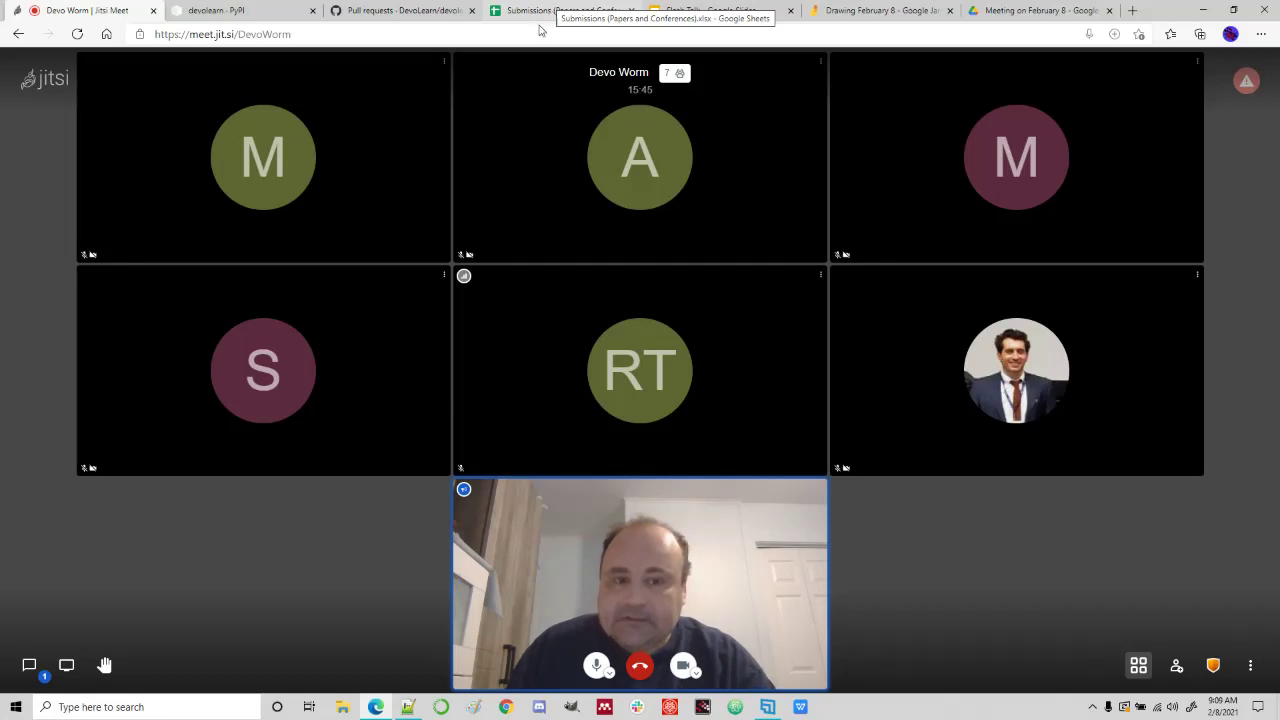
Check the meeting's chat messages, leaving the chat closed once they are read.
left_click(29, 665)
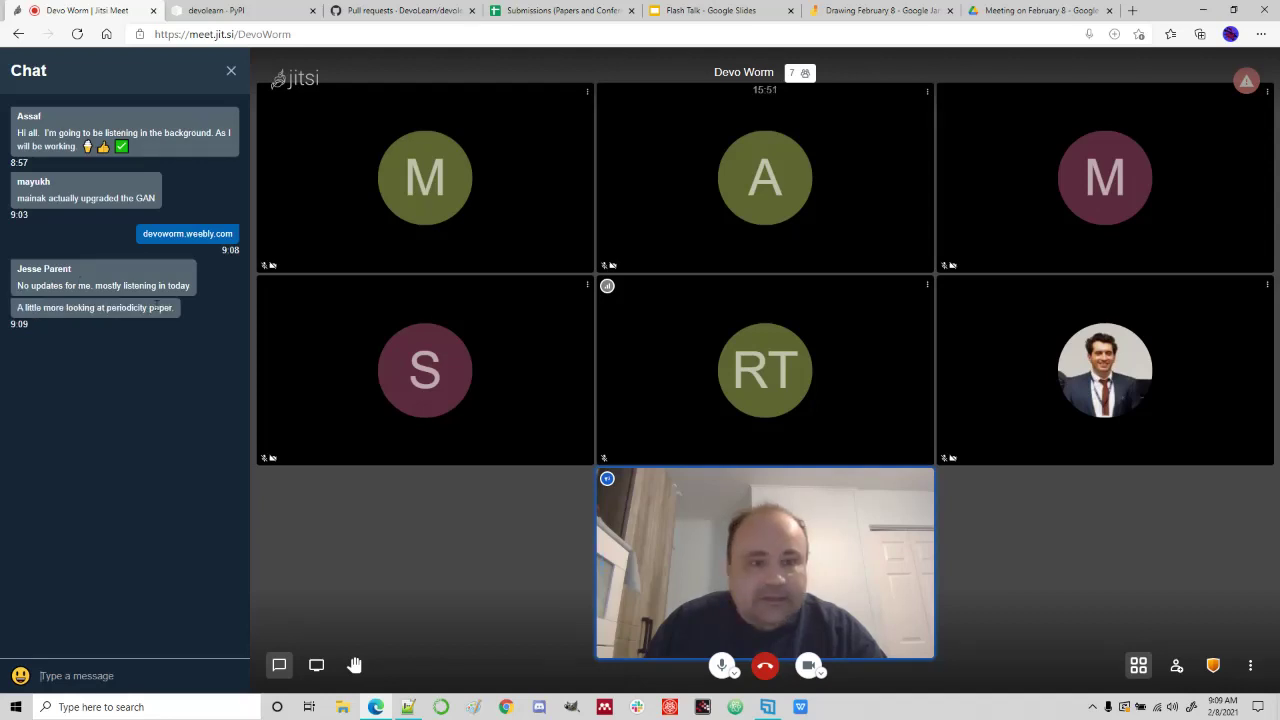
left_click(231, 70)
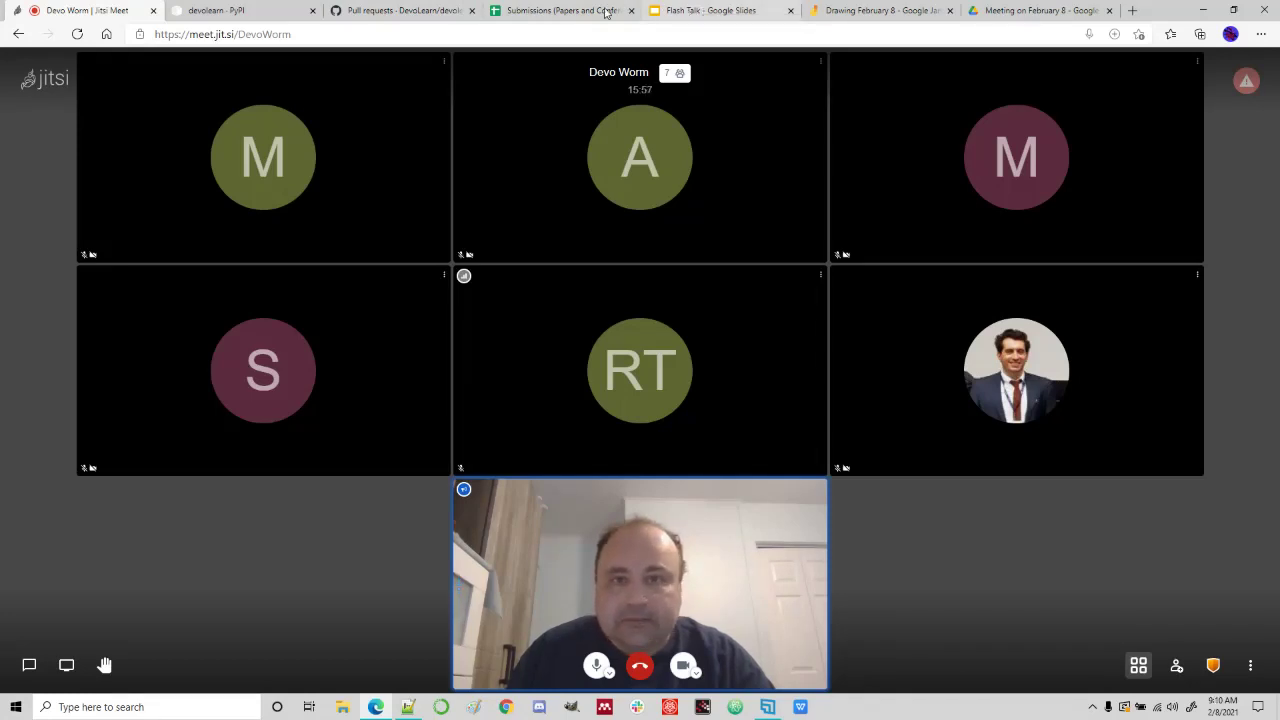
Share the entire screen with the Devo Worm meeting and bring up the Submissions (Papers and Conferences) spreadsheet.
left_click(566, 10)
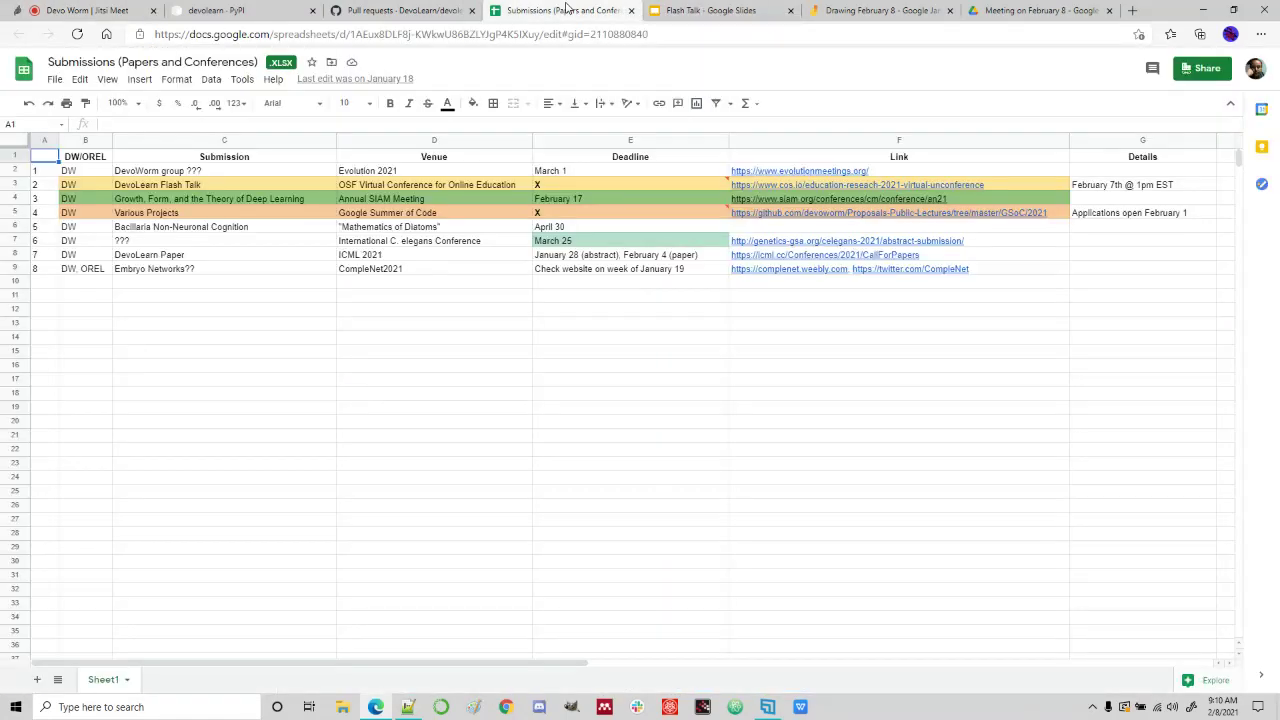
left_click(87, 10)
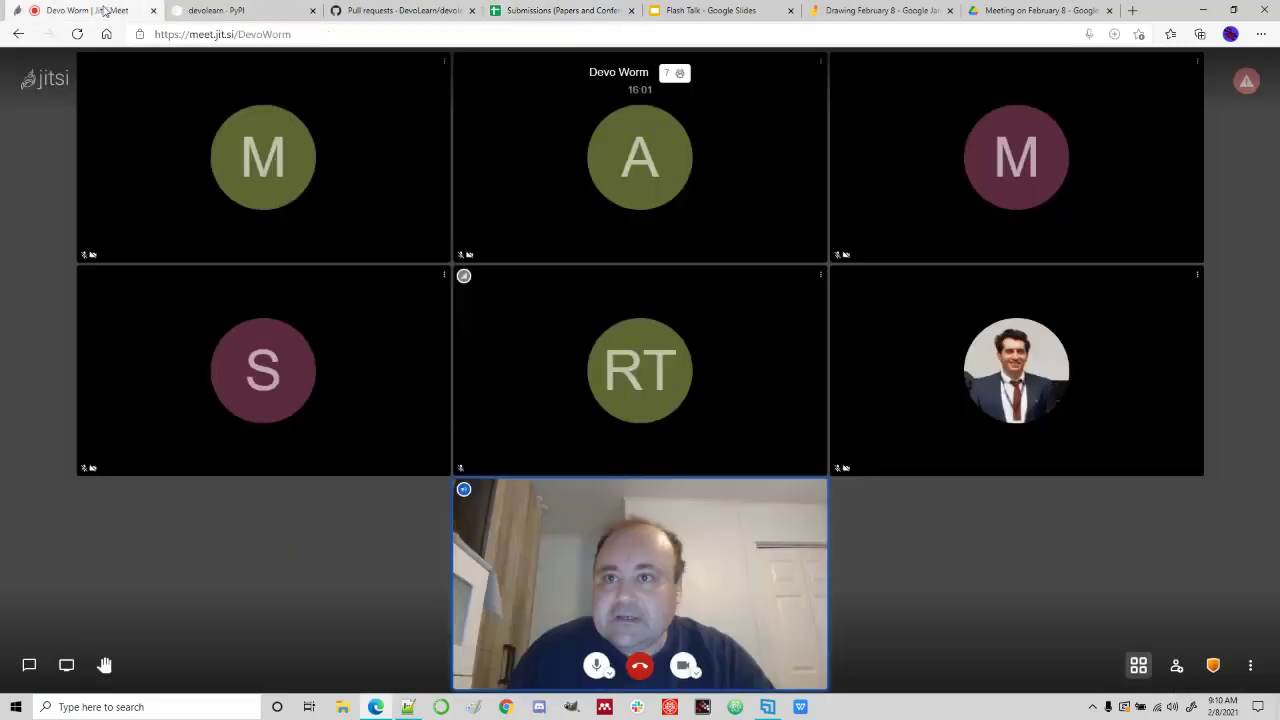
left_click(66, 665)
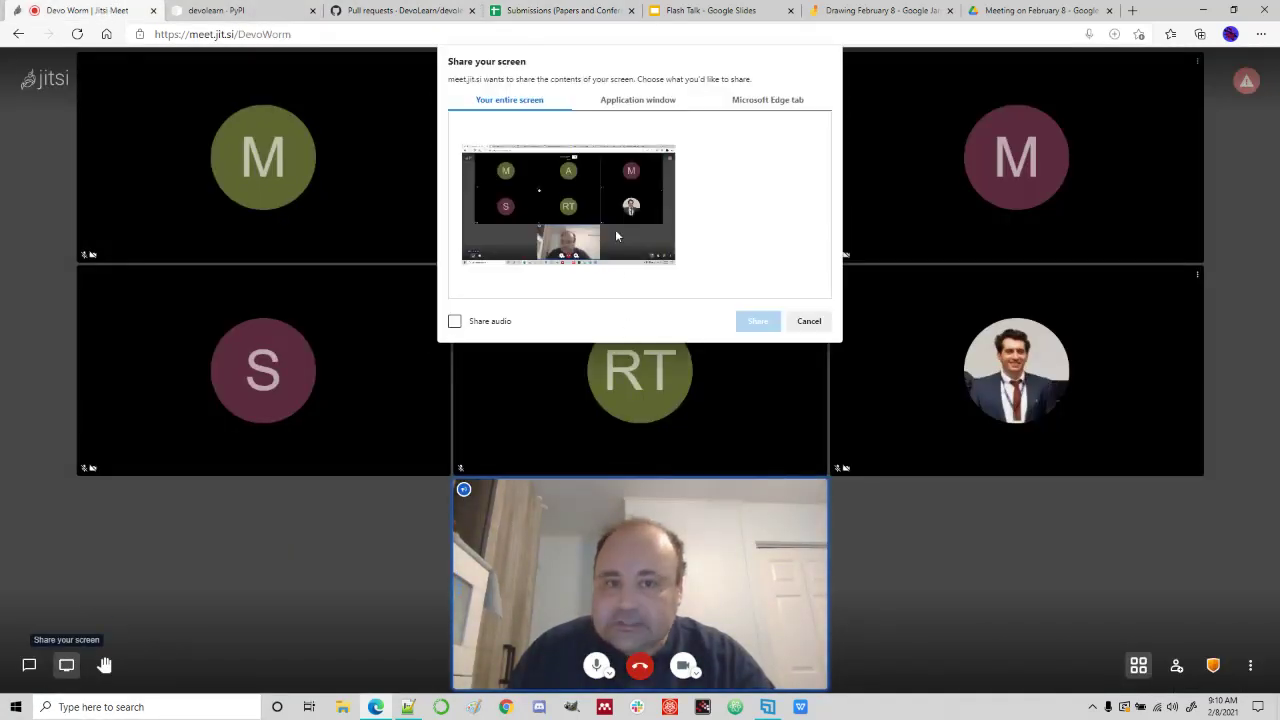
left_click(755, 322)
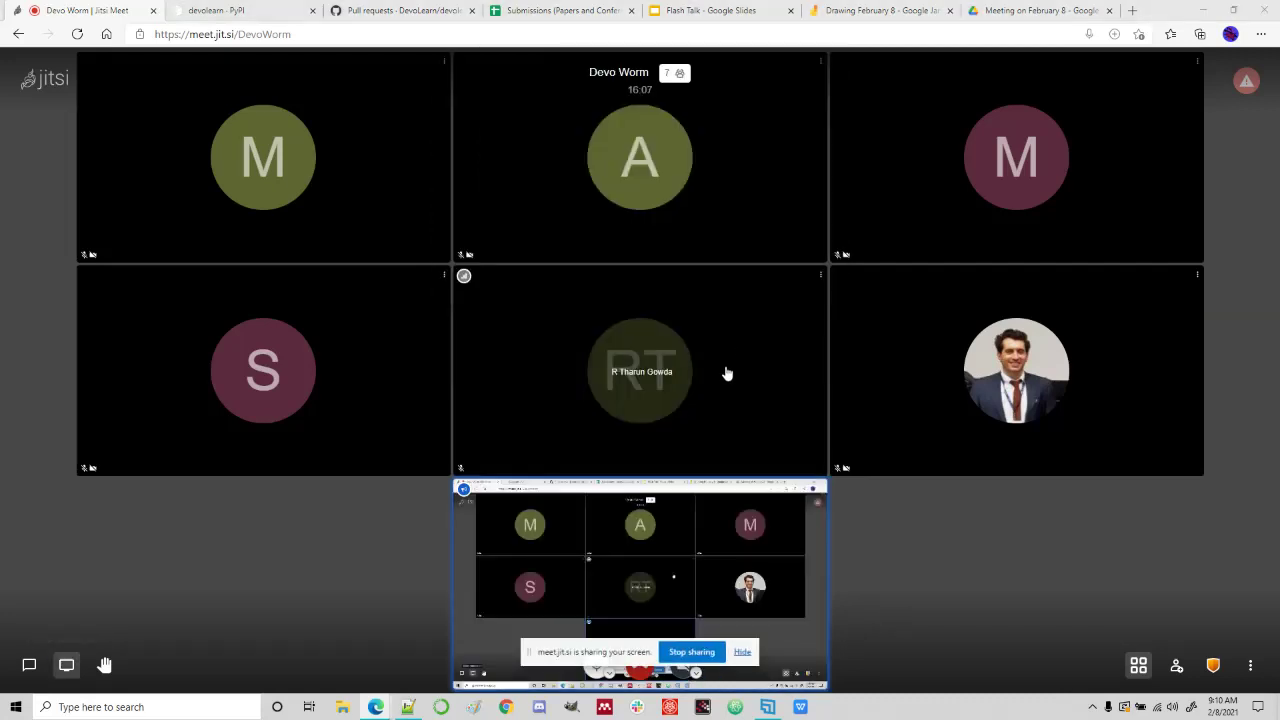
left_click(580, 8)
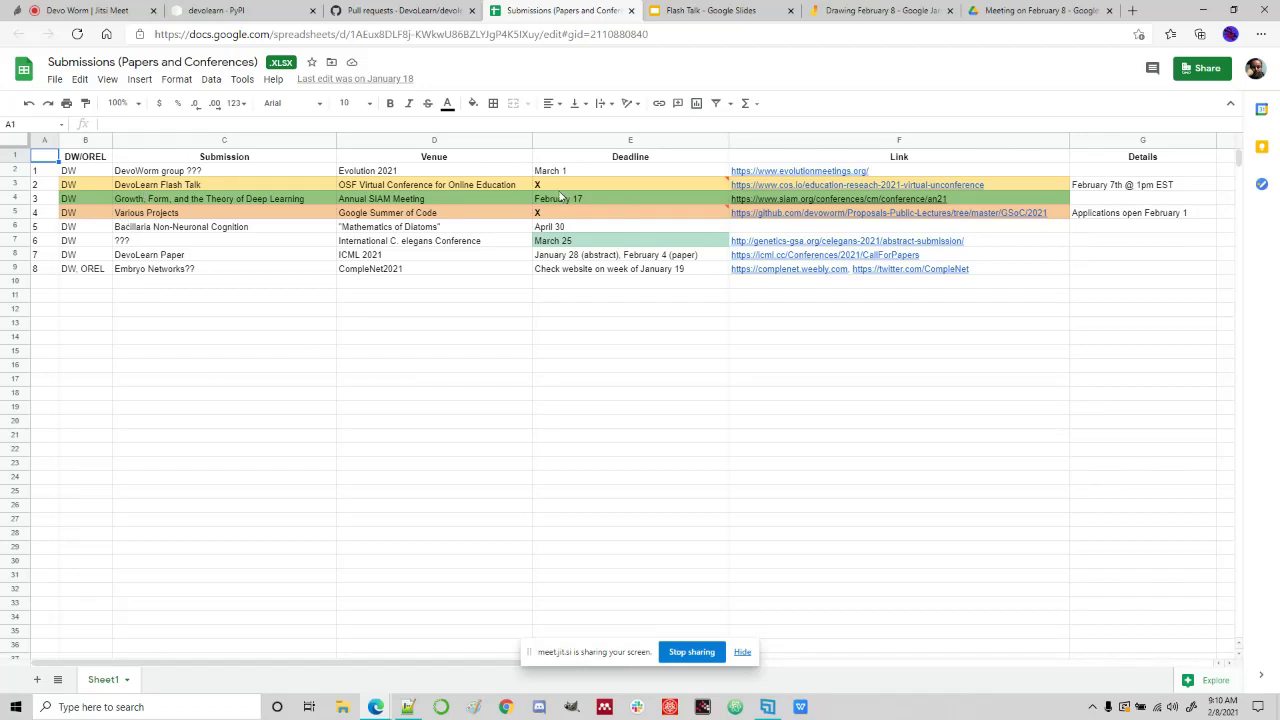
Replace the submission title for the Evolution 2021 venue with "Evolution" plus a parenthesised note crediting the idea to the contributor by first name.
mouse_move(560, 196)
double_click(292, 170)
key("BackSpace")
key("BackSpace")
key("BackSpace")
key("BackSpace")
key("BackSpace")
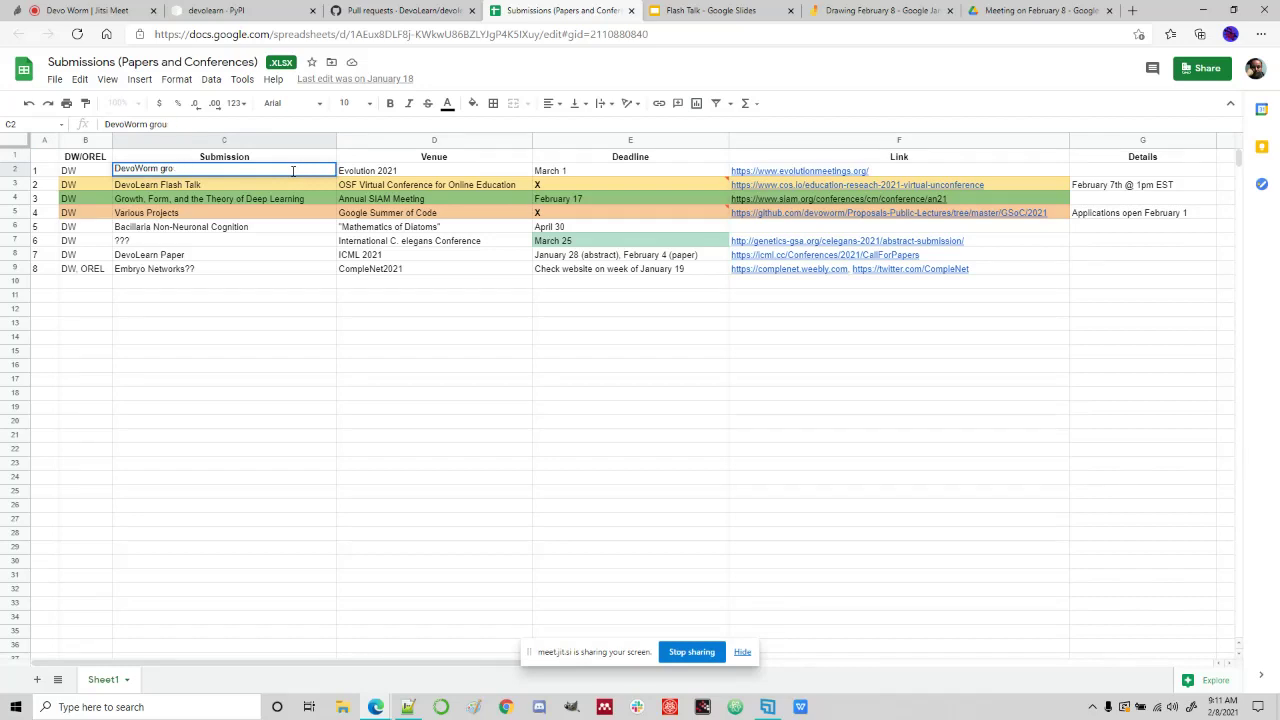
key("BackSpace")
key("BackSpace")
key("BackSpace")
key("BackSpace")
key("BackSpace")
key("BackSpace")
key("BackSpace")
key("BackSpace")
key("BackSpace")
key("BackSpace")
key("BackSpace")
type("E")
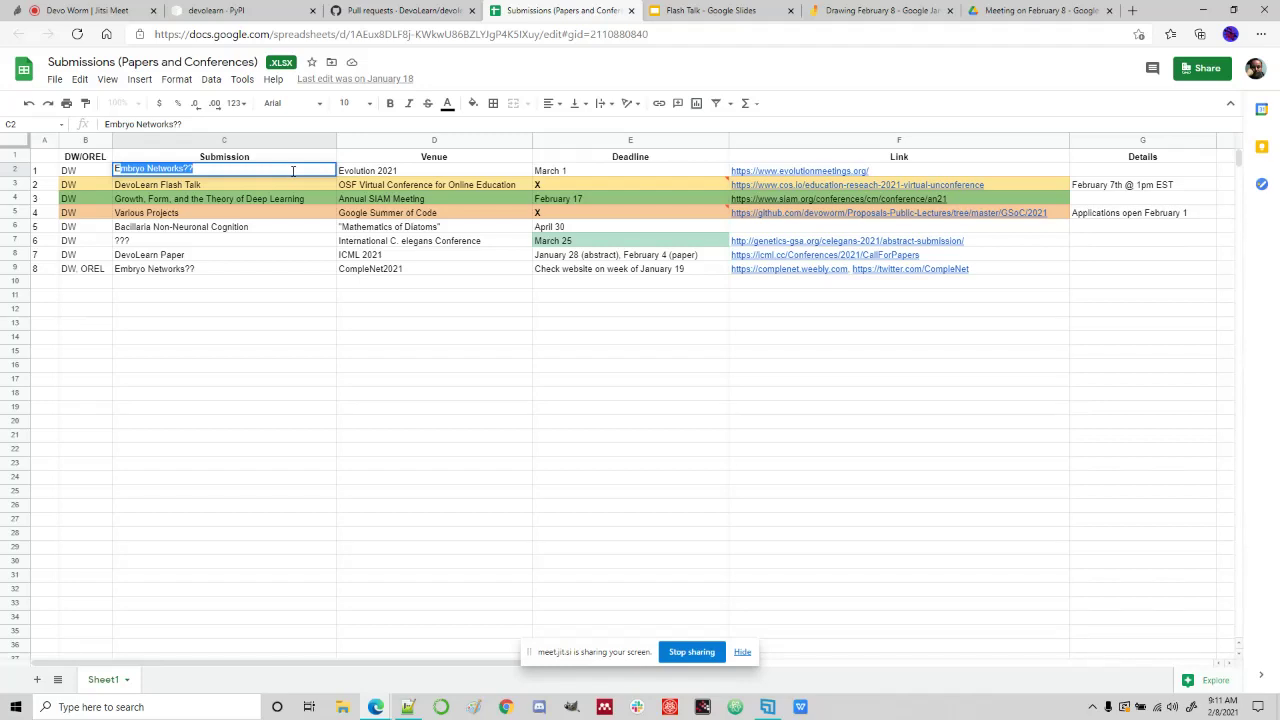
type("volution")
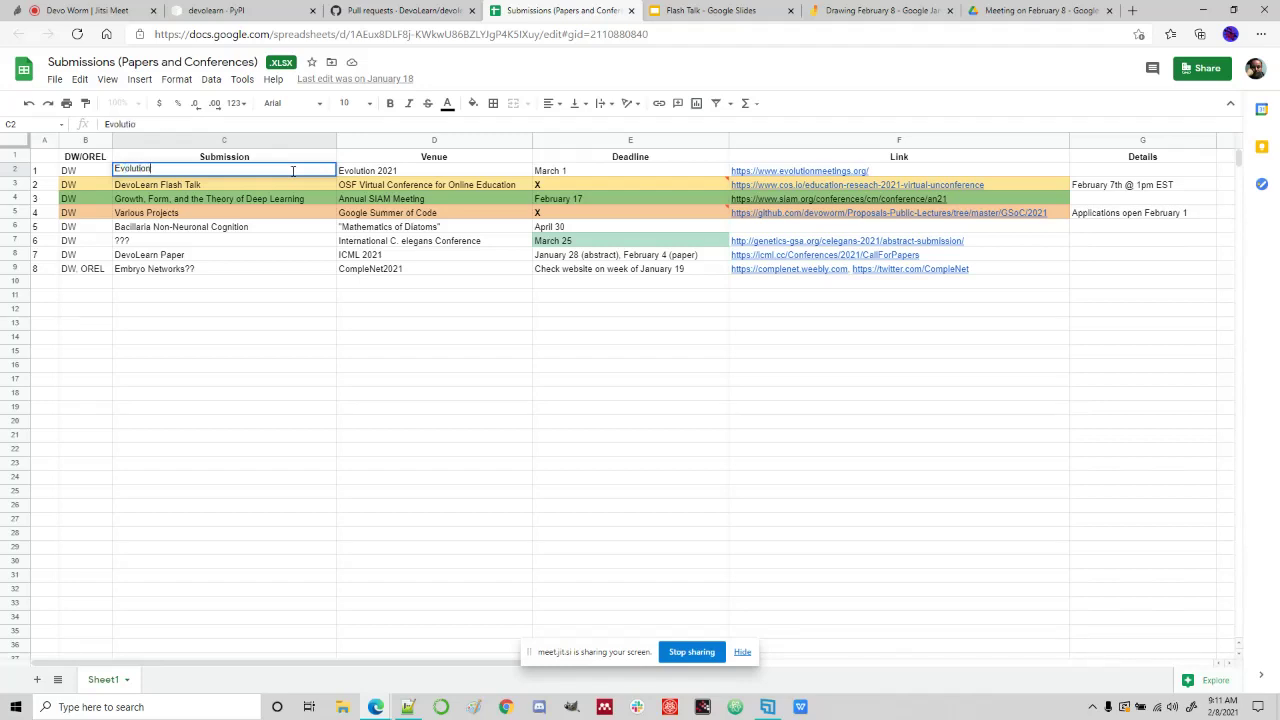
type(" (Krishna's idea")
key("Return")
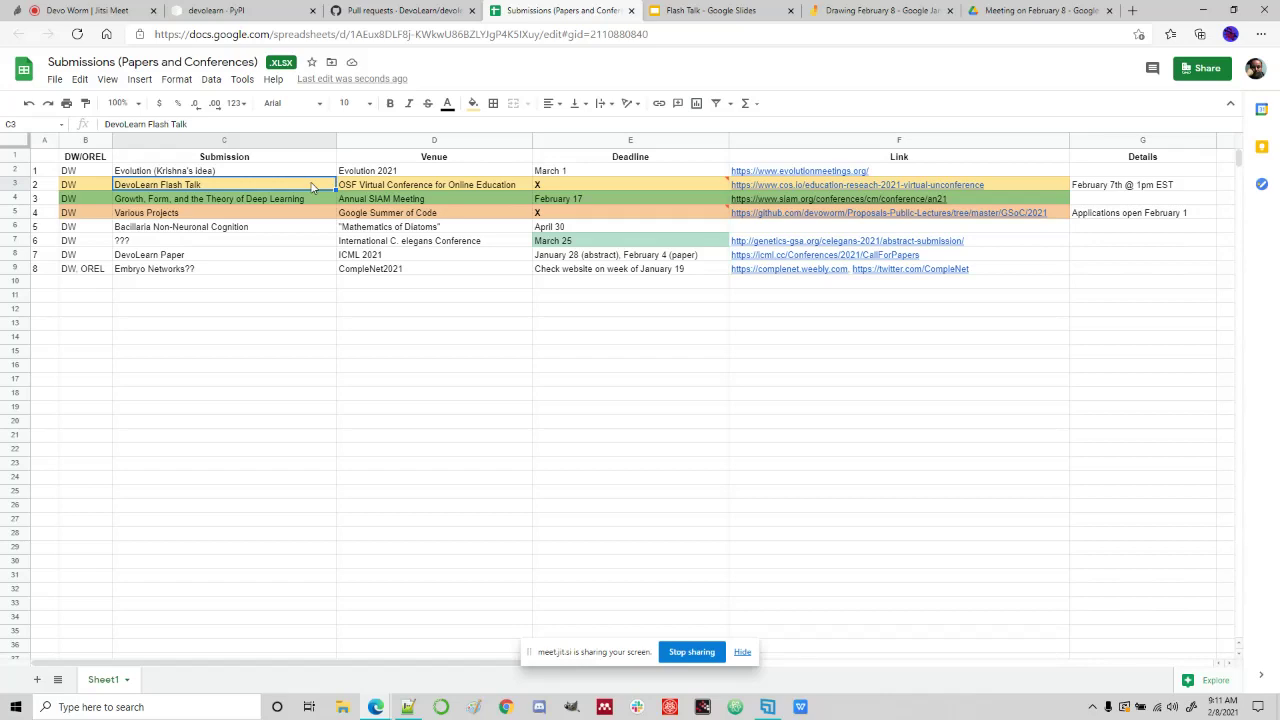
Insert one blank row below and one blank row above the DevoLearn Flash Talk entry.
right_click(11, 186)
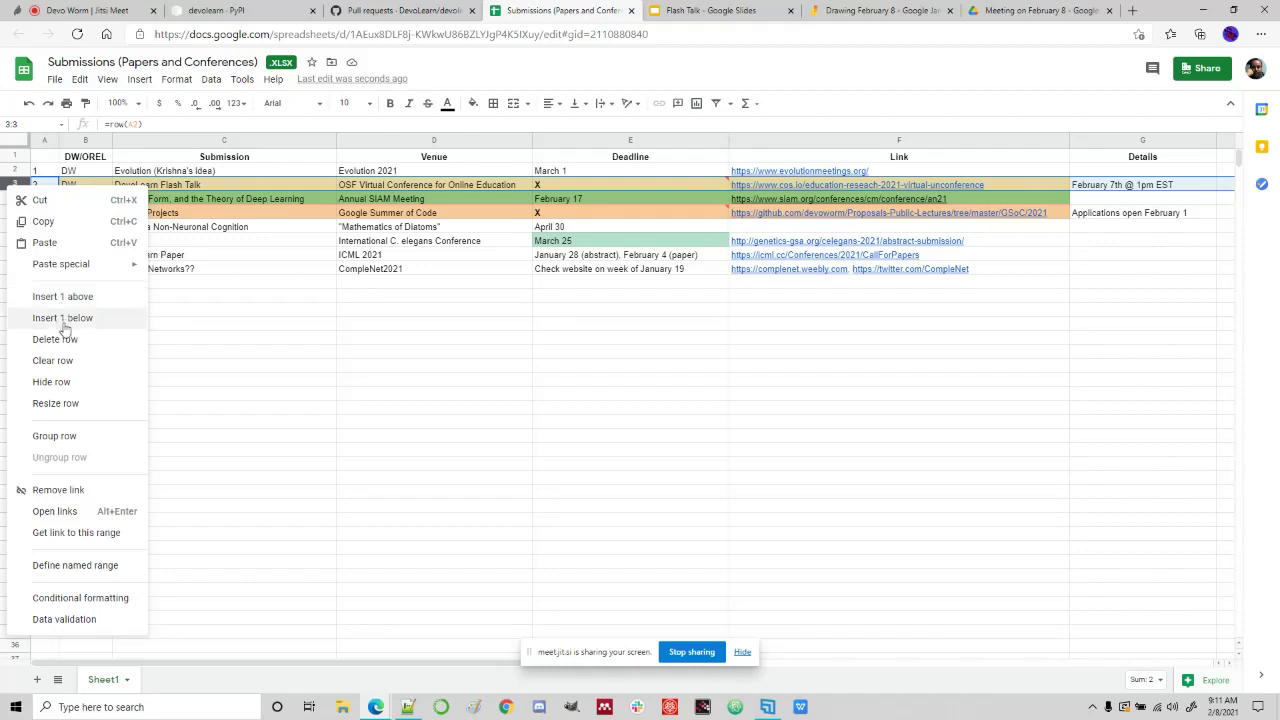
left_click(62, 318)
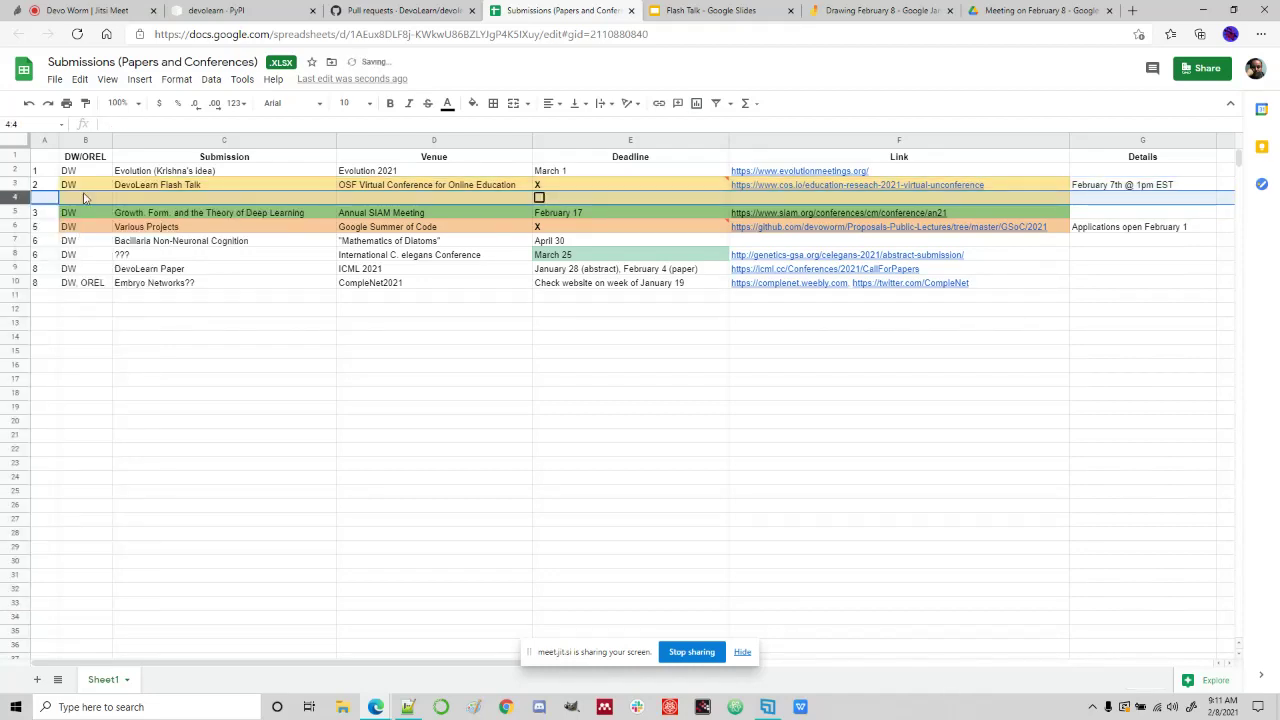
right_click(16, 199)
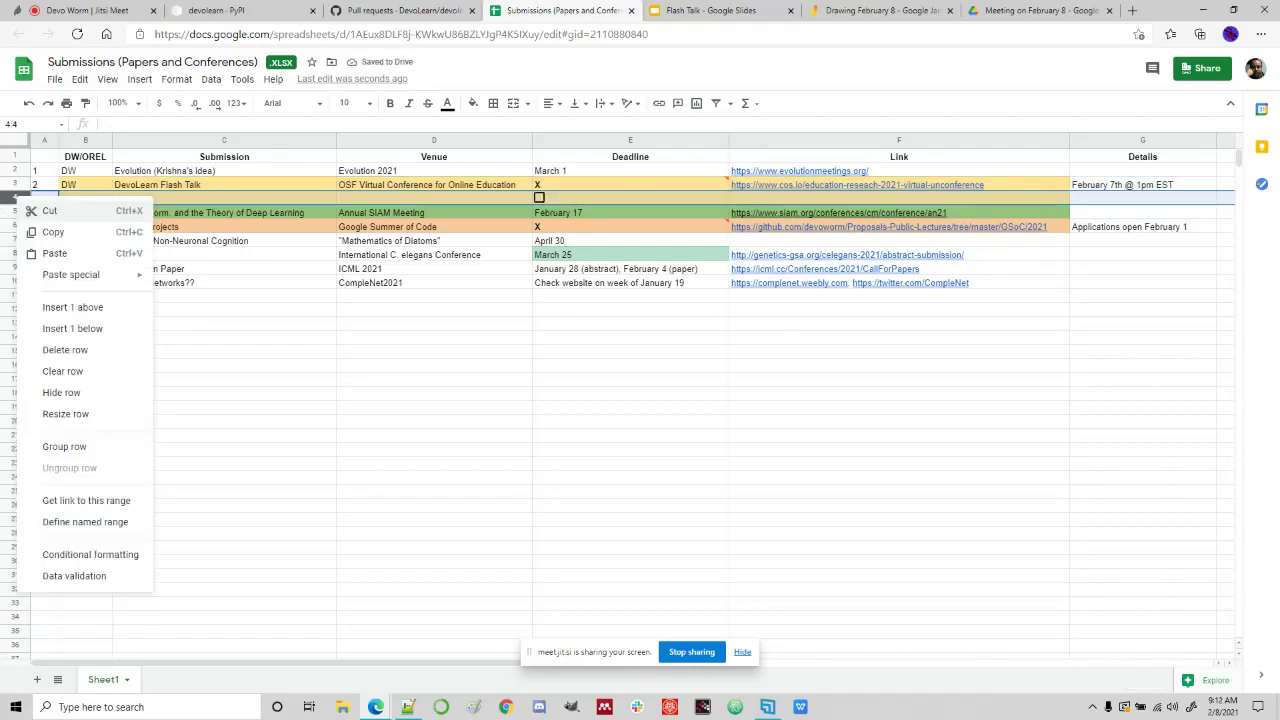
left_click(53, 232)
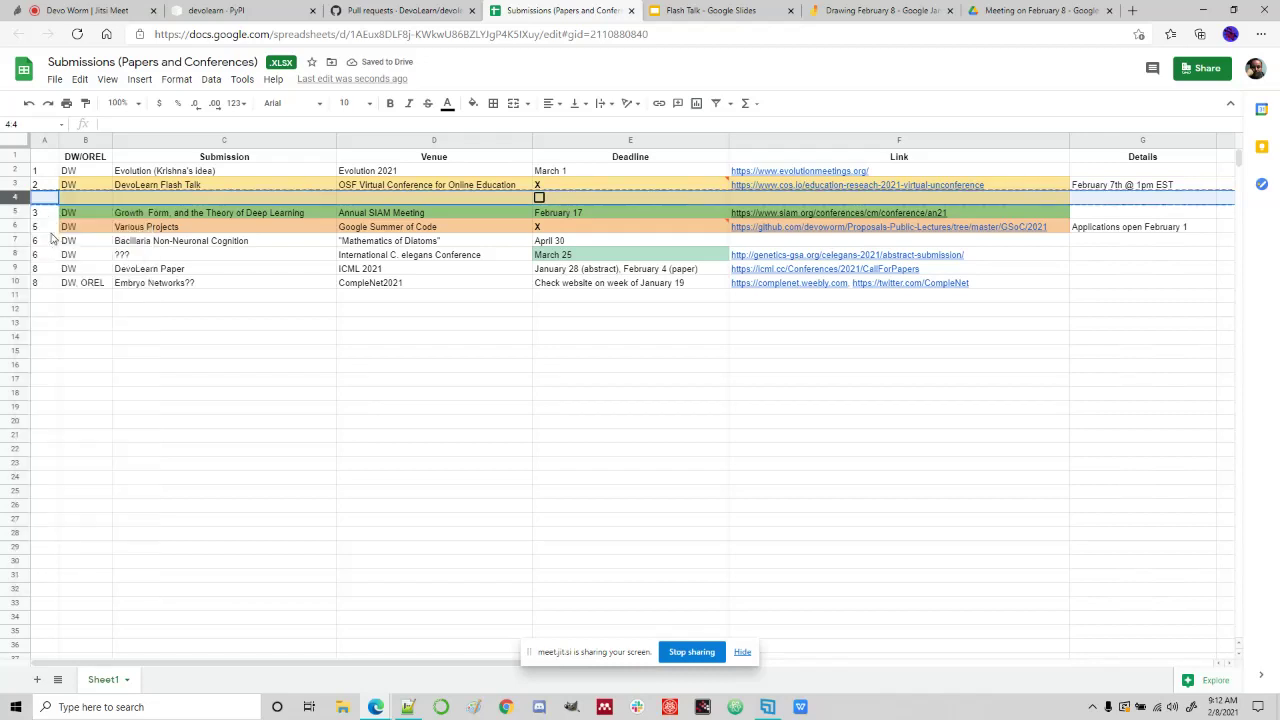
right_click(16, 189)
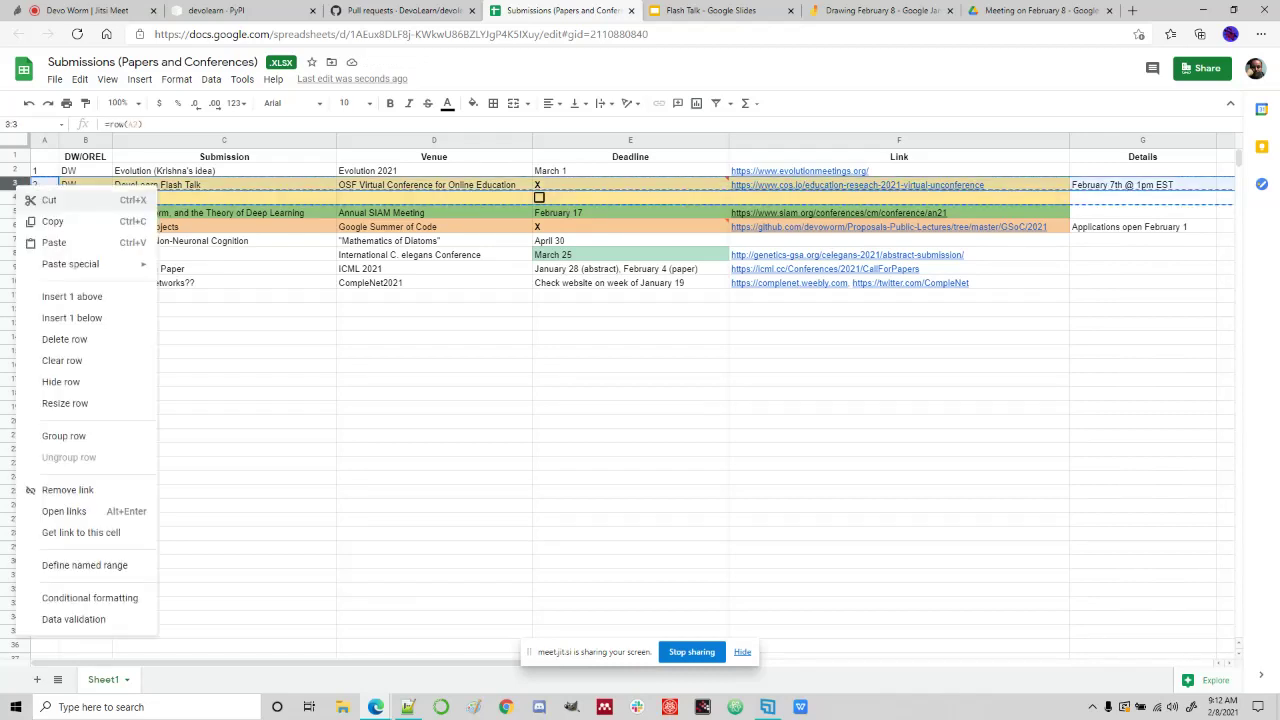
left_click(58, 297)
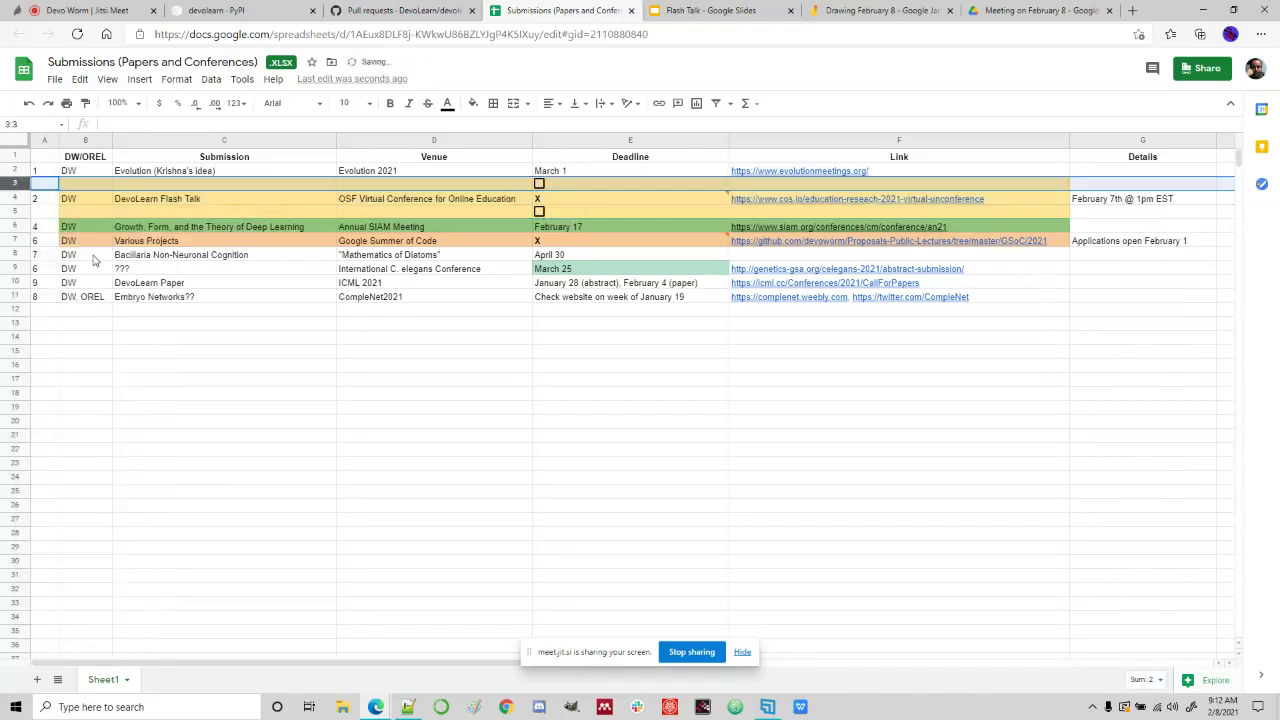
Number the blank row above DevoLearn Flash Talk as 2 and enter DW as its DW/OREL value.
left_click(40, 186)
type("2")
key("Return")
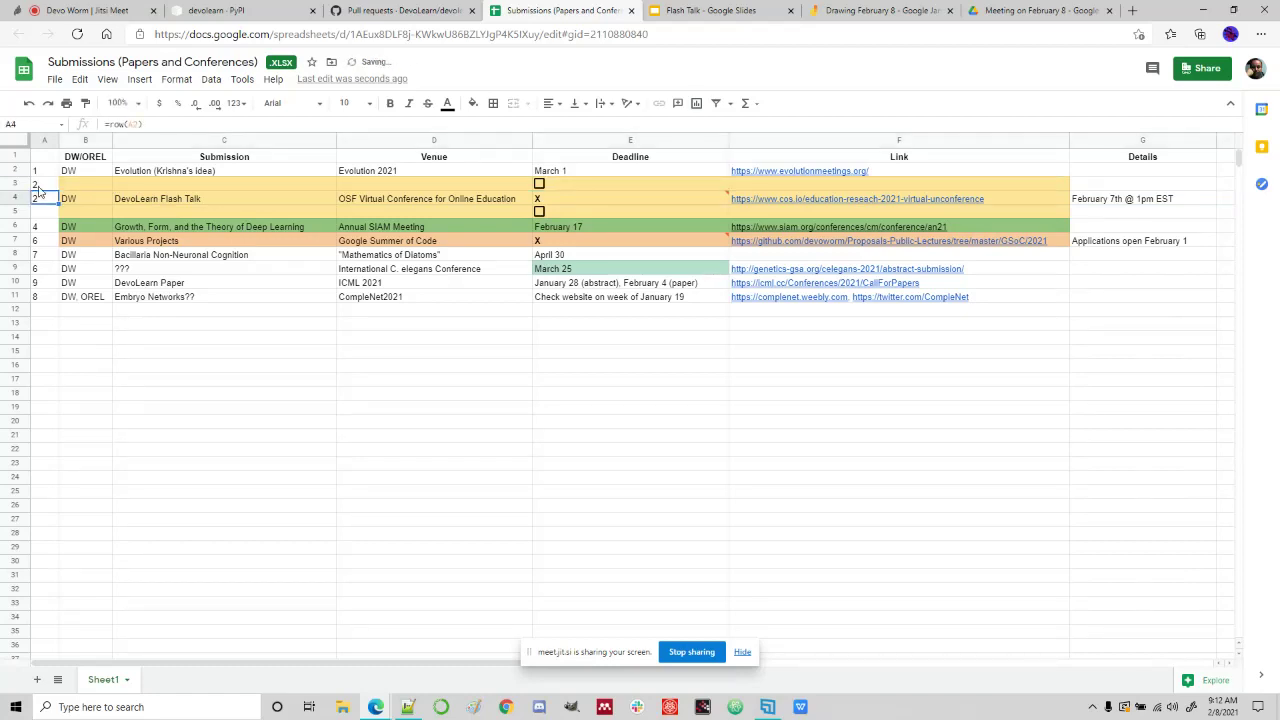
left_click(40, 186)
key("Tab")
type("DW")
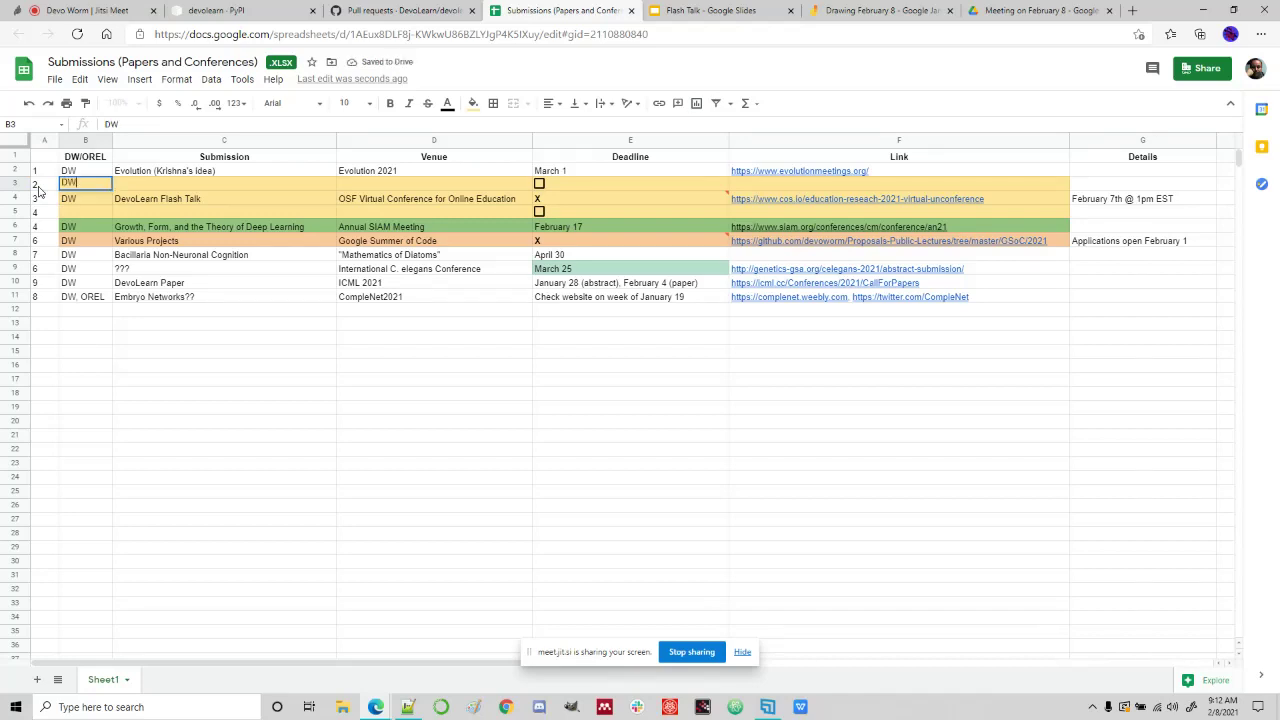
Enter "Evolution (Euler Paths for Life)" as the submission title in row 3.
key("Tab")
type("Evol")
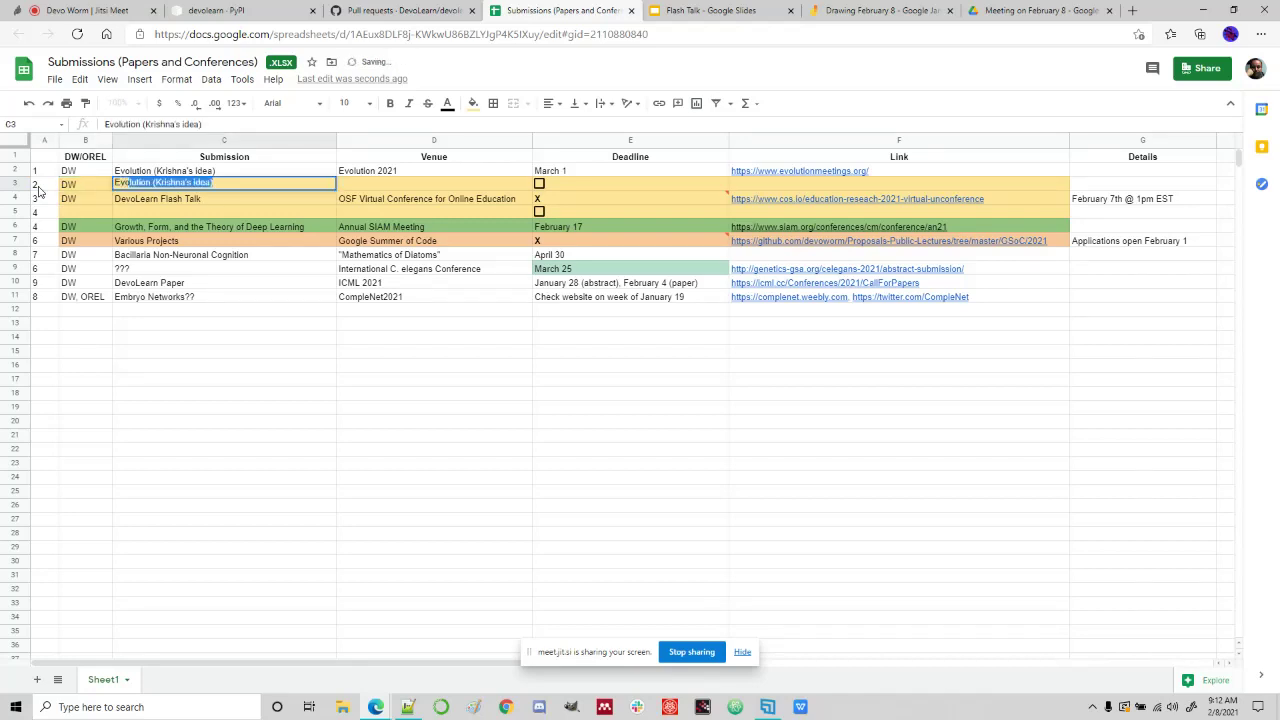
key("BackSpace")
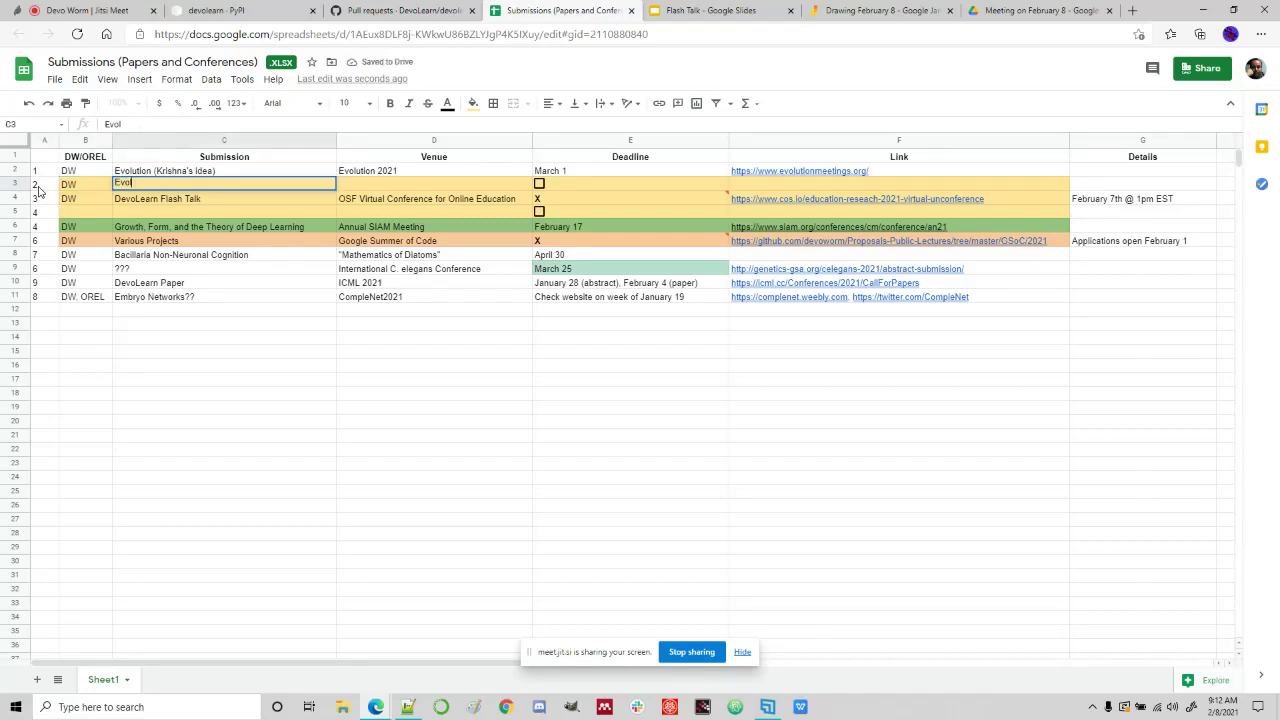
type("ution")
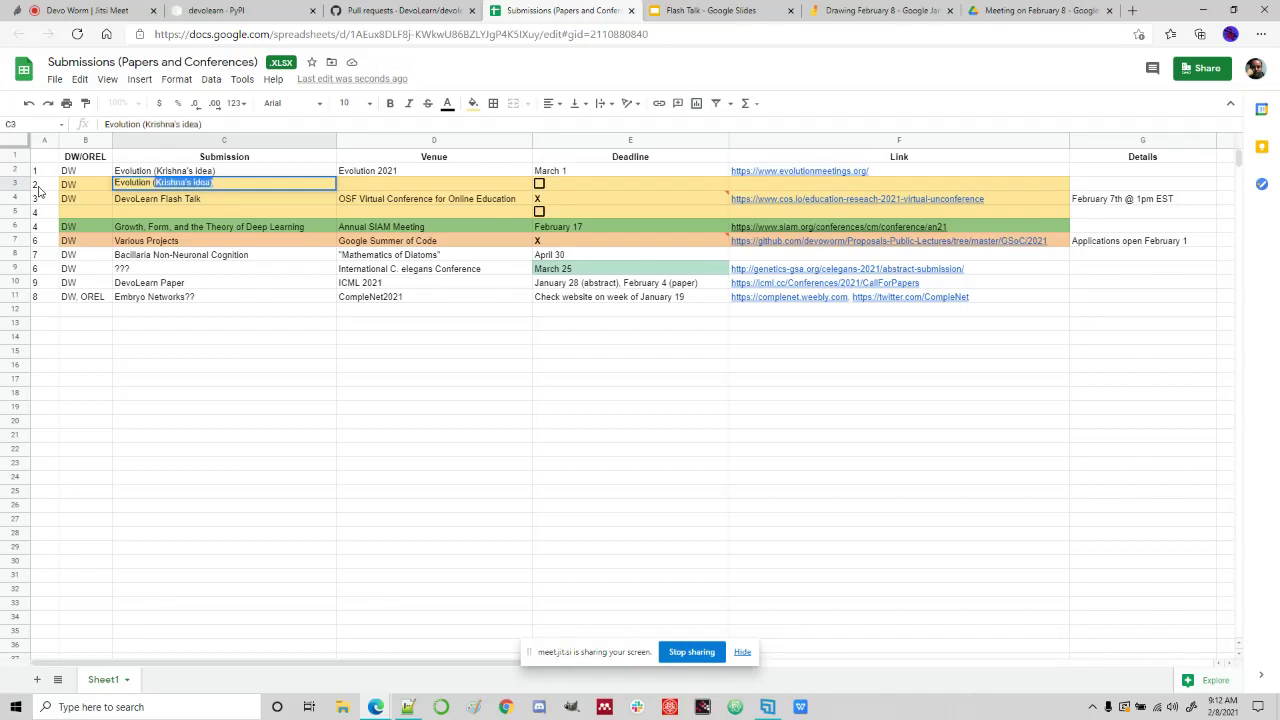
type(" (Euler")
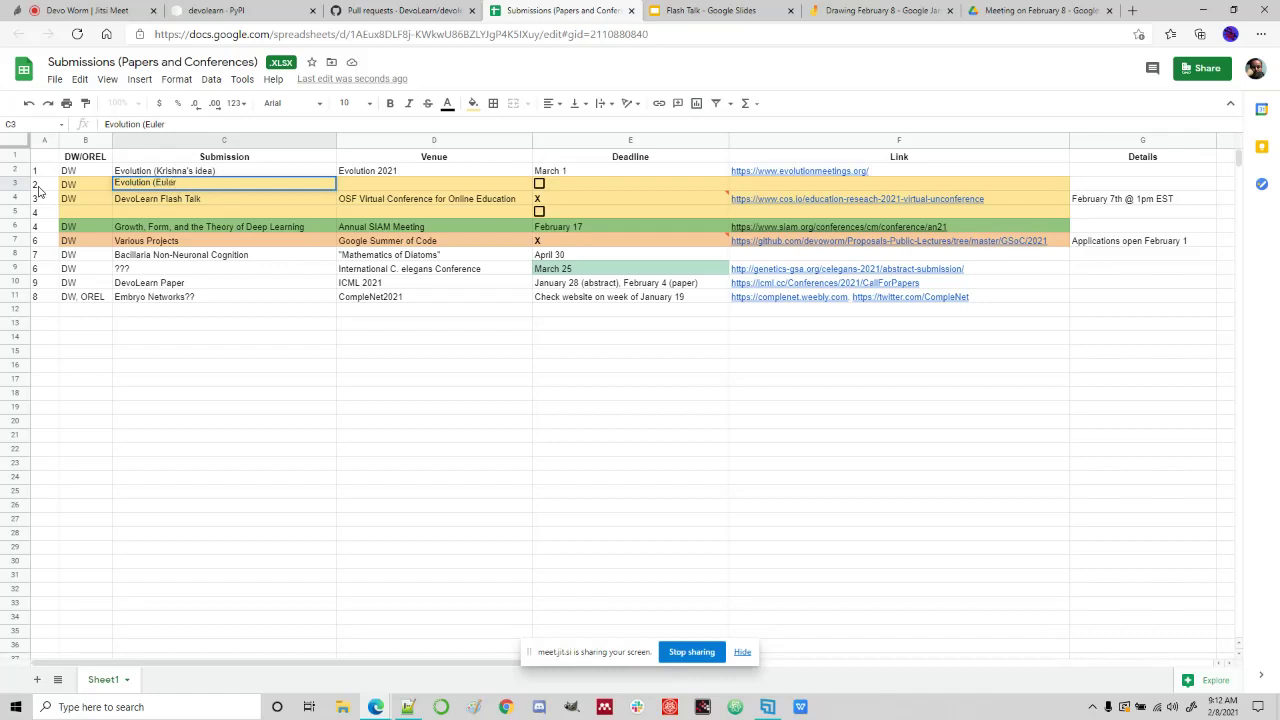
type(" Paths for Life")
key("Return")
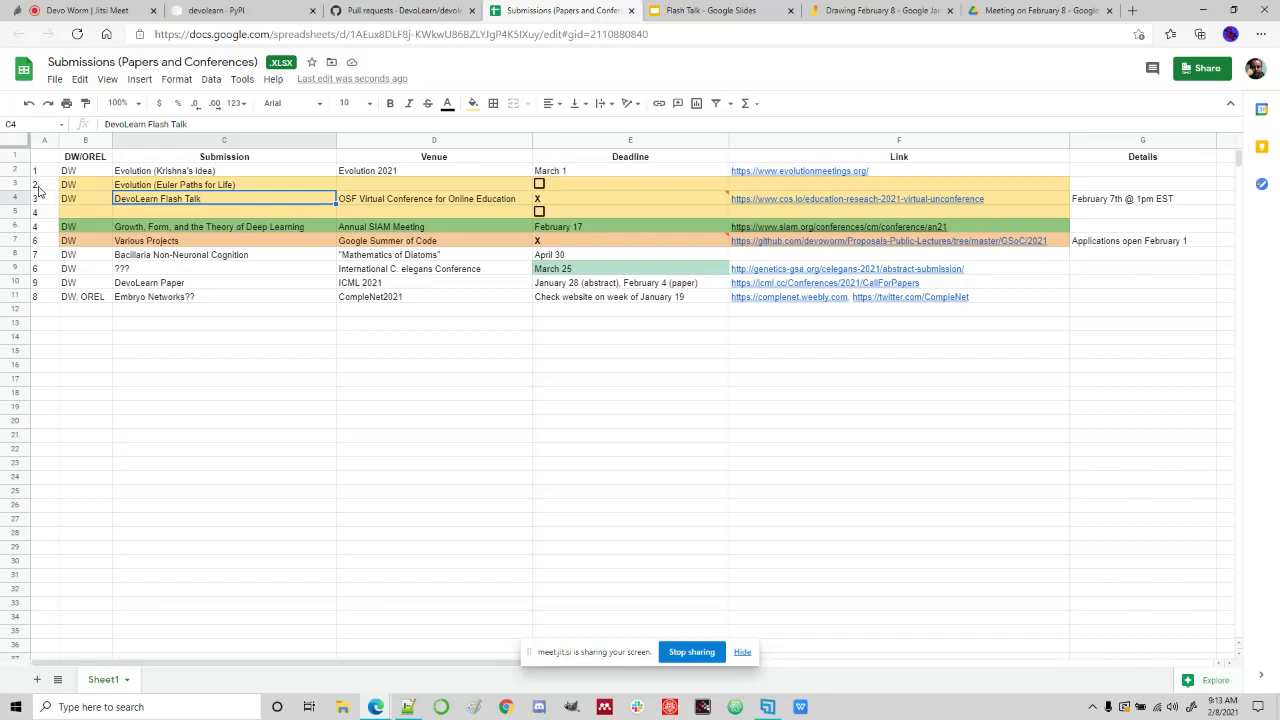
Copy the Evolution 2021 venue from the first entry into the Euler Paths for Life entry.
key("Up")
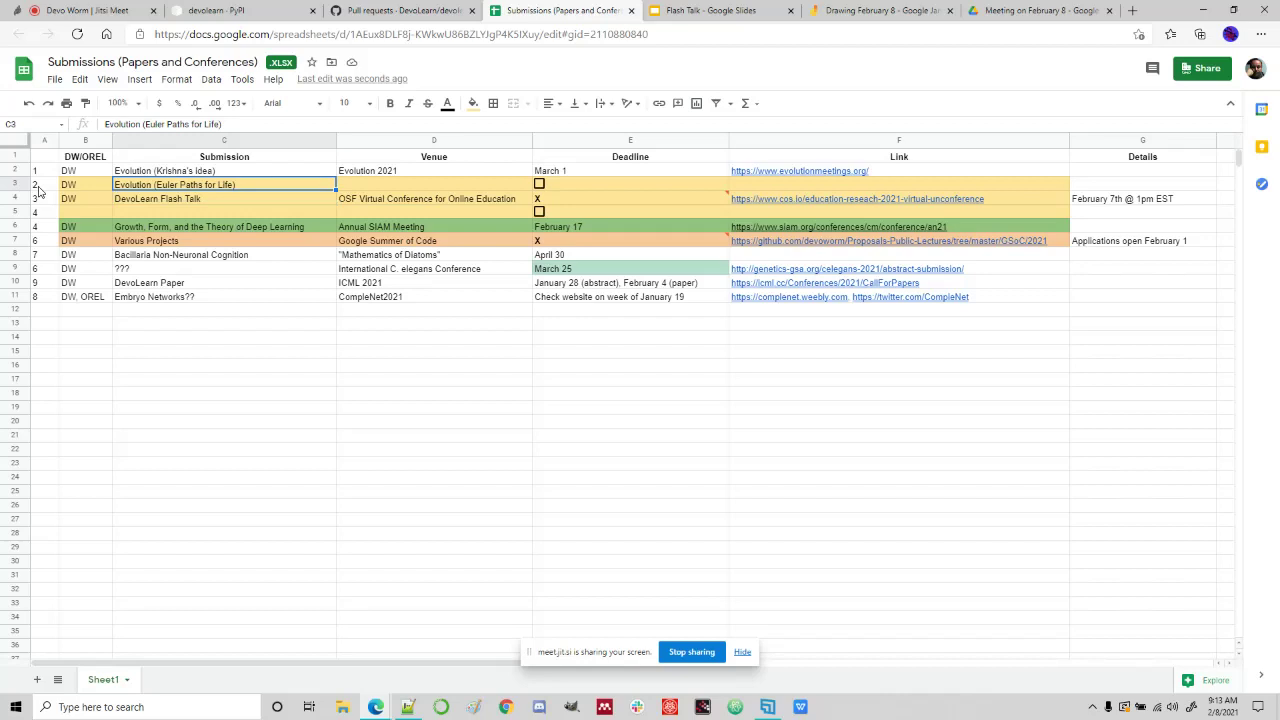
key("Right")
key("Right")
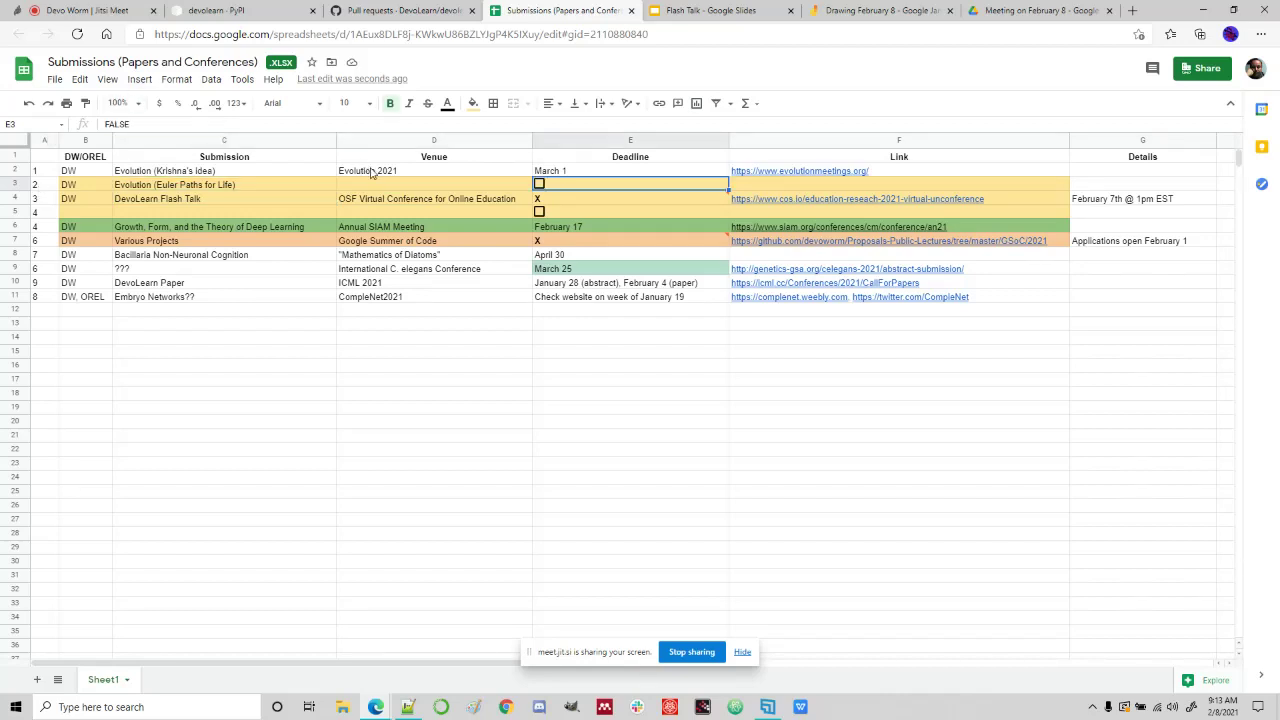
left_click(370, 173)
key("ctrl+c")
left_click(370, 190)
key("ctrl+v")
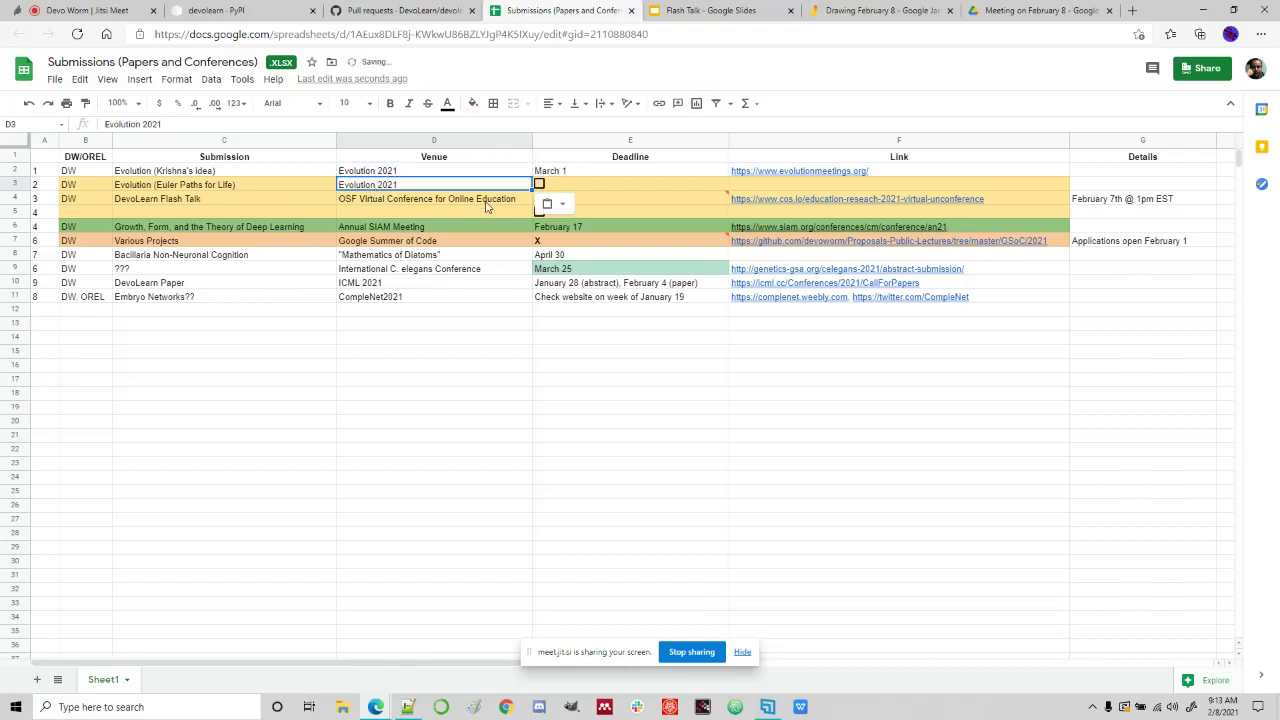
left_click(520, 400)
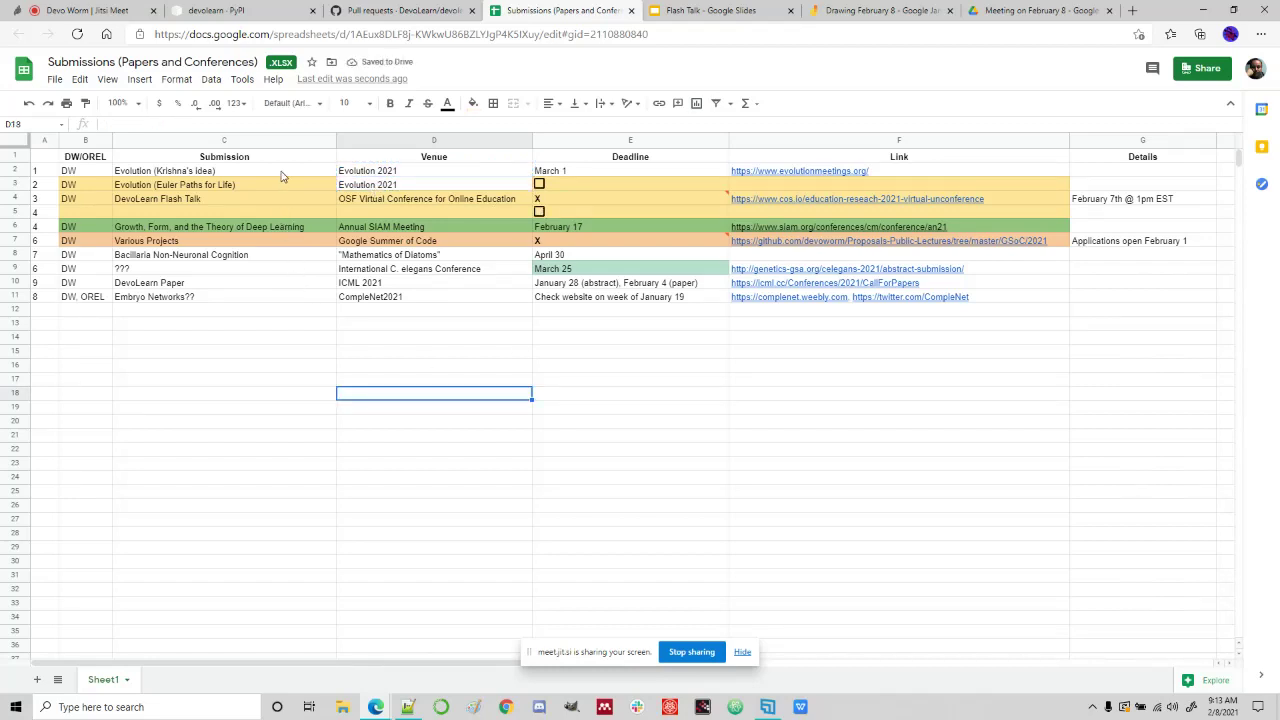
Reset the fill colour of all submission entries in the range B2:F11.
left_click_drag(86, 172, 807, 298)
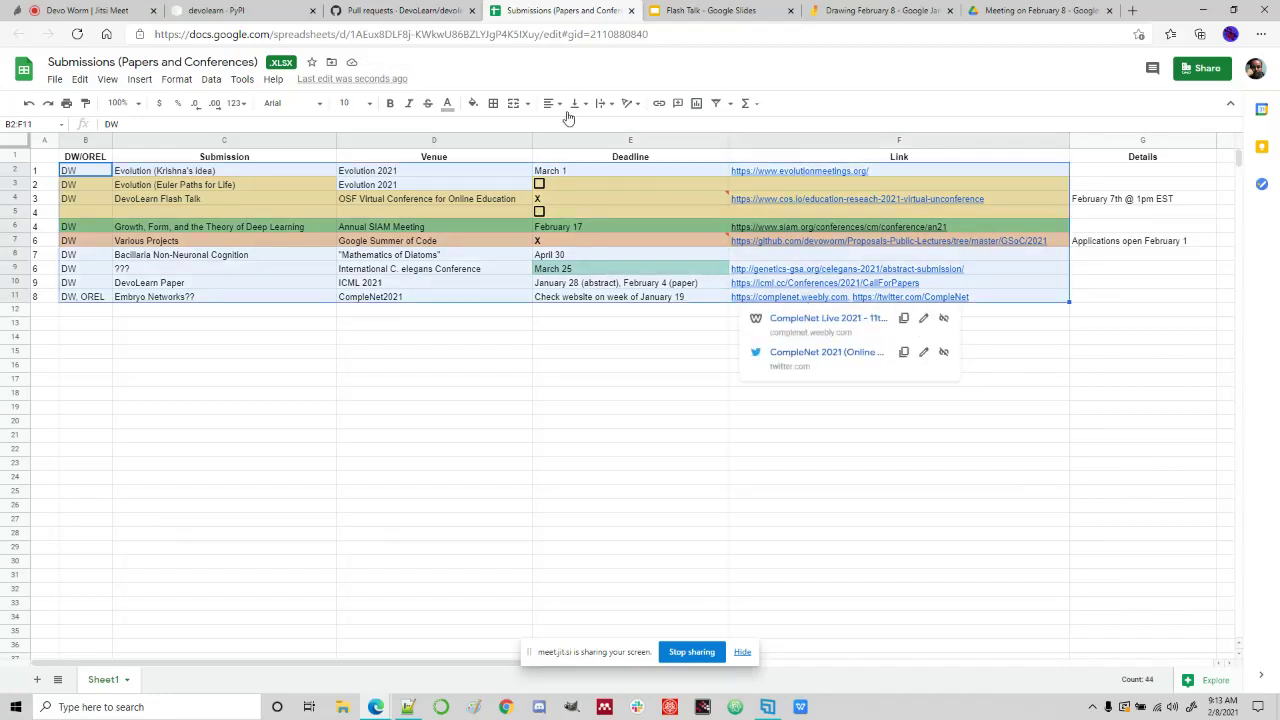
left_click(474, 104)
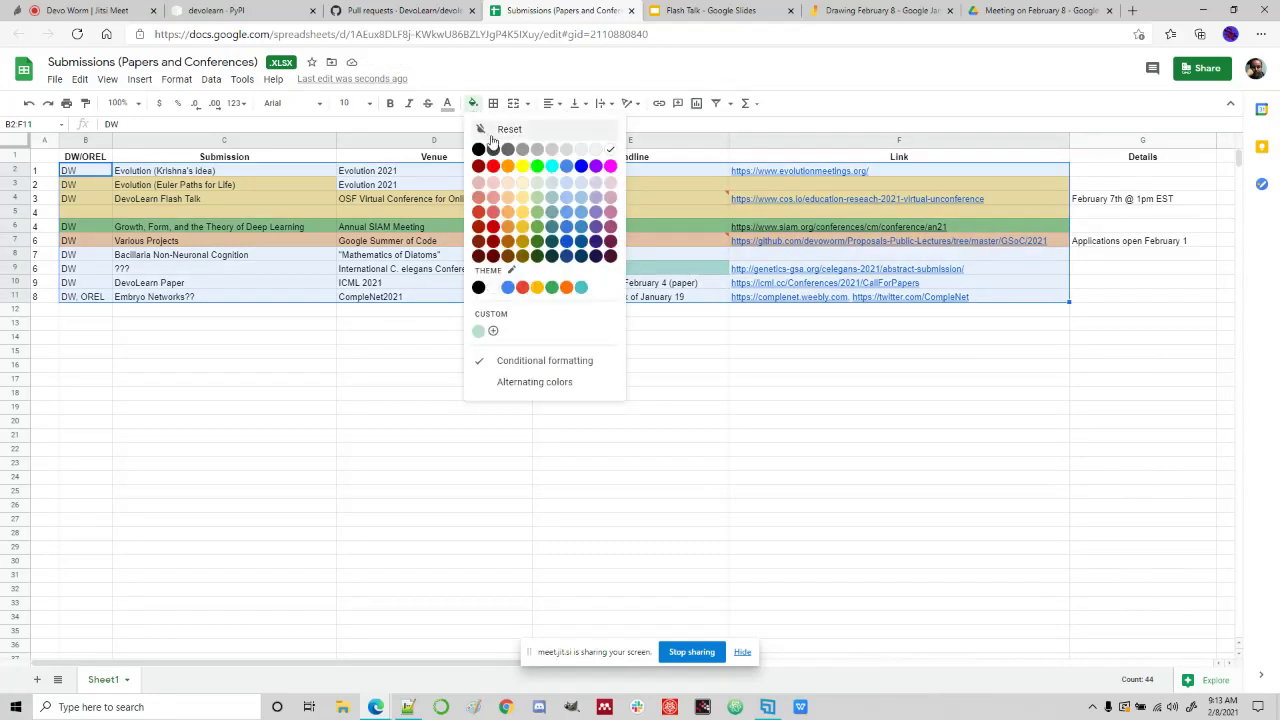
left_click(498, 131)
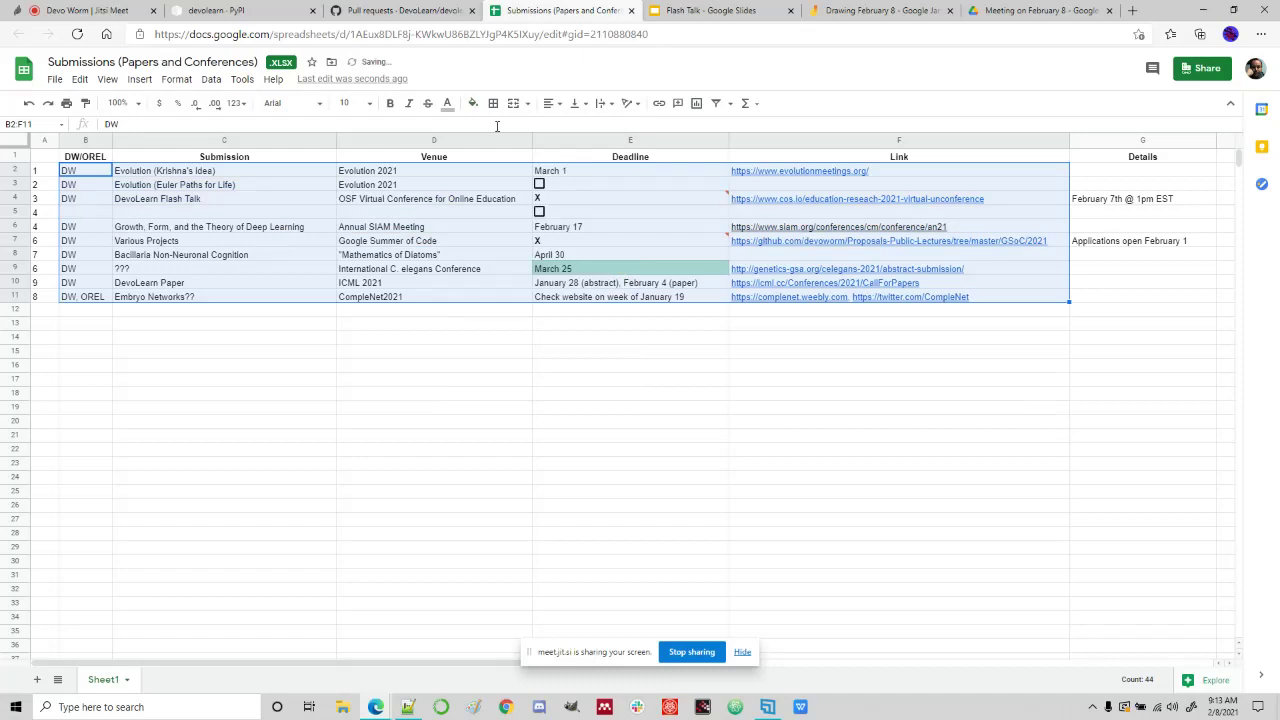
left_click(434, 381)
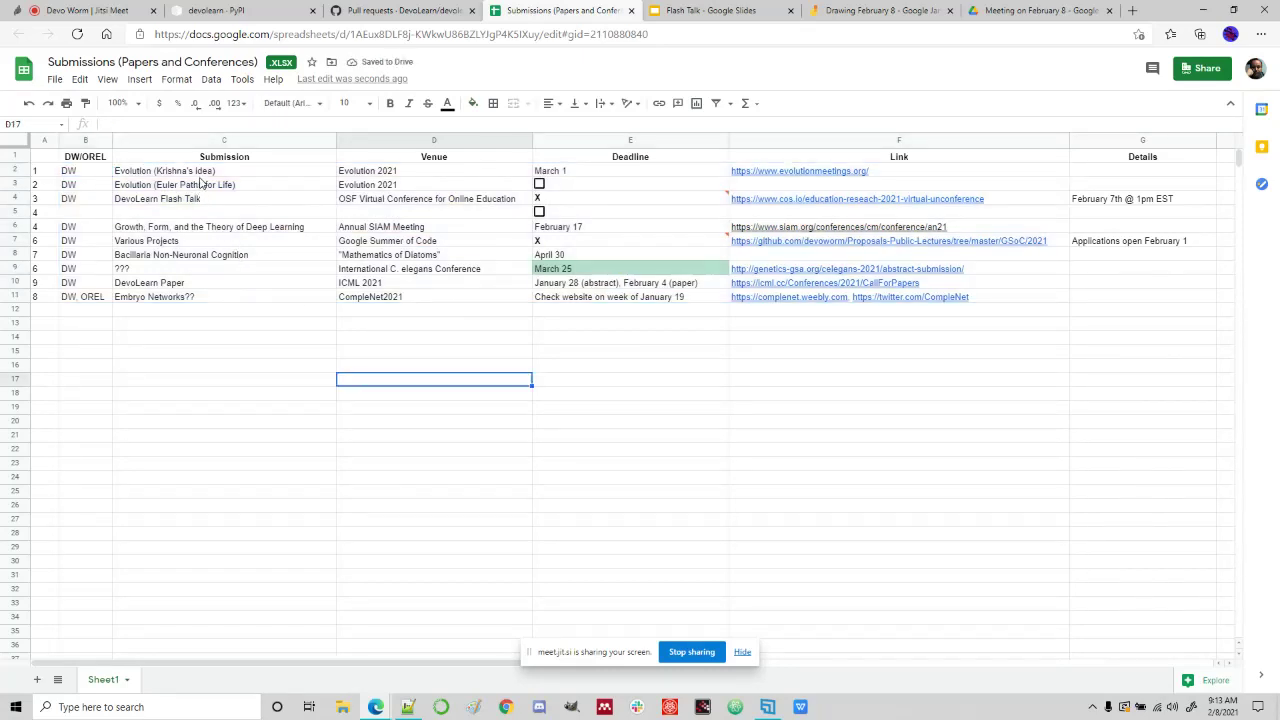
Copy the March 1 deadline from the first entry into the Euler Paths for Life entry.
left_click(576, 171)
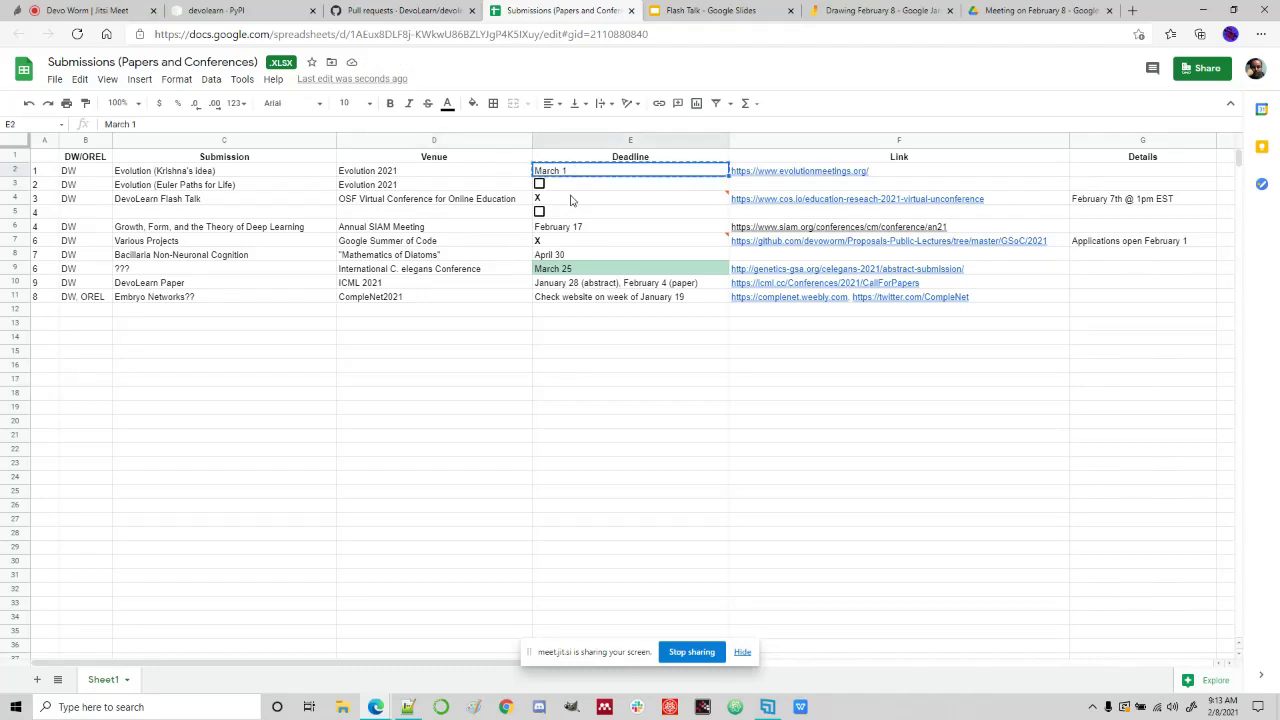
key("ctrl+c")
left_click(571, 187)
key("ctrl+v")
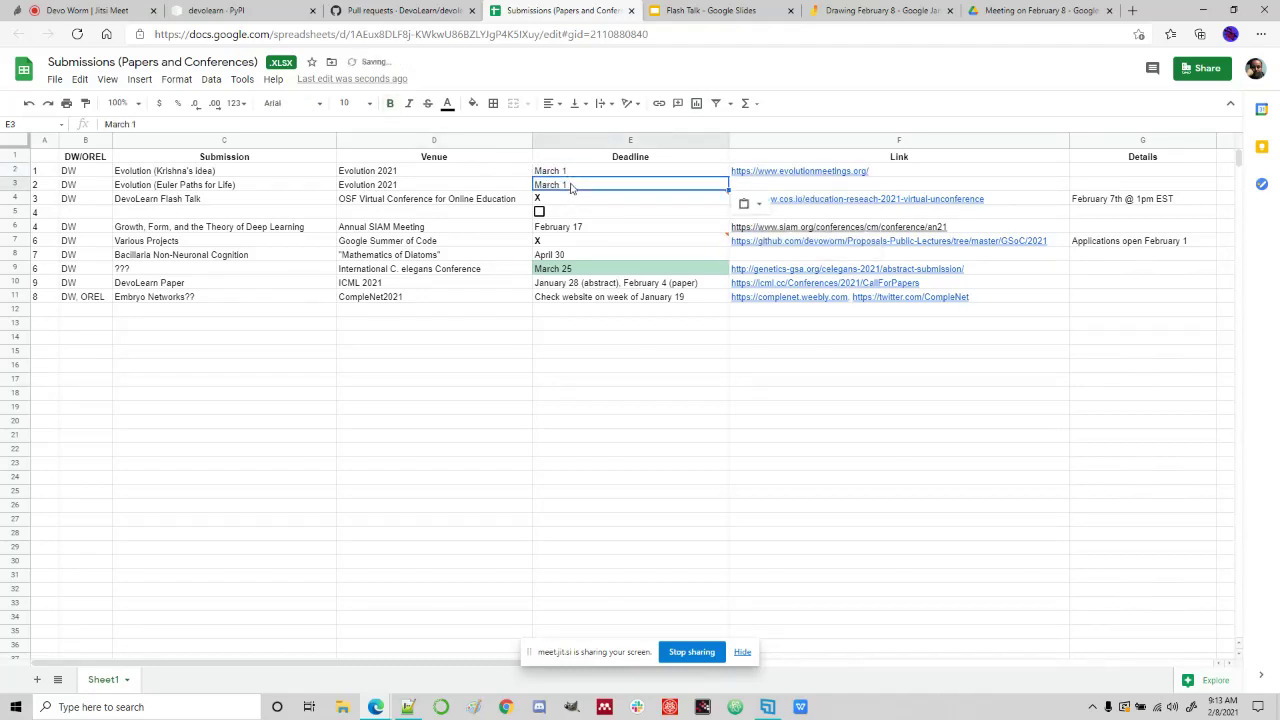
left_click(592, 394)
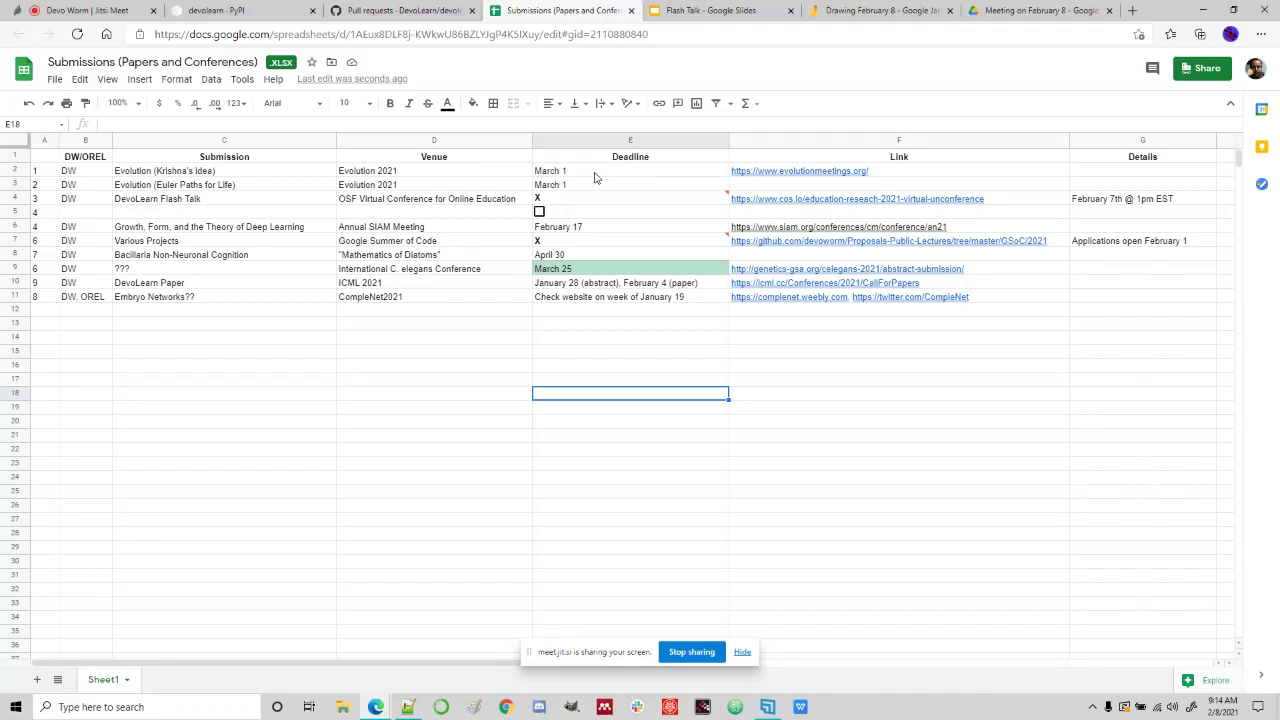
Copy the Evolution 2021 website link from the first entry into the Link cell of the Euler Paths for Life entry.
left_click(884, 175)
key("ctrl+c")
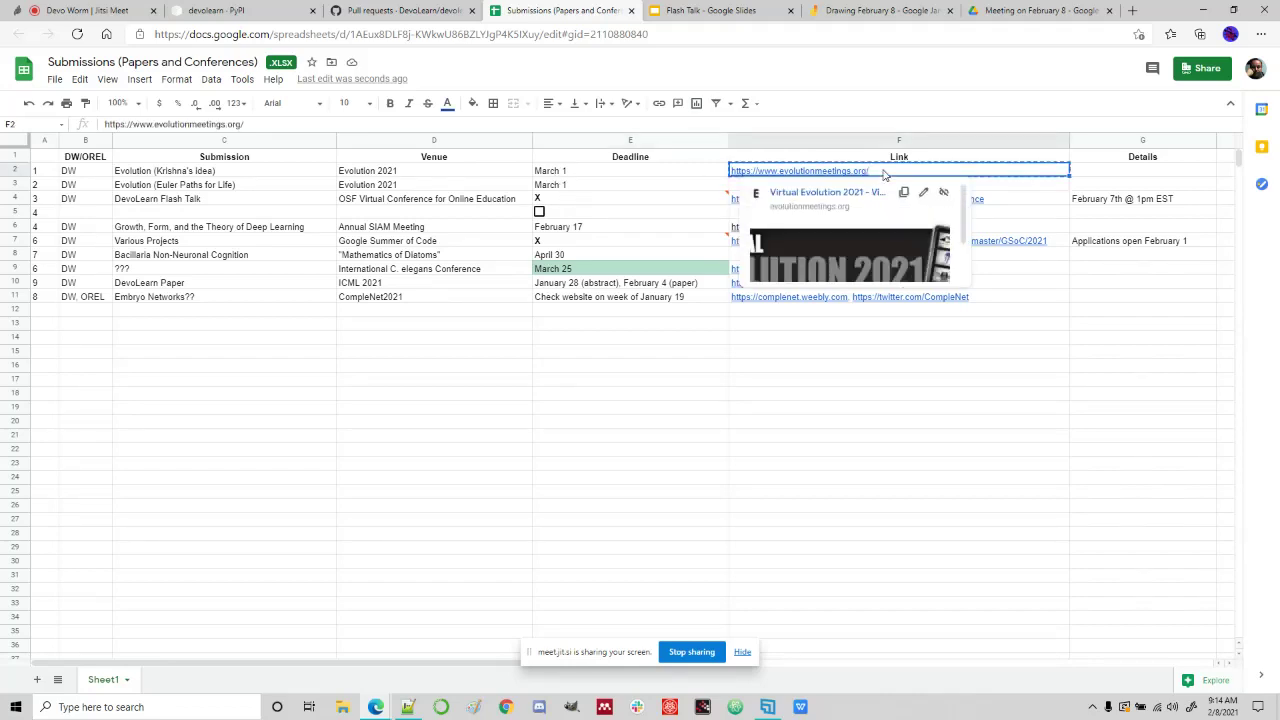
left_click(1009, 188)
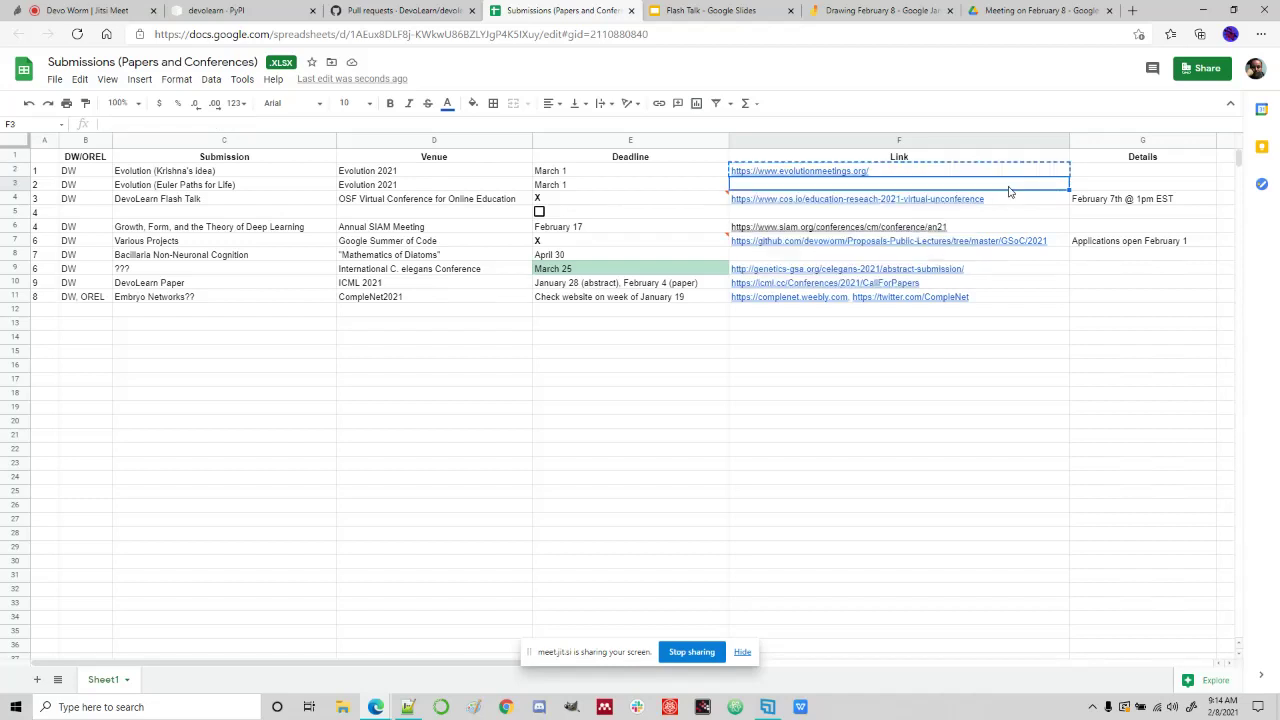
key("ctrl+v")
mouse_move(953, 299)
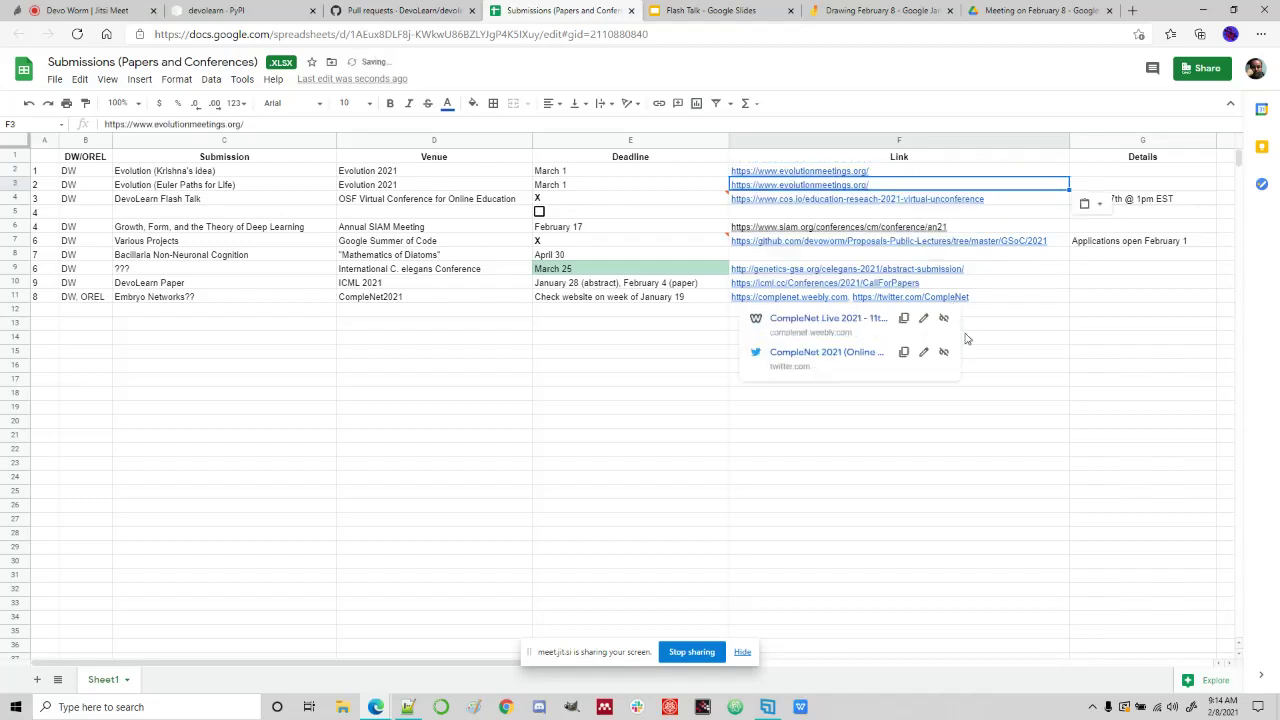
left_click(1031, 411)
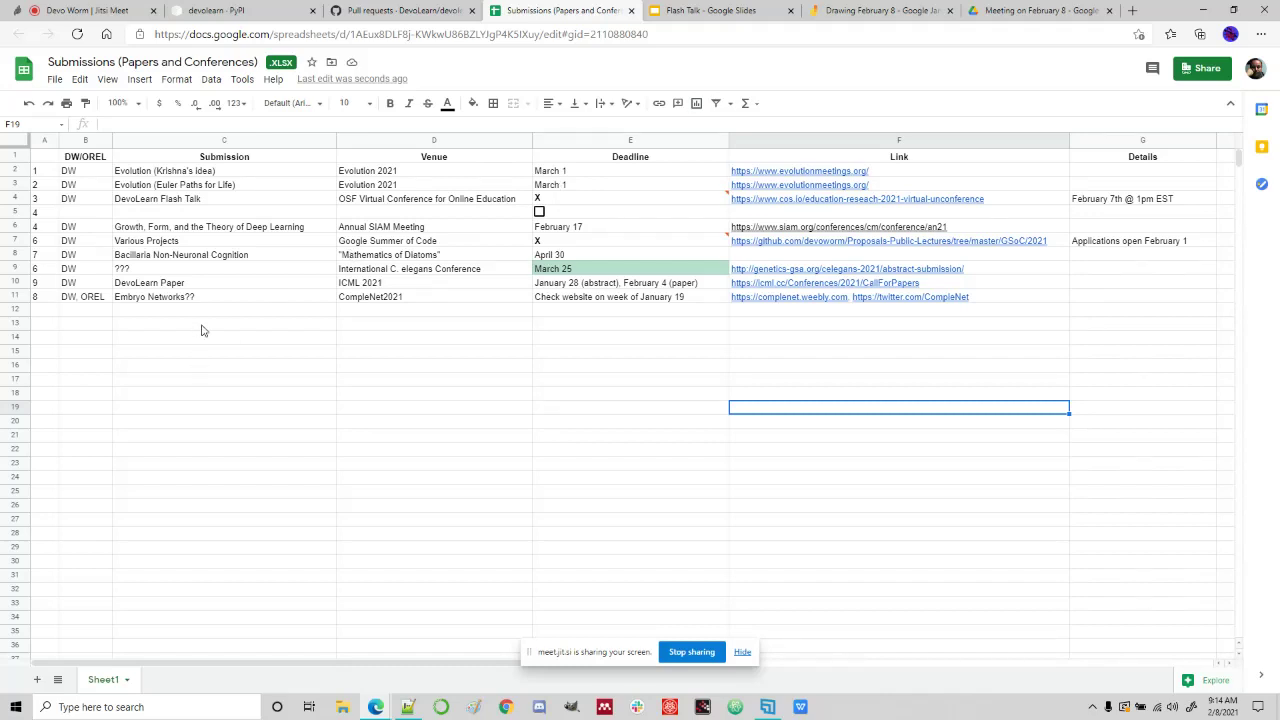
Replace the submission title of the CompleNet2021 entry with "Euler Paths for Life".
double_click(212, 294)
key("BackSpace")
key("BackSpace")
key("BackSpace")
key("BackSpace")
key("BackSpace")
key("BackSpace")
key("BackSpace")
key("BackSpace")
key("BackSpace")
key("BackSpace")
key("BackSpace")
key("BackSpace")
key("BackSpace")
key("BackSpace")
key("BackSpace")
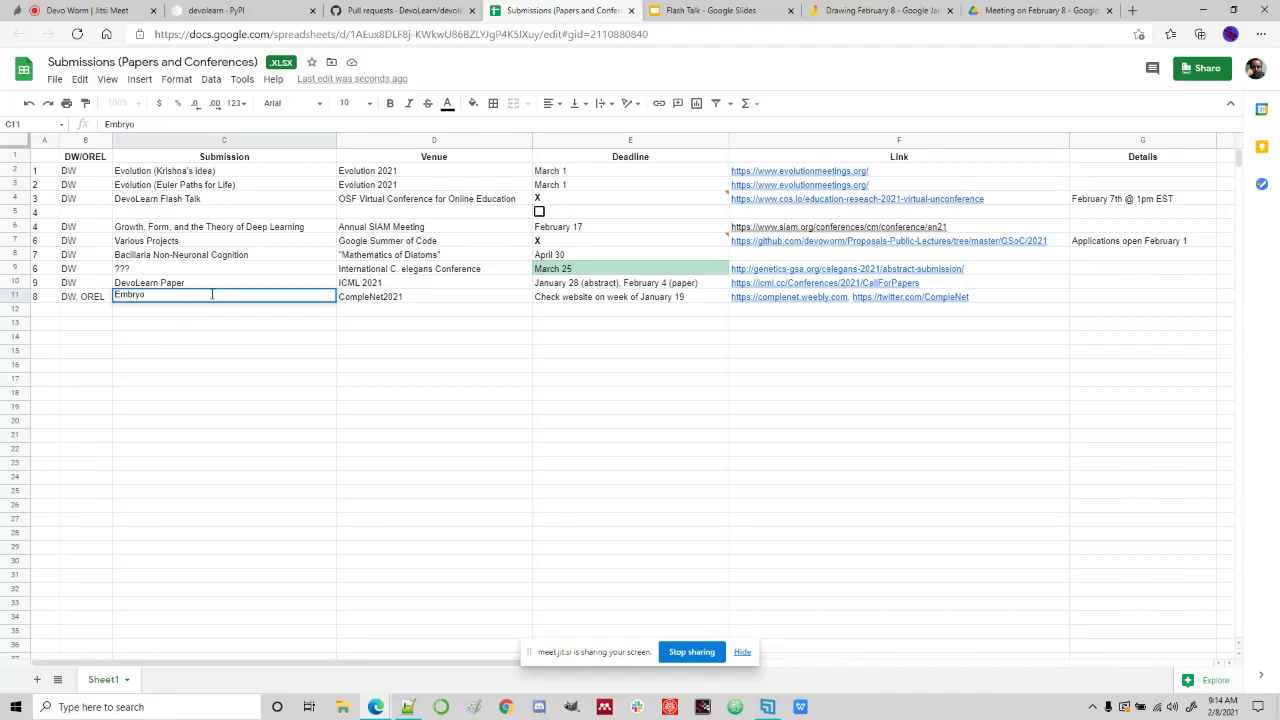
key("BackSpace")
type("Euler Paths for Life")
key("Return")
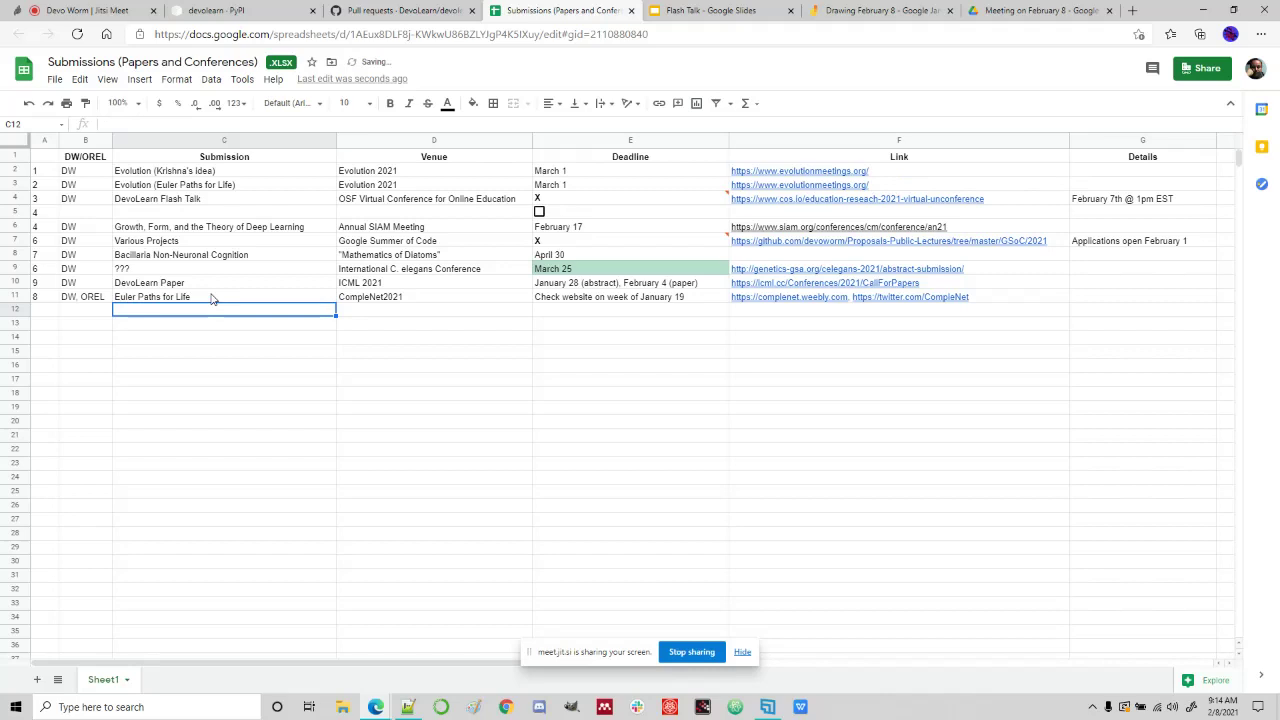
Open the CompleNet conference website from the link in its entry and hide the screen-sharing notice.
left_click(407, 300)
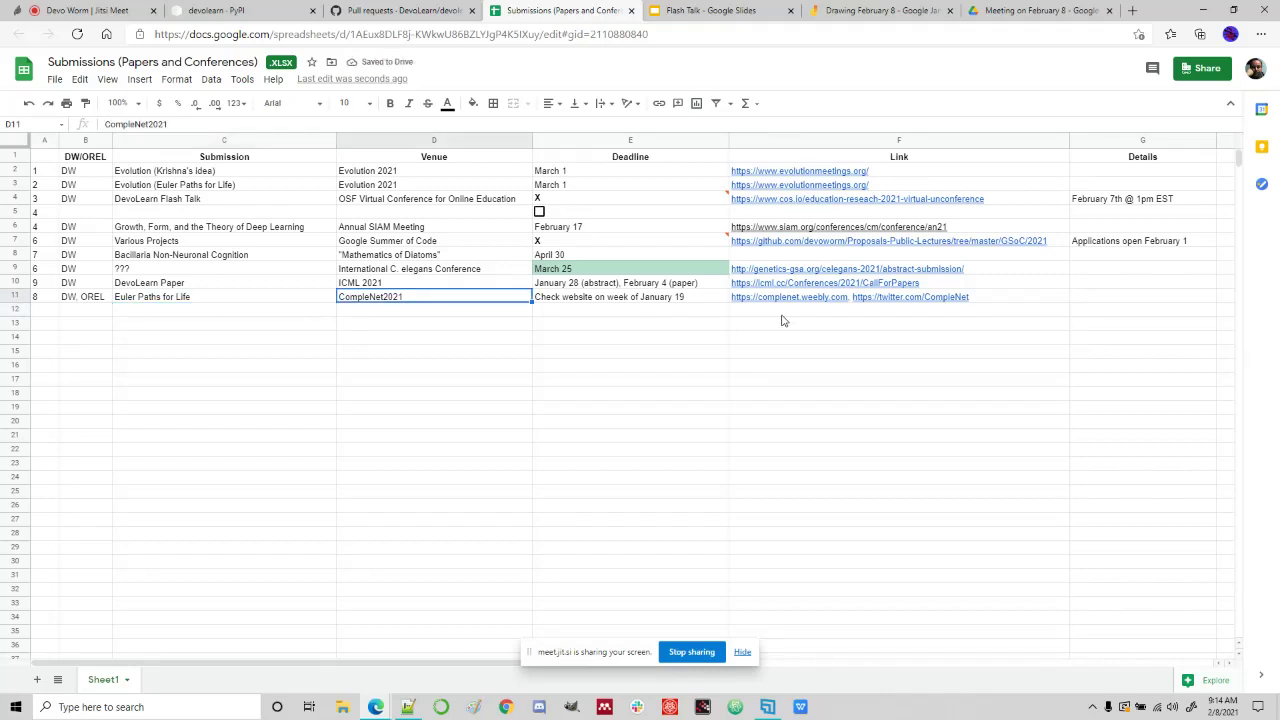
mouse_move(800, 297)
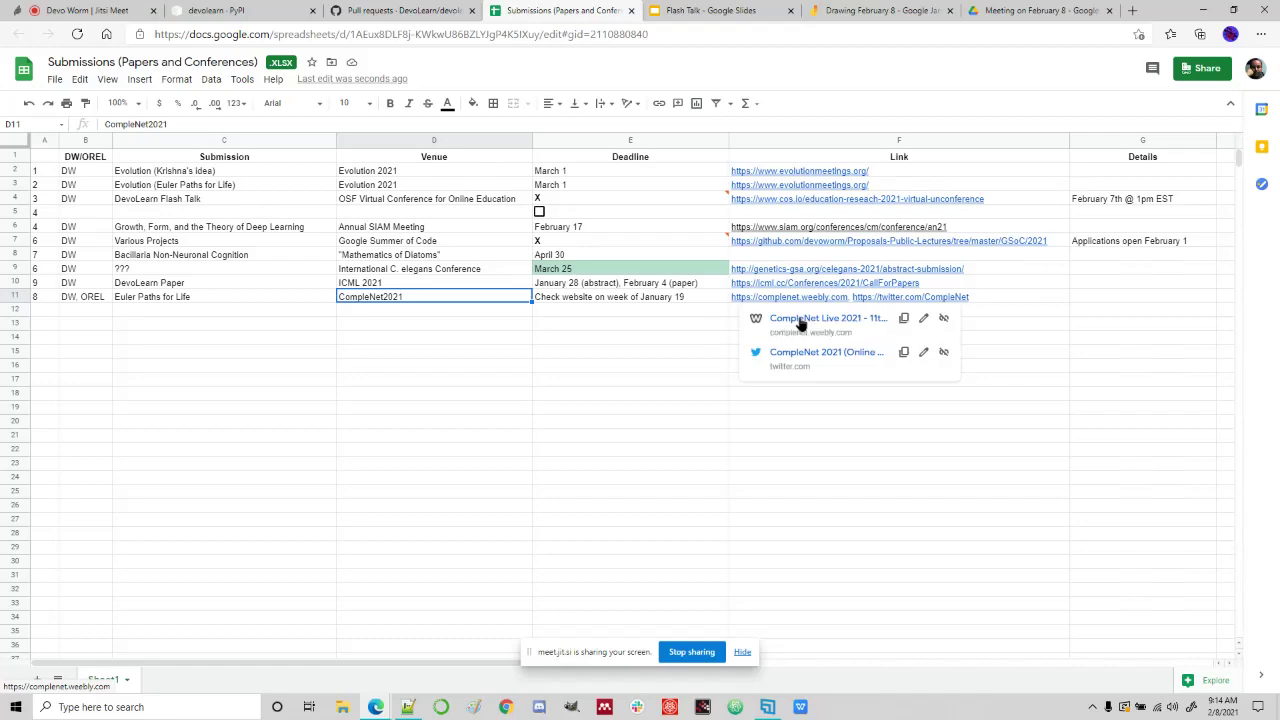
left_click(801, 319)
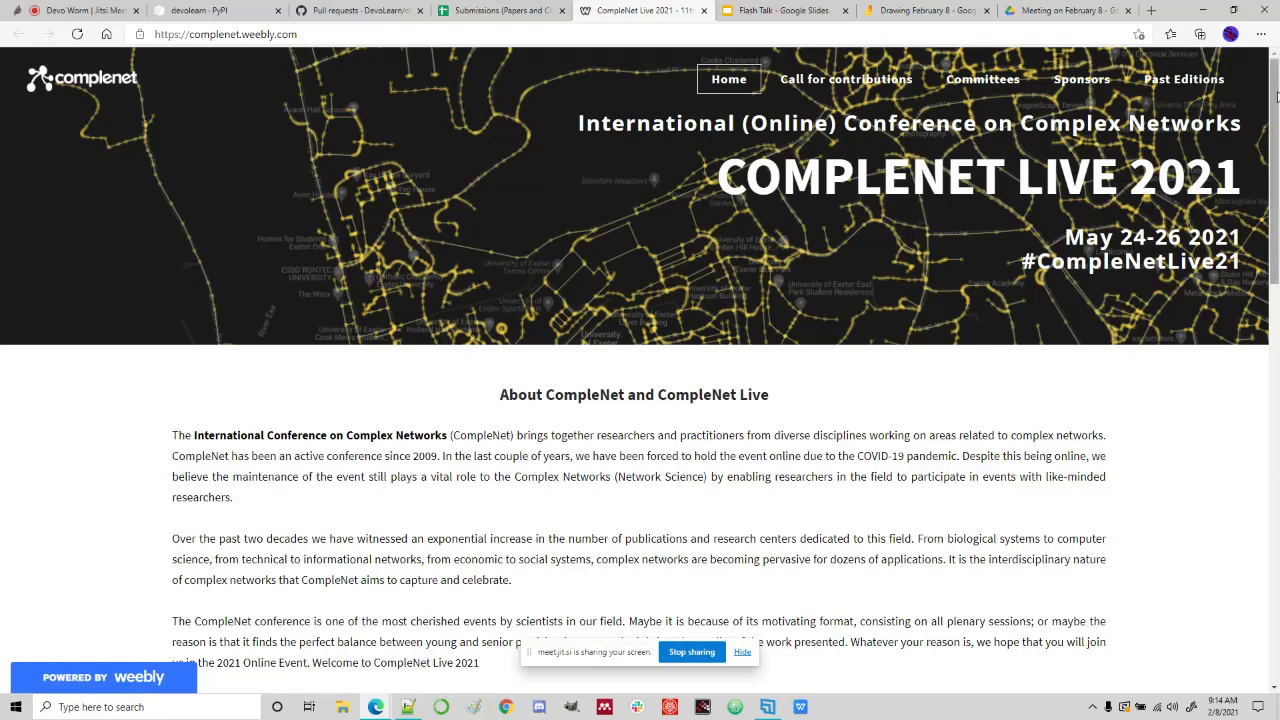
left_click_drag(1276, 95, 1274, 162)
scroll(704, 383, "up", 2)
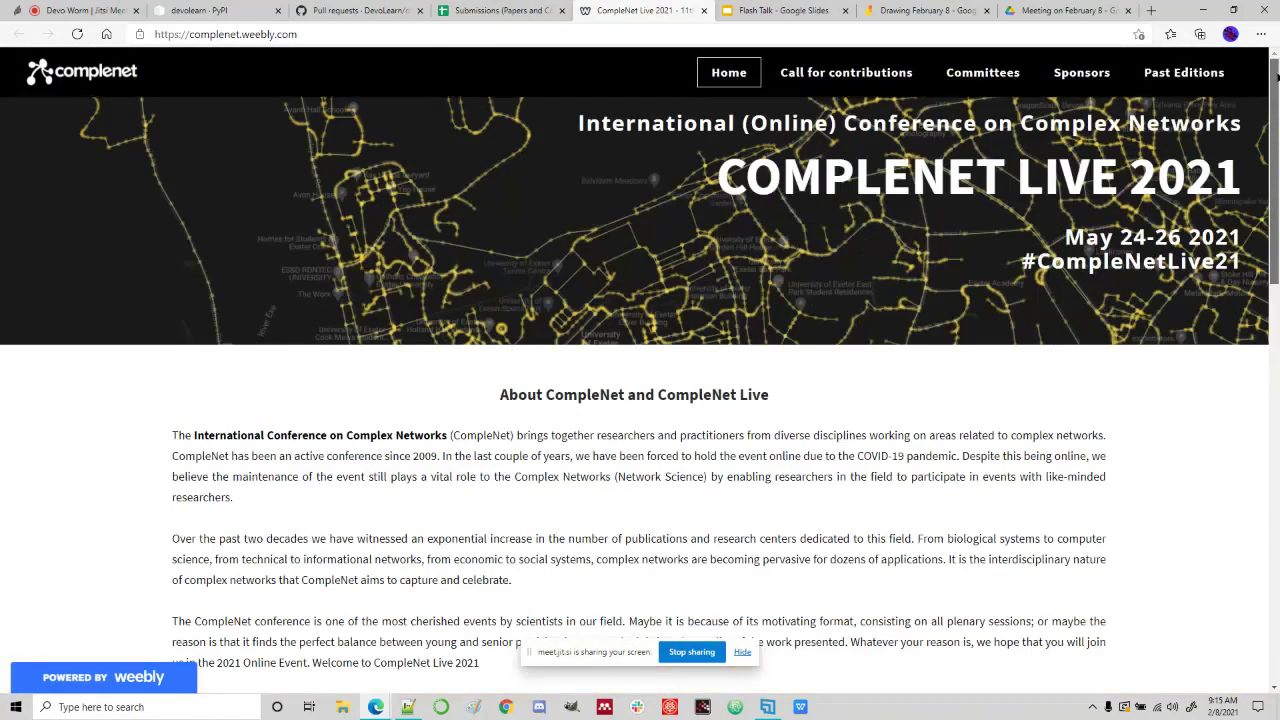
left_click(743, 655)
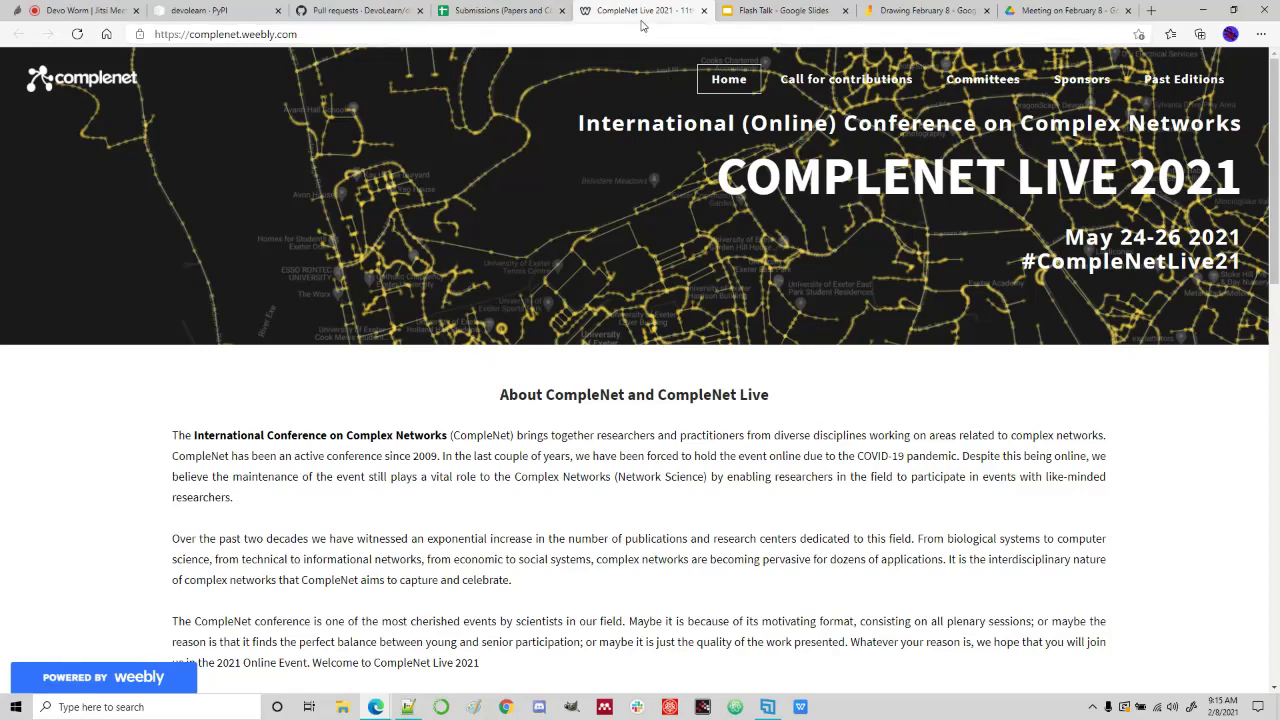
Return to the Submissions spreadsheet and append "(full paper)" to the CompleNet2021 submission title.
left_click(505, 11)
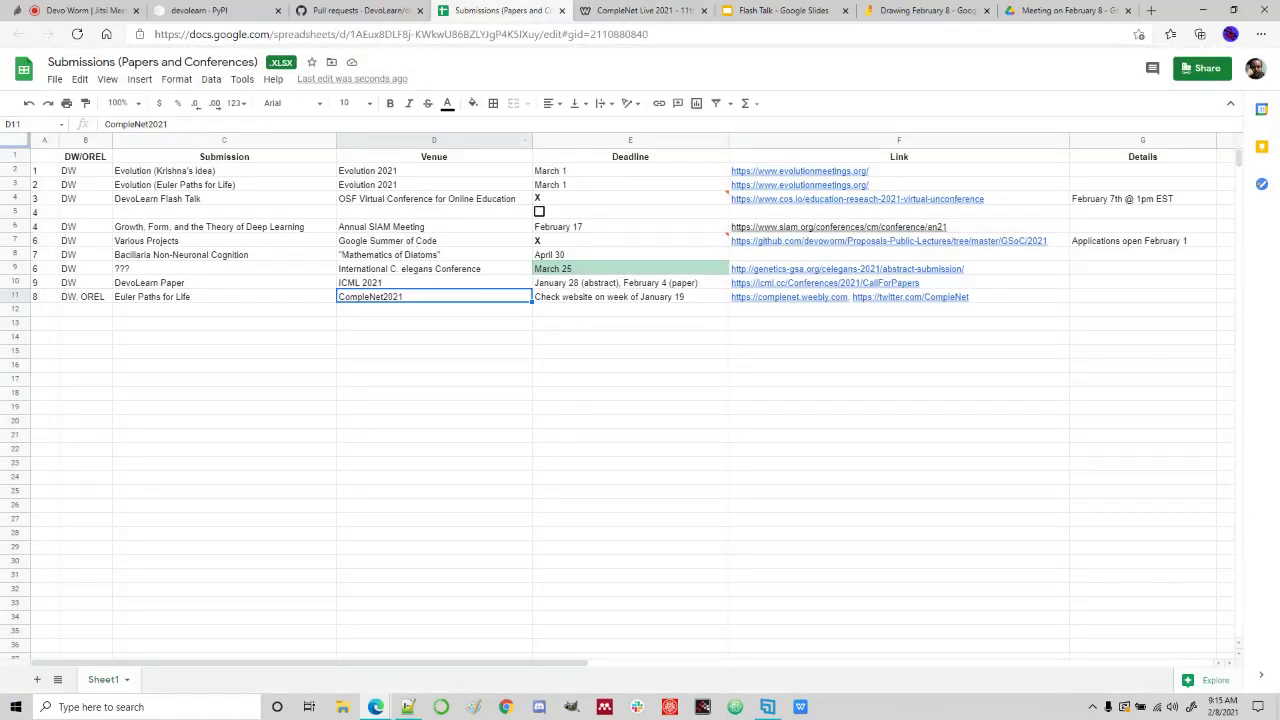
double_click(279, 296)
type("(full paper)")
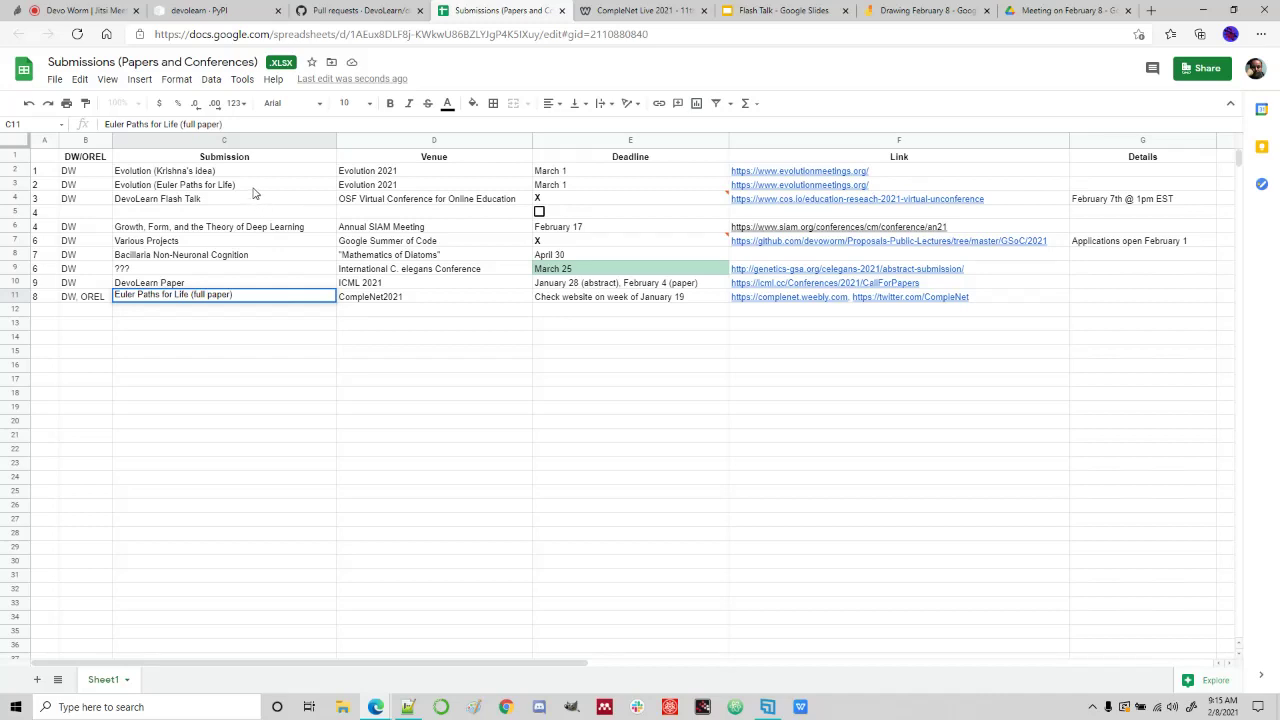
Extend the Evolution 2021 title in row 3 to "Evolution (Euler Paths for Life - abstract)".
double_click(233, 184)
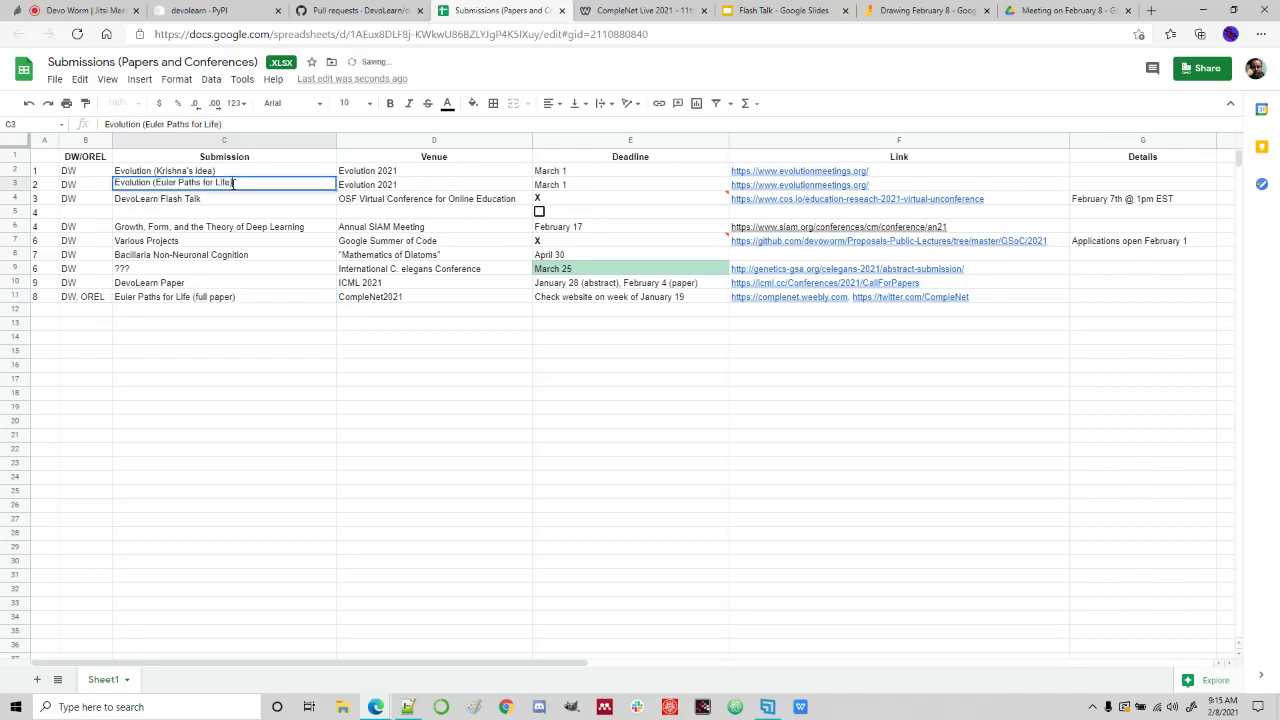
key("Left")
type("- abstract")
key("Return")
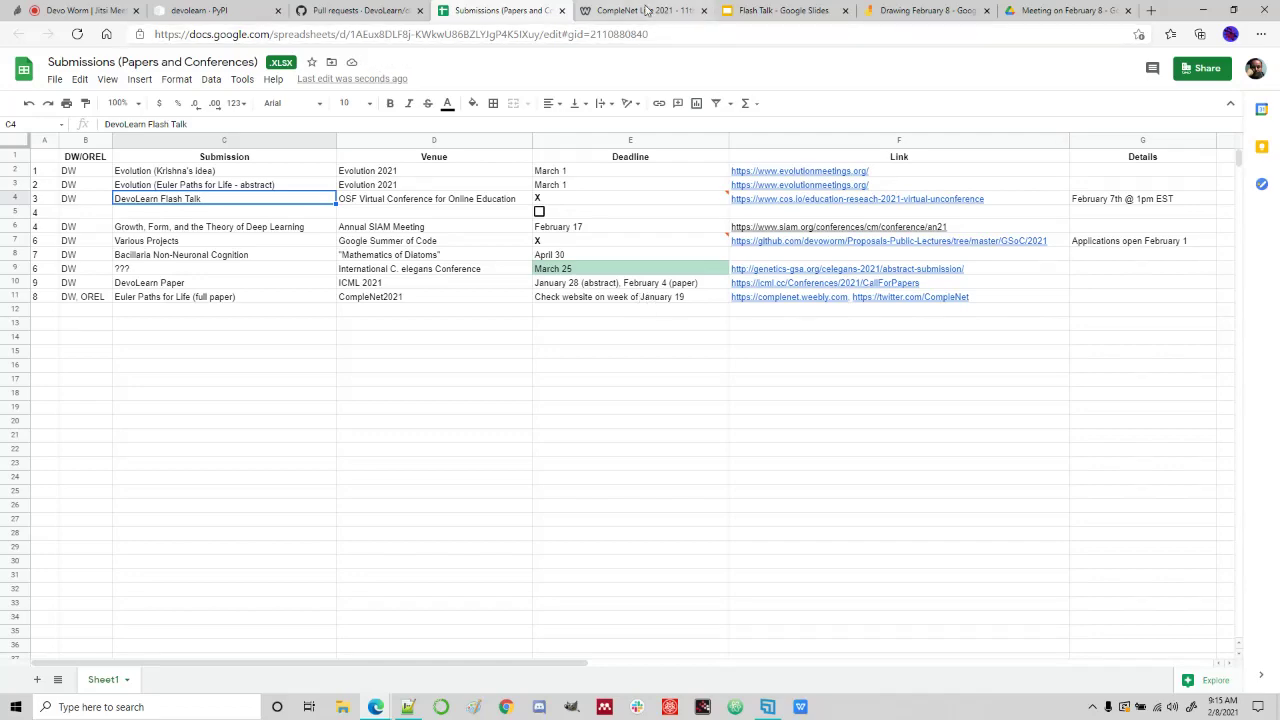
Look up the submission deadline in CompleNet's call for contributions and enter March 26 as the deadline of the CompleNet2021 entry.
left_click(645, 10)
left_click(895, 82)
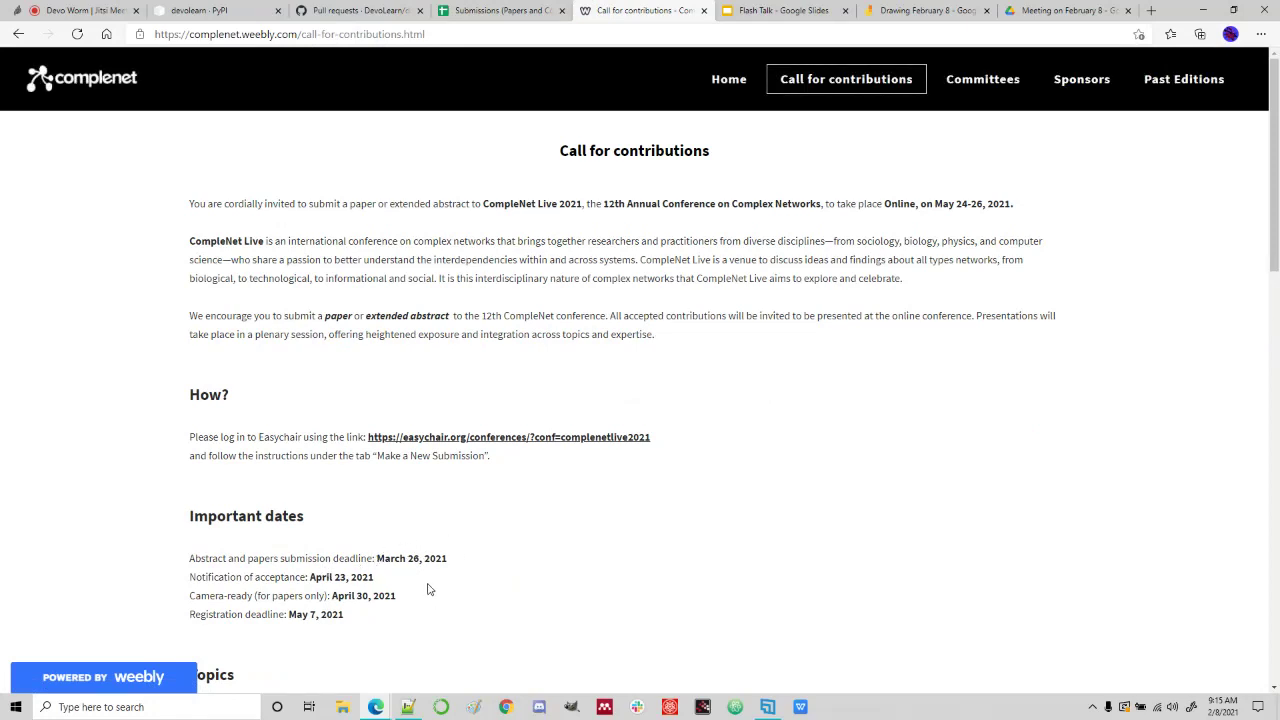
left_click(497, 9)
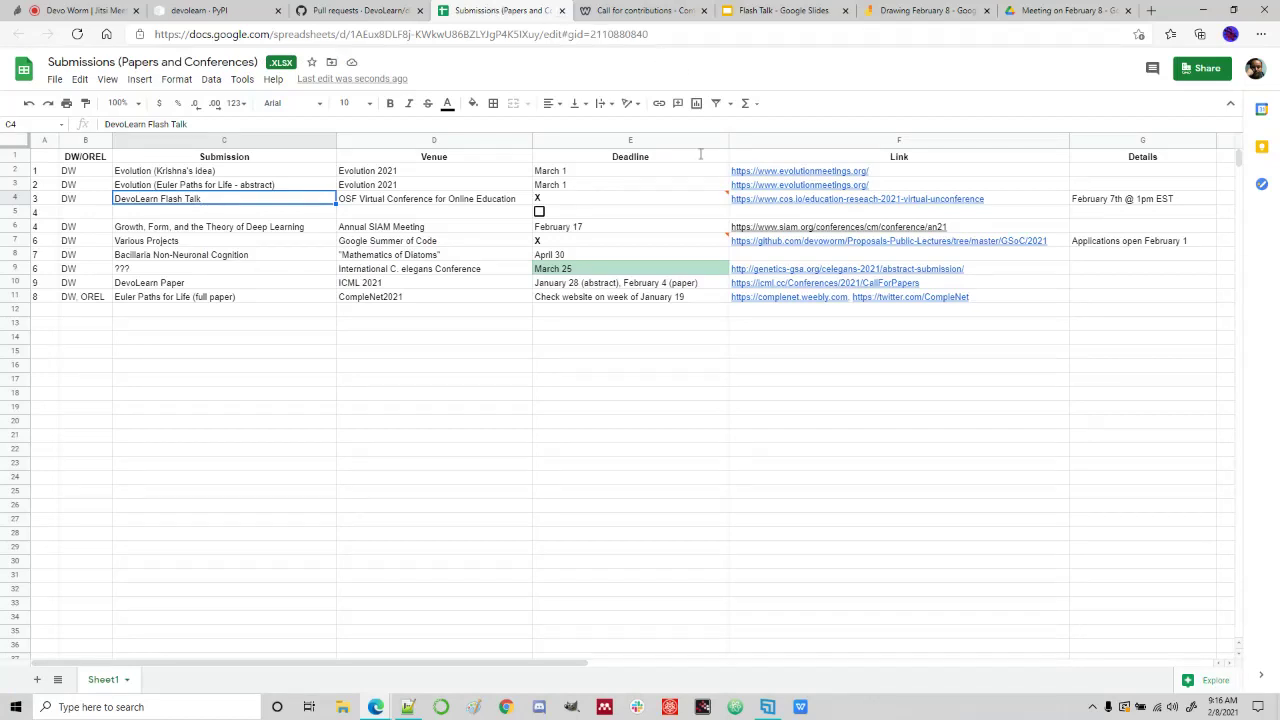
left_click(580, 299)
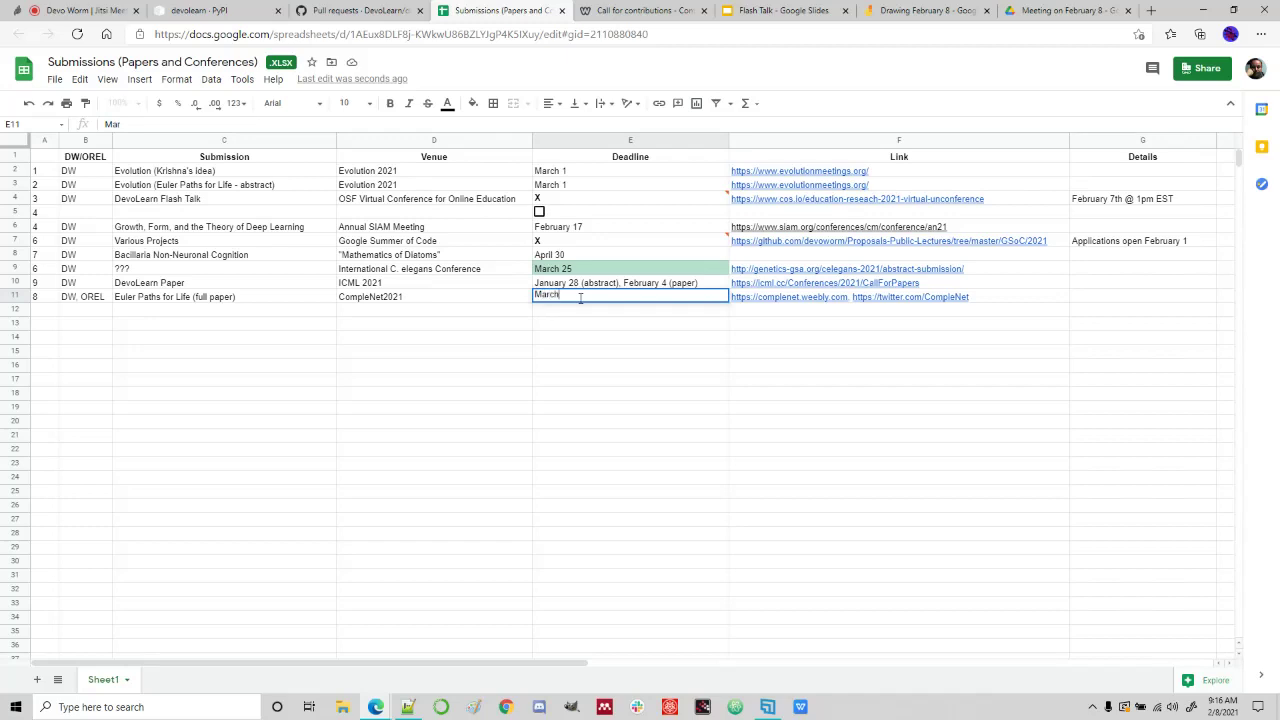
left_click(575, 360)
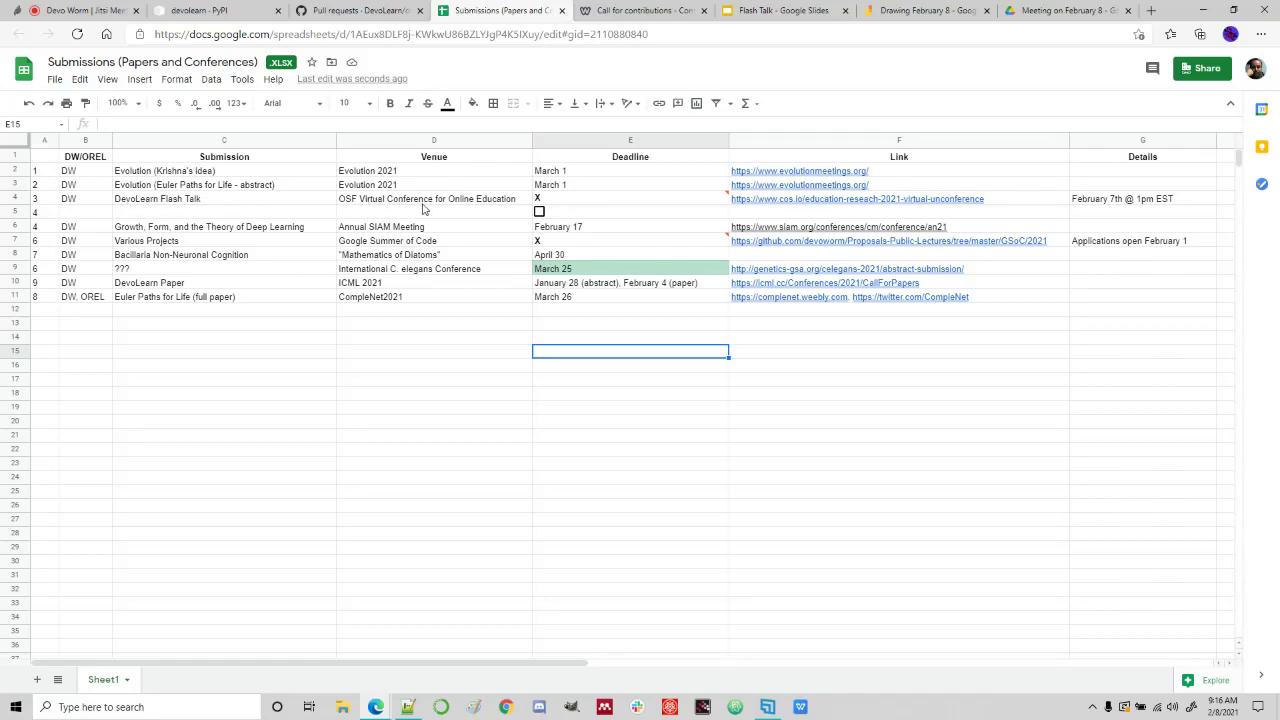
Change the details of the DevoLearn Flash Talk entry to "February 9th @ 1pm EST".
mouse_move(711, 202)
double_click(1117, 200)
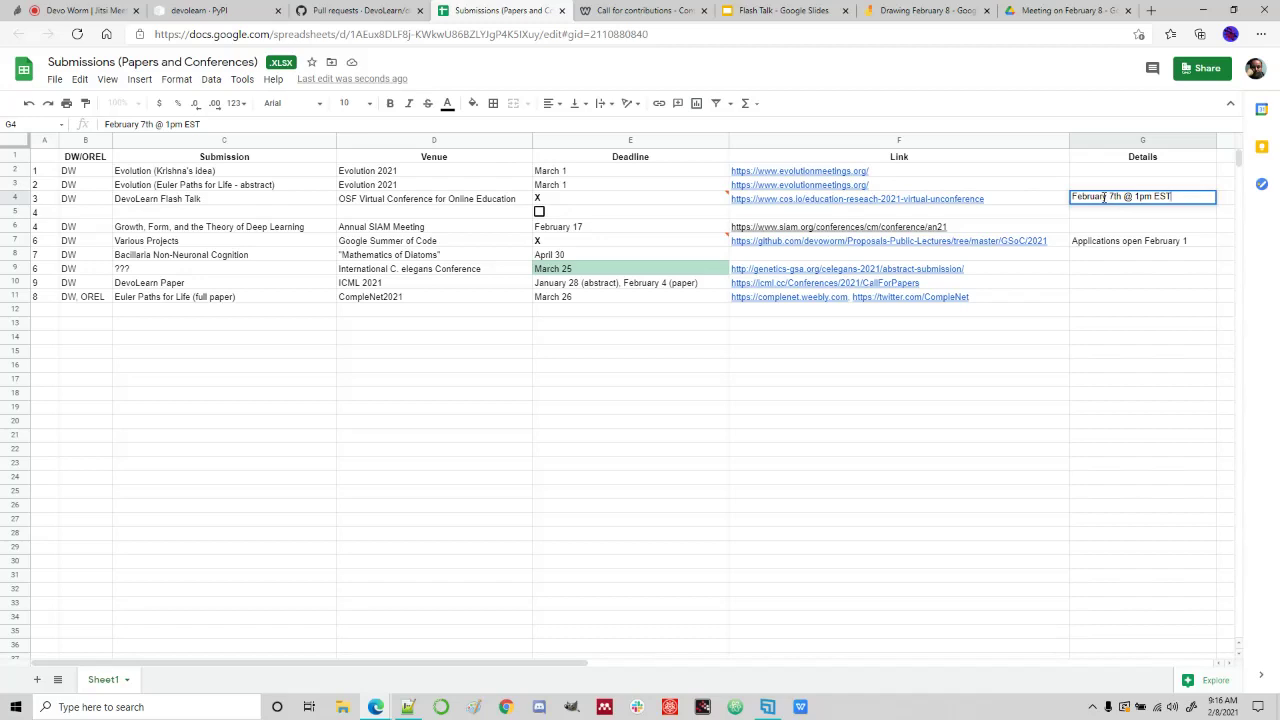
key("BackSpace")
type("9")
left_click(1066, 314)
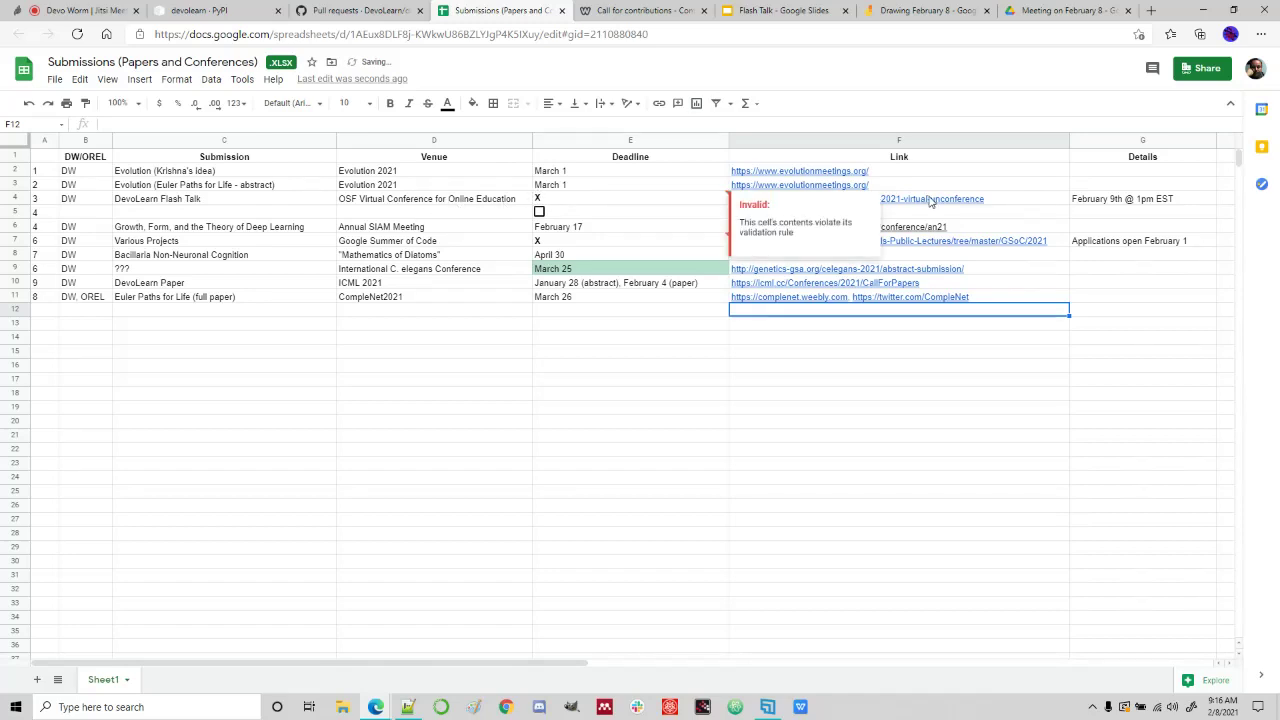
Open the virtual unconference page from the DevoLearn Flash Talk link, open its schedule spreadsheet, and accept the signed-in account.
mouse_move(930, 201)
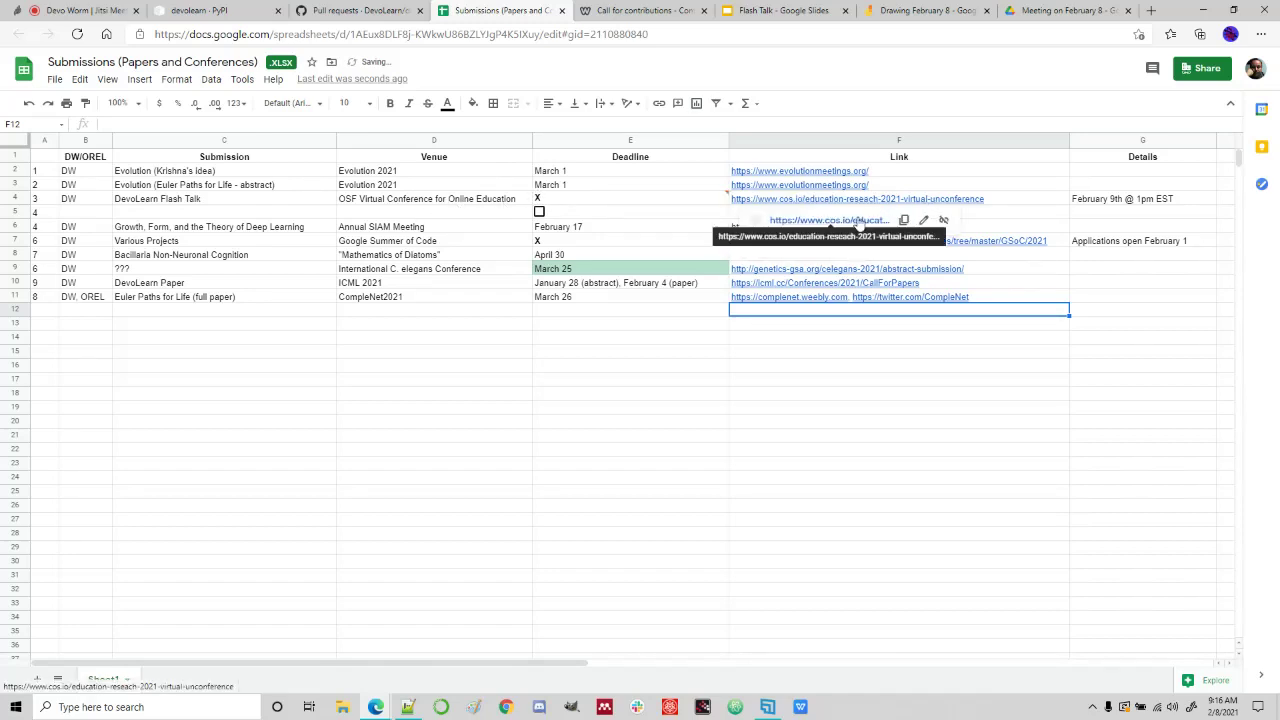
left_click(858, 222)
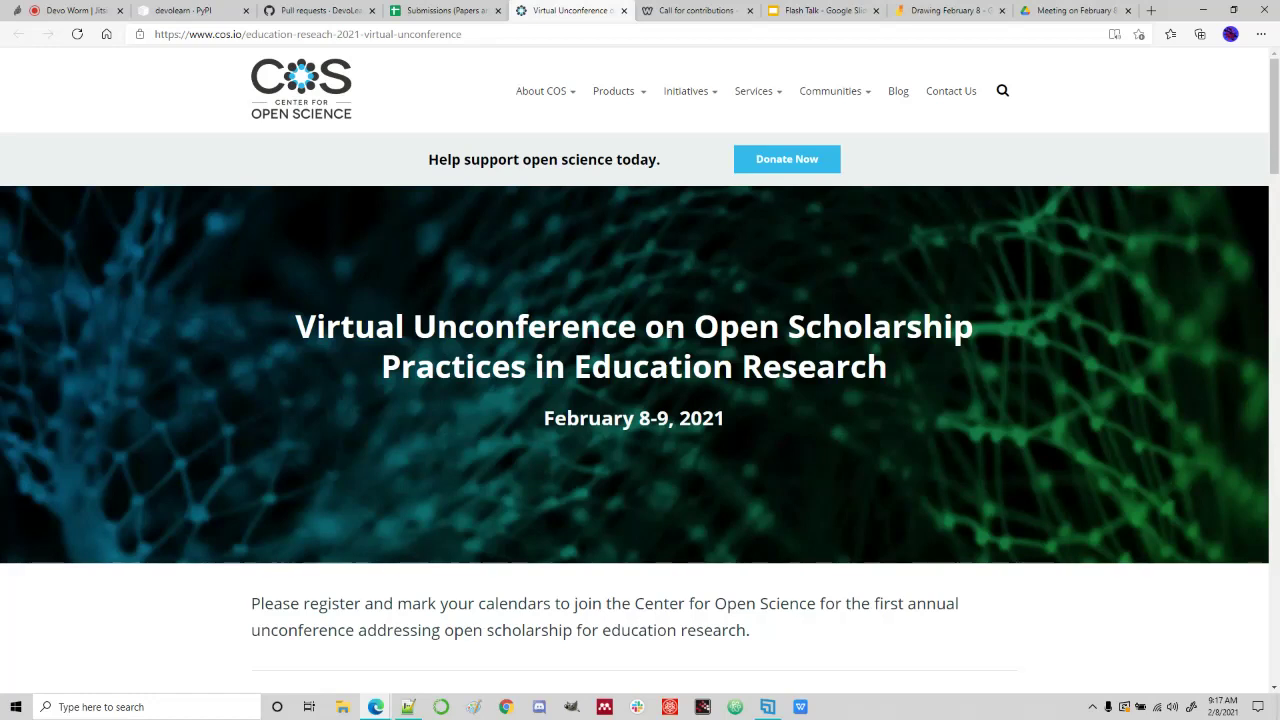
mouse_move(689, 96)
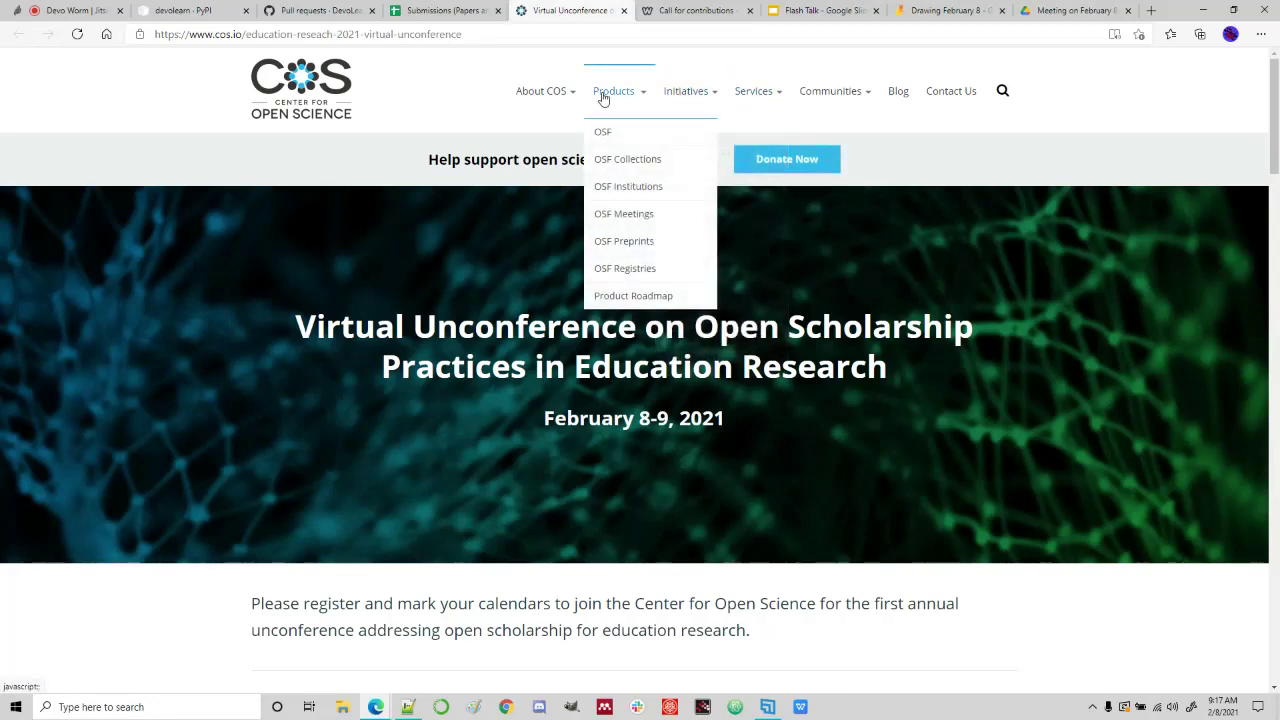
mouse_move(555, 103)
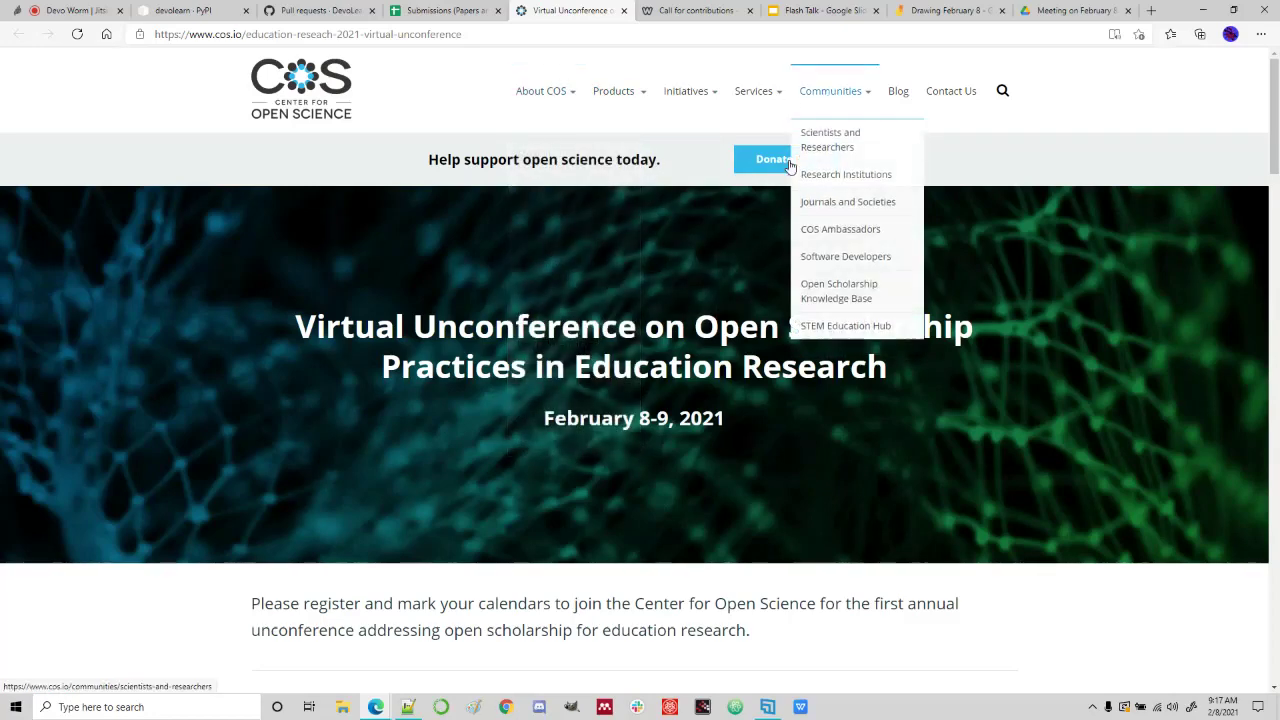
left_click_drag(1277, 201, 1276, 310)
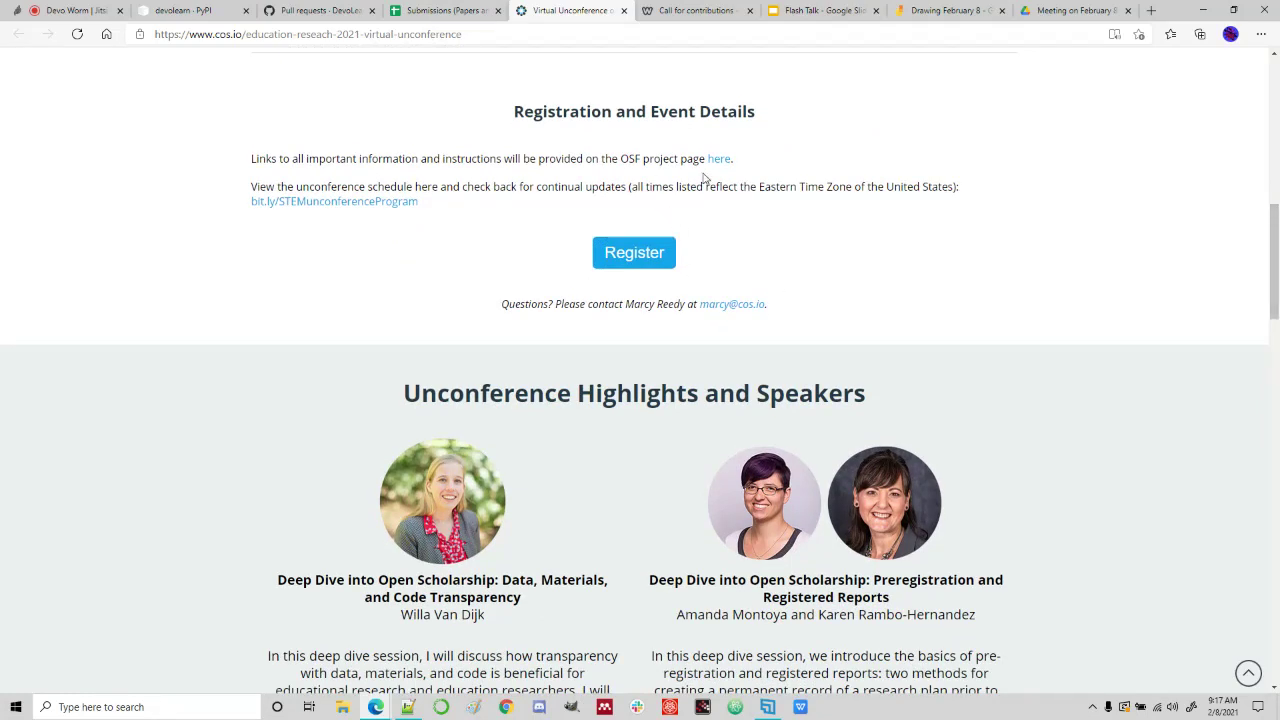
left_click(350, 203)
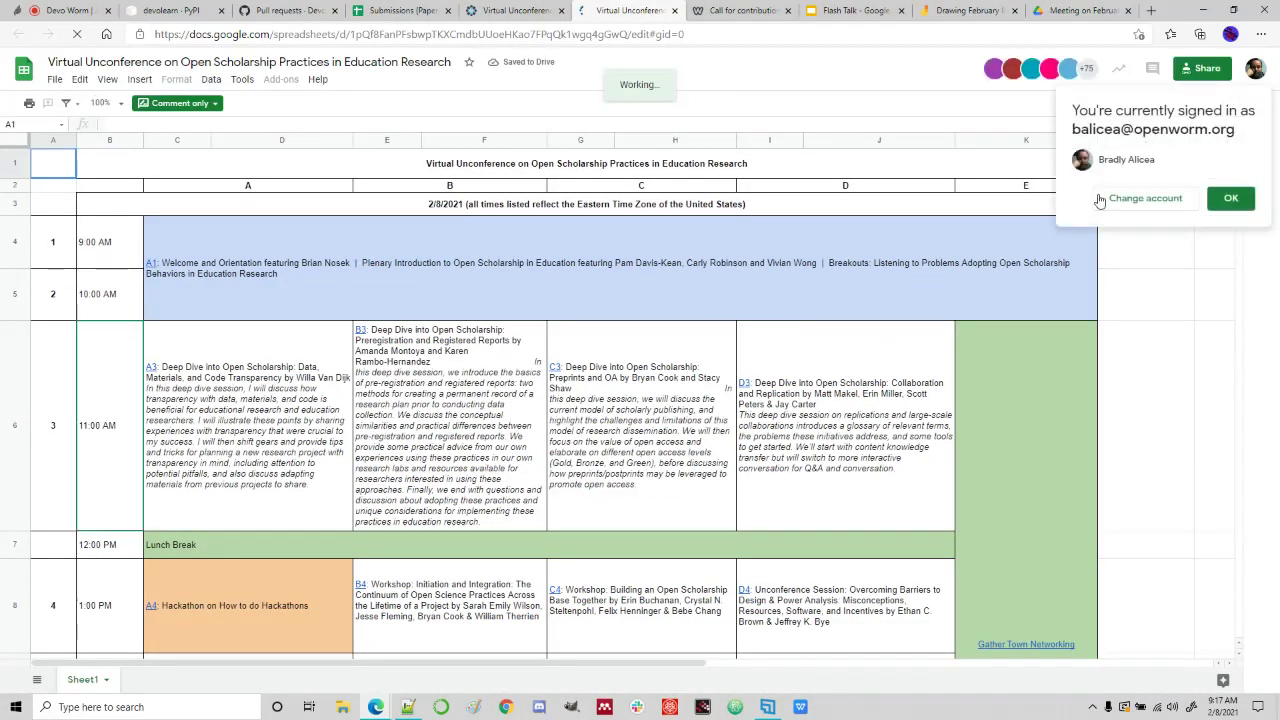
left_click(1231, 199)
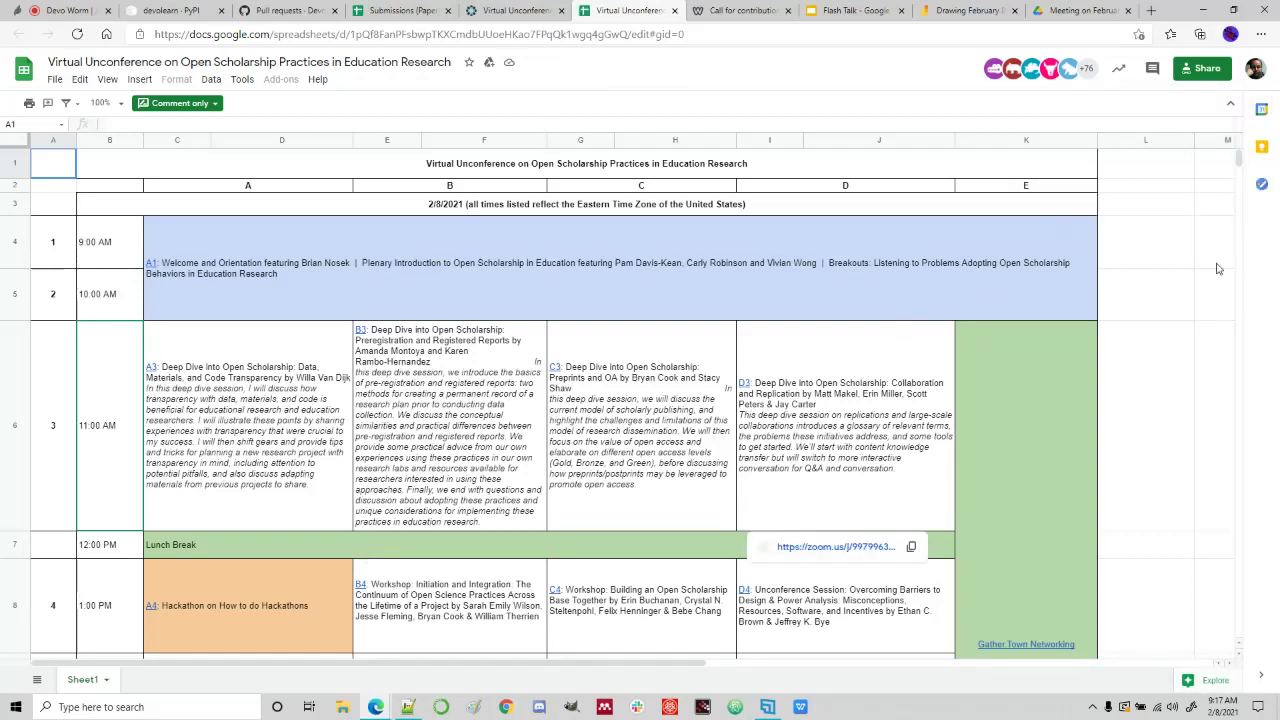
Review the unconference schedule for 2/8/2021 and 2/9/2021, including the lightning talk sessions and the closing plenary.
mouse_move(1237, 160)
left_mouse_down()
mouse_move(1238, 185)
mouse_move(1238, 172)
left_mouse_up()
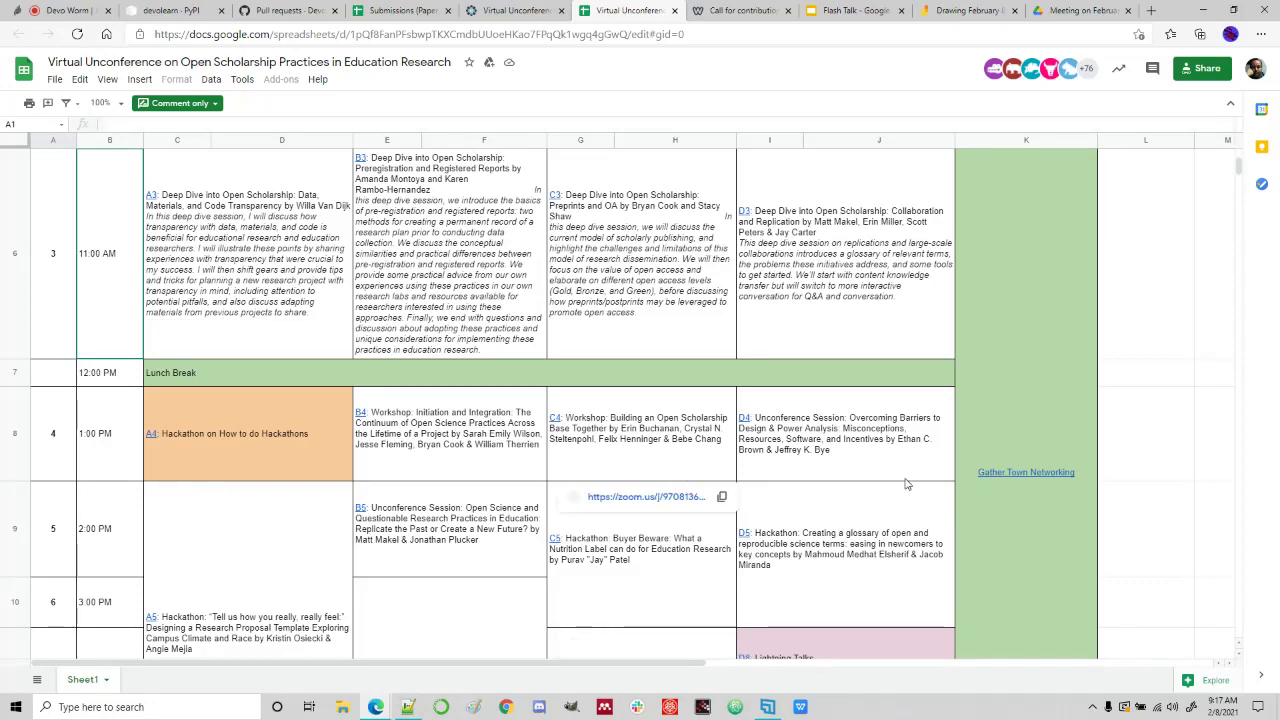
left_click(1238, 655)
left_click(1238, 655)
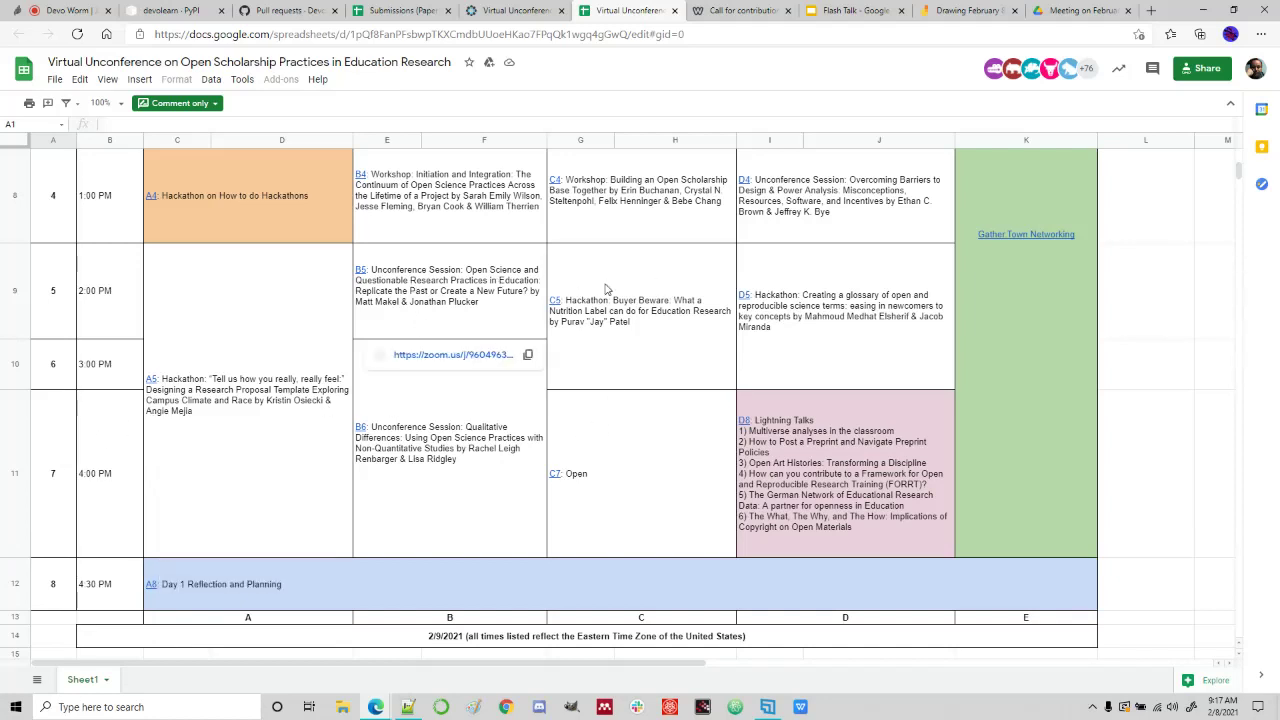
mouse_move(820, 316)
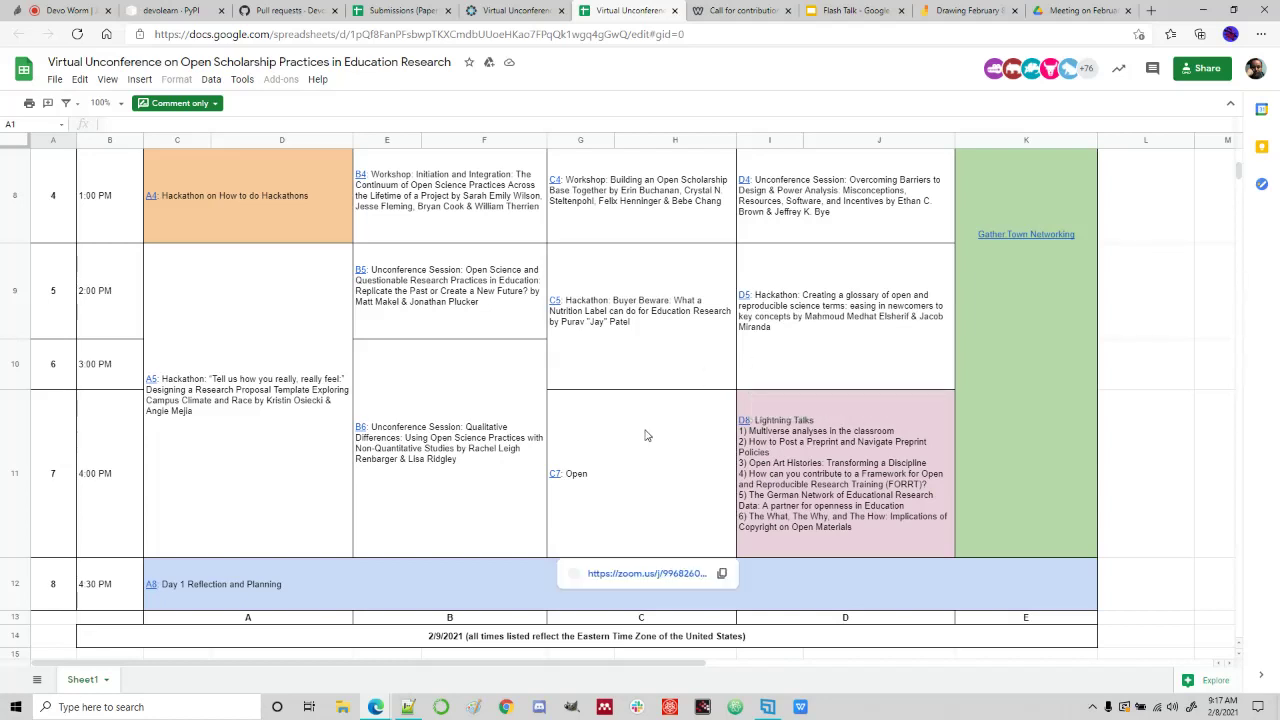
mouse_move(787, 548)
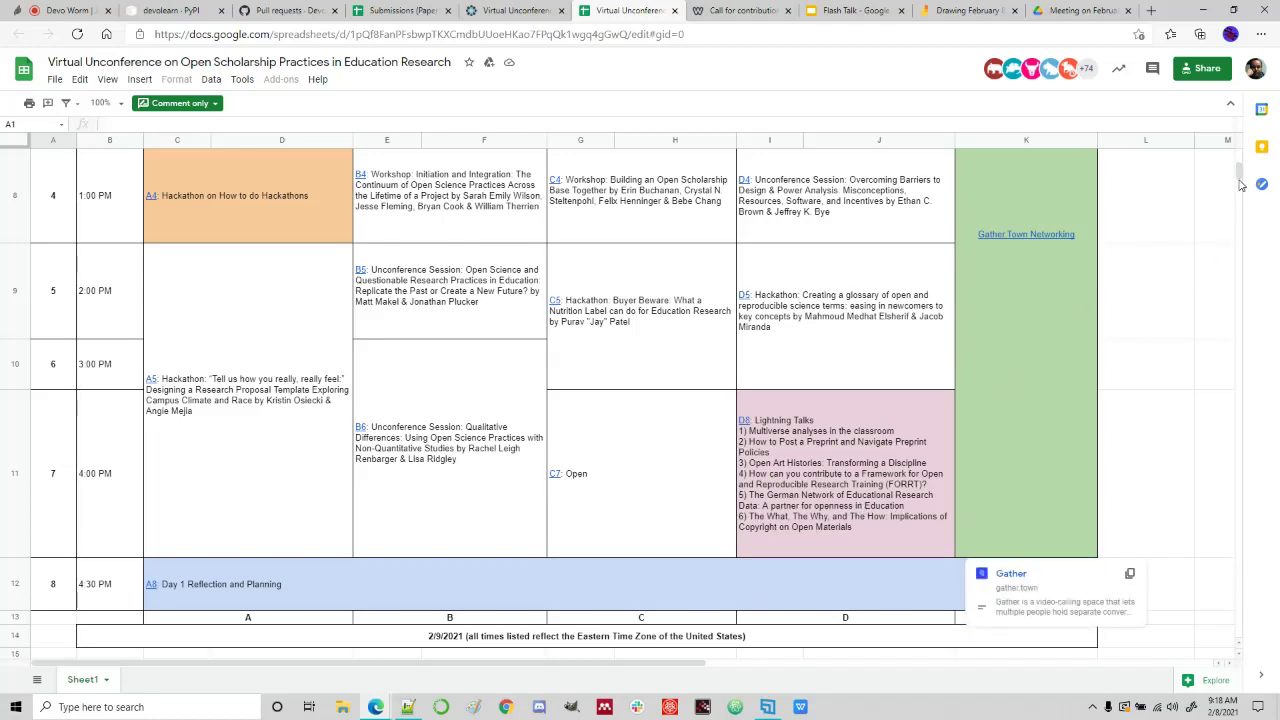
left_click_drag(1239, 171, 1240, 190)
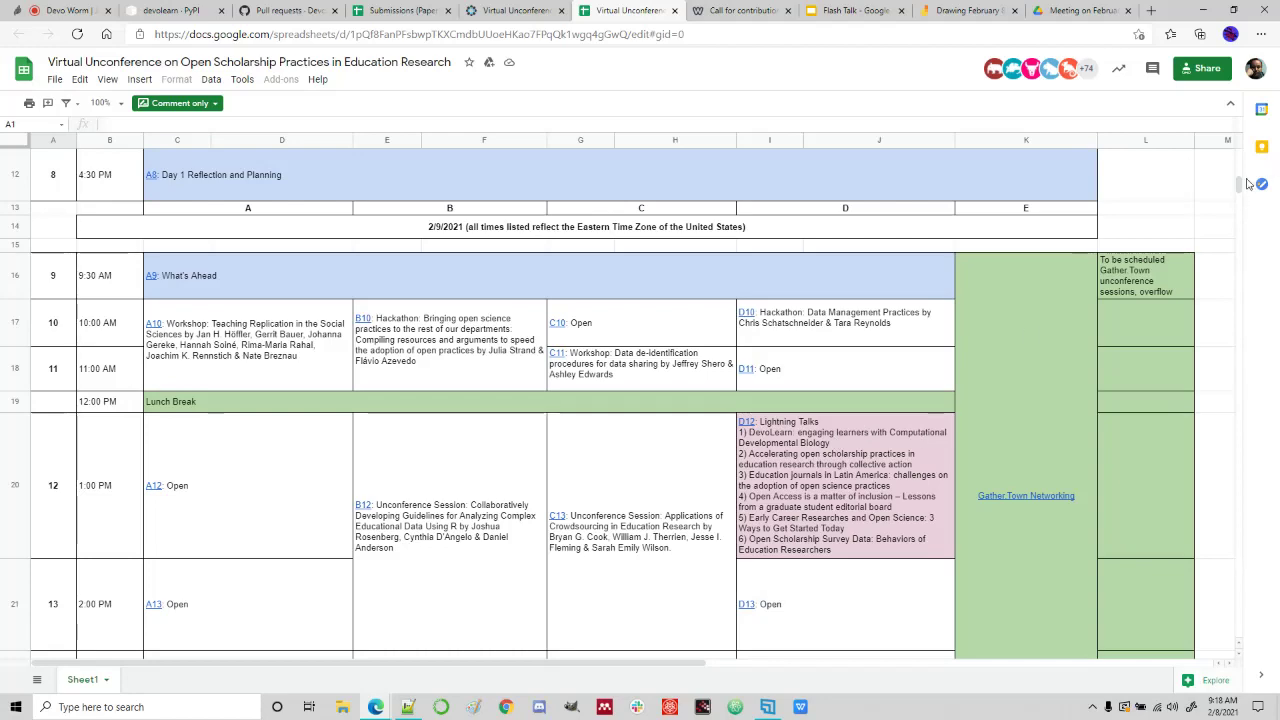
left_click_drag(1240, 184, 1242, 200)
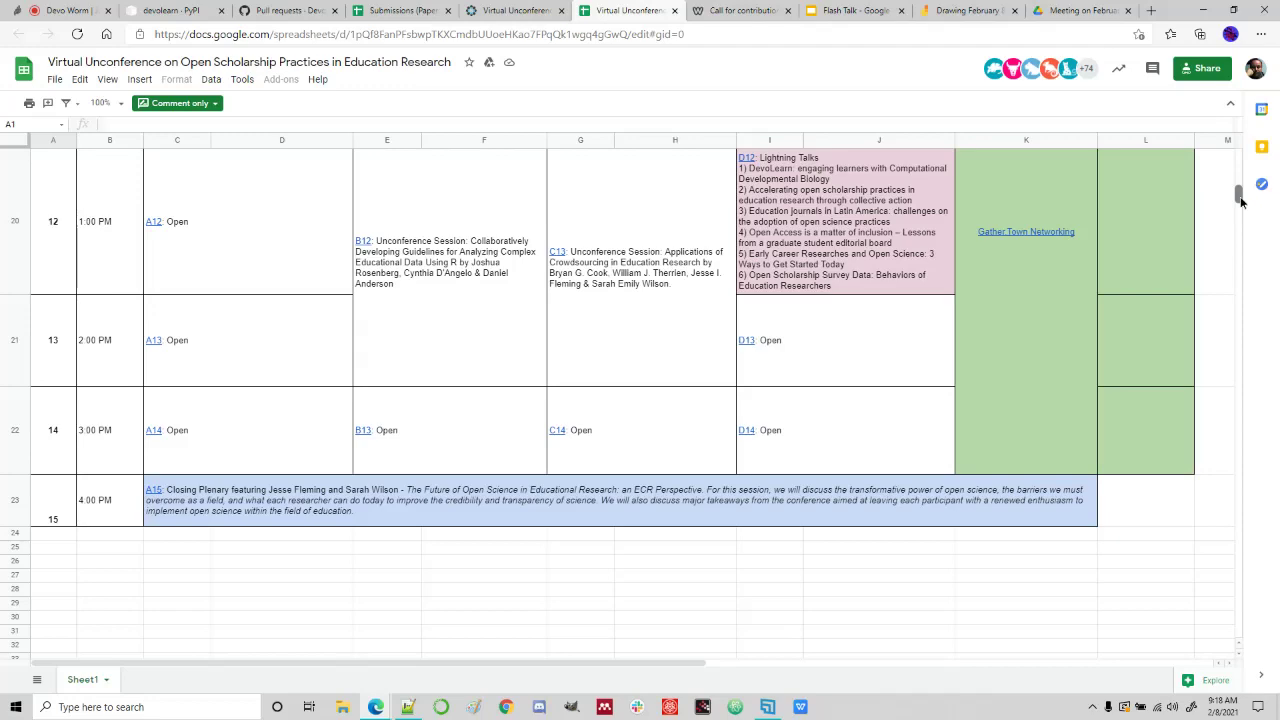
left_click_drag(1240, 200, 1240, 155)
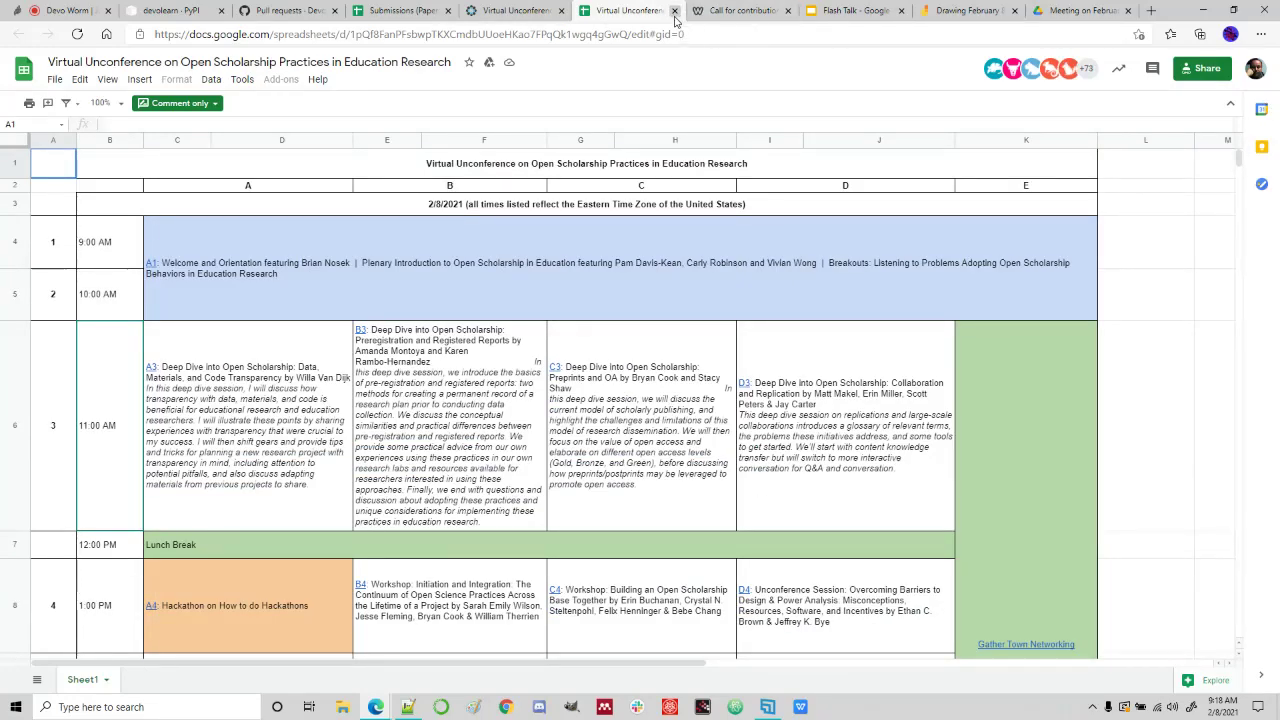
Close the unconference schedule, the virtual unconference page and the CompleNet call for contributions, returning to the Submissions spreadsheet.
left_click(672, 11)
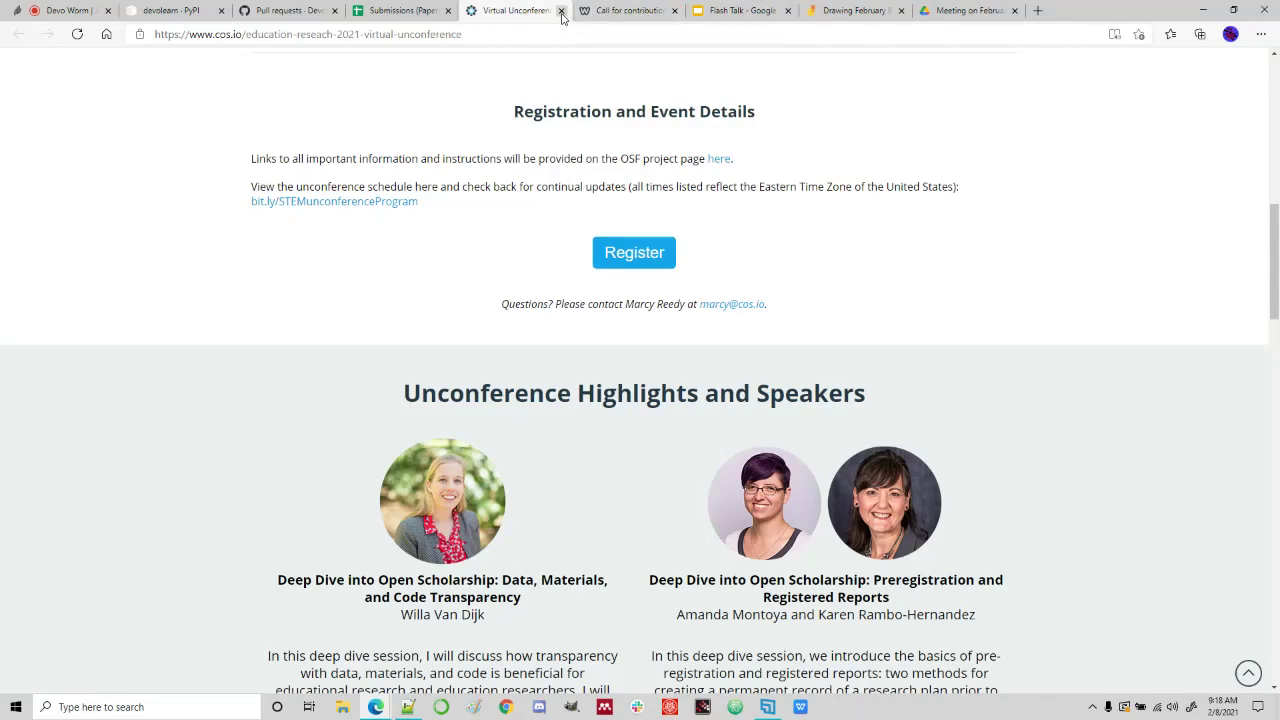
left_click(561, 11)
left_click(428, 11)
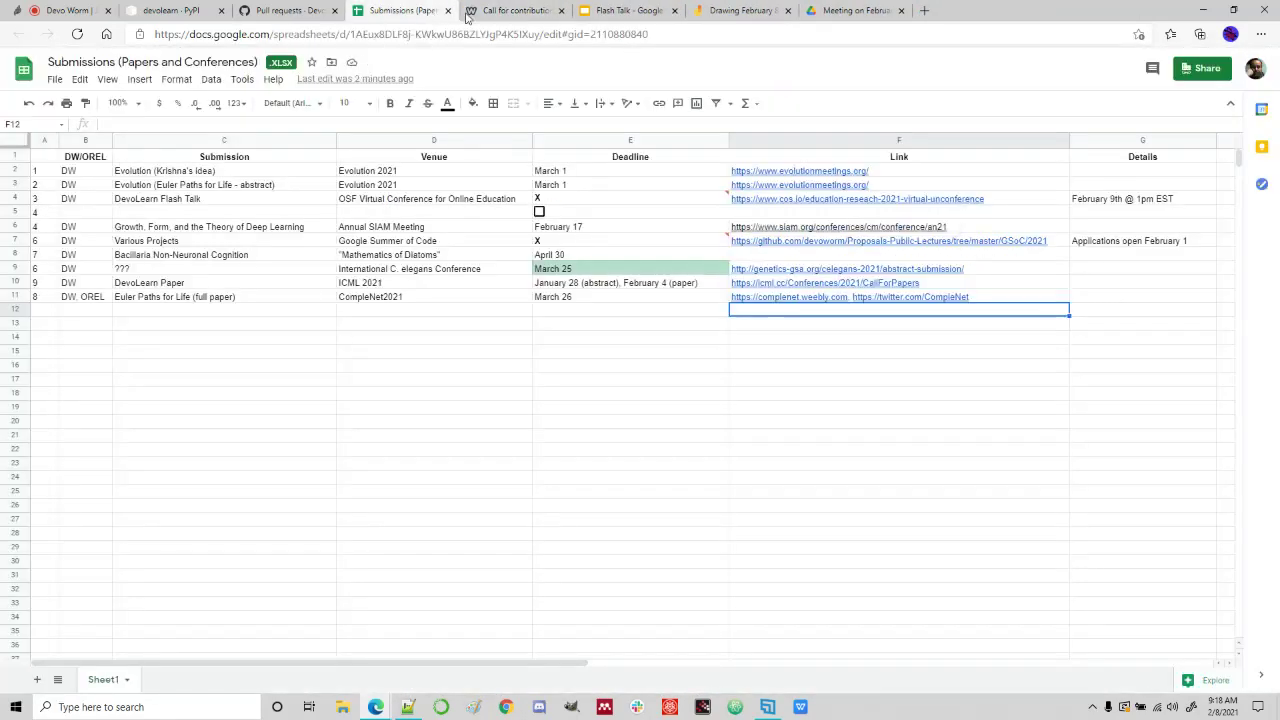
left_click(561, 11)
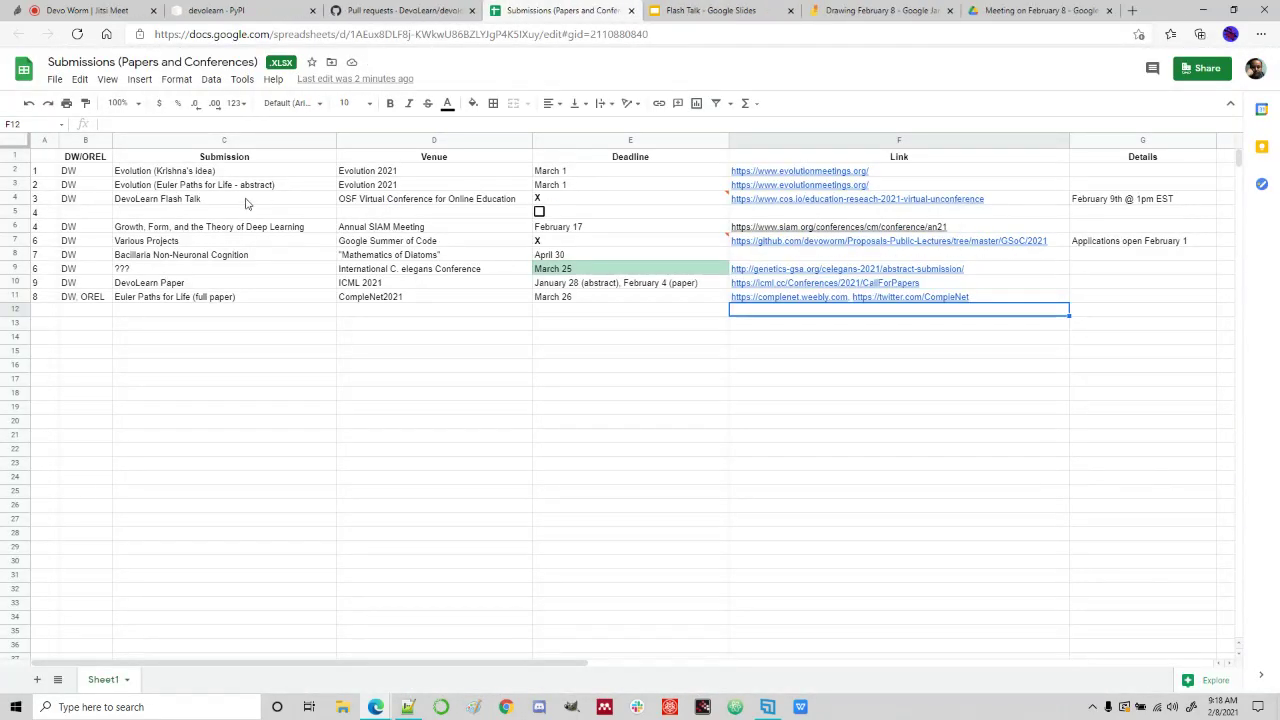
Fill the DevoLearn Flash Talk row with orange from the DW/OREL column through the Details column.
left_click(84, 200)
left_click_drag(84, 199, 1100, 204)
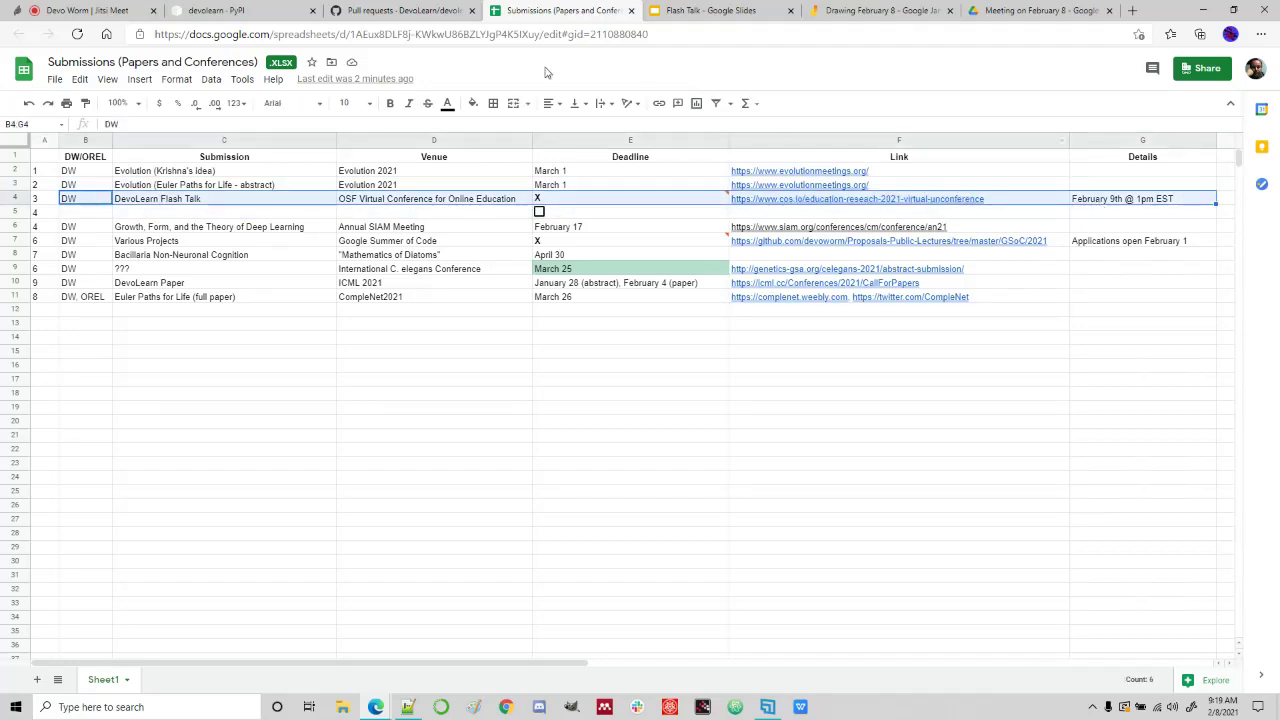
left_click(472, 104)
left_click(509, 167)
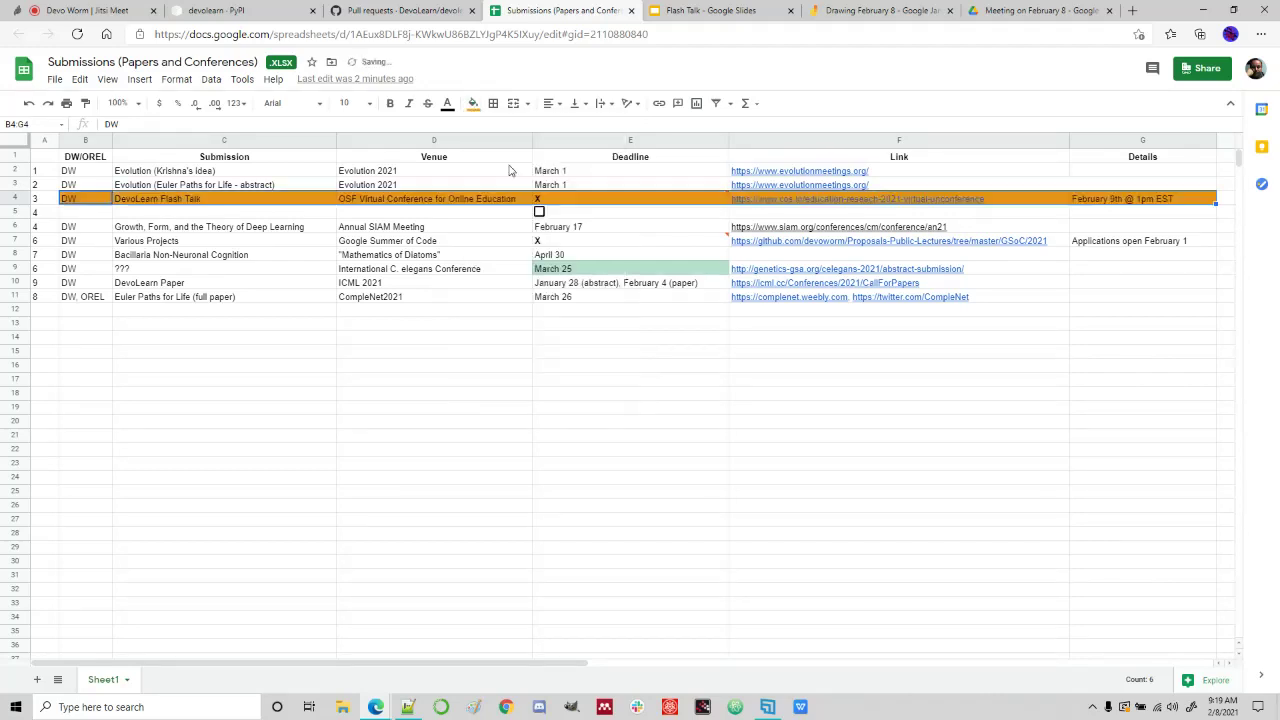
left_click(423, 400)
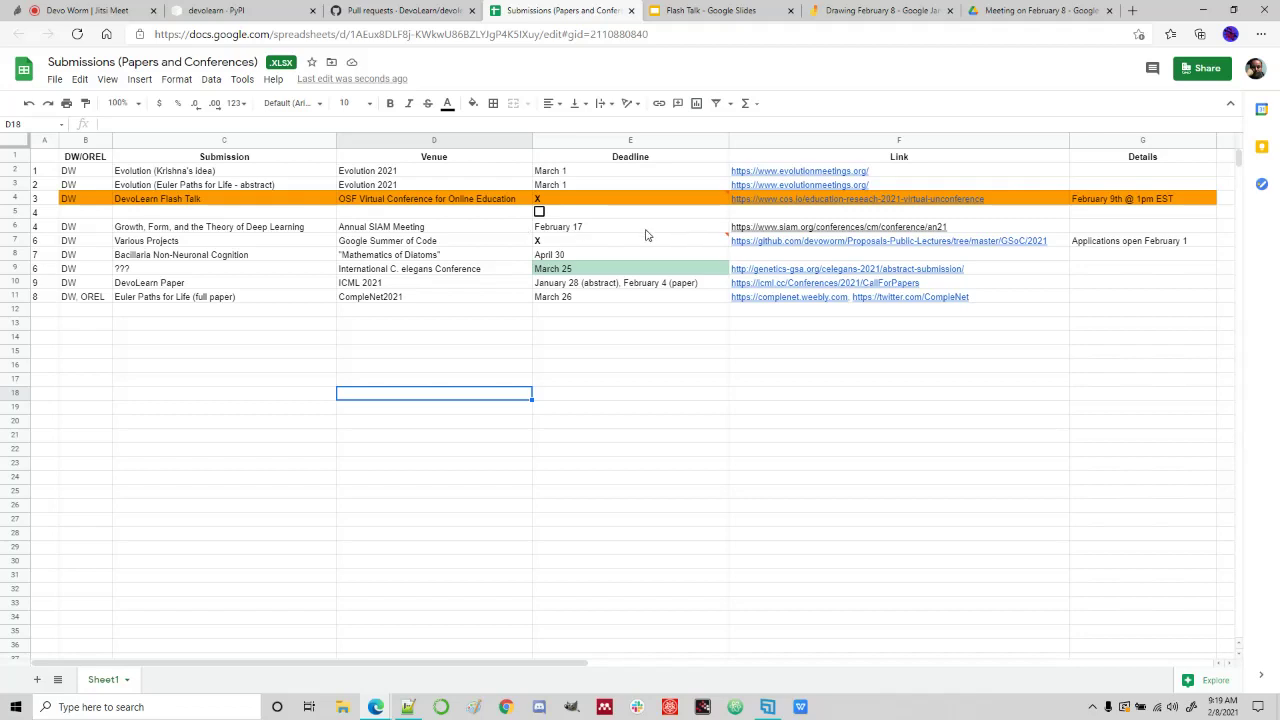
Set the venue and deadline of the "Growth, Form, and the Theory of Deep Learning" entry to "???" and clear its link.
left_click(447, 227)
type("???")
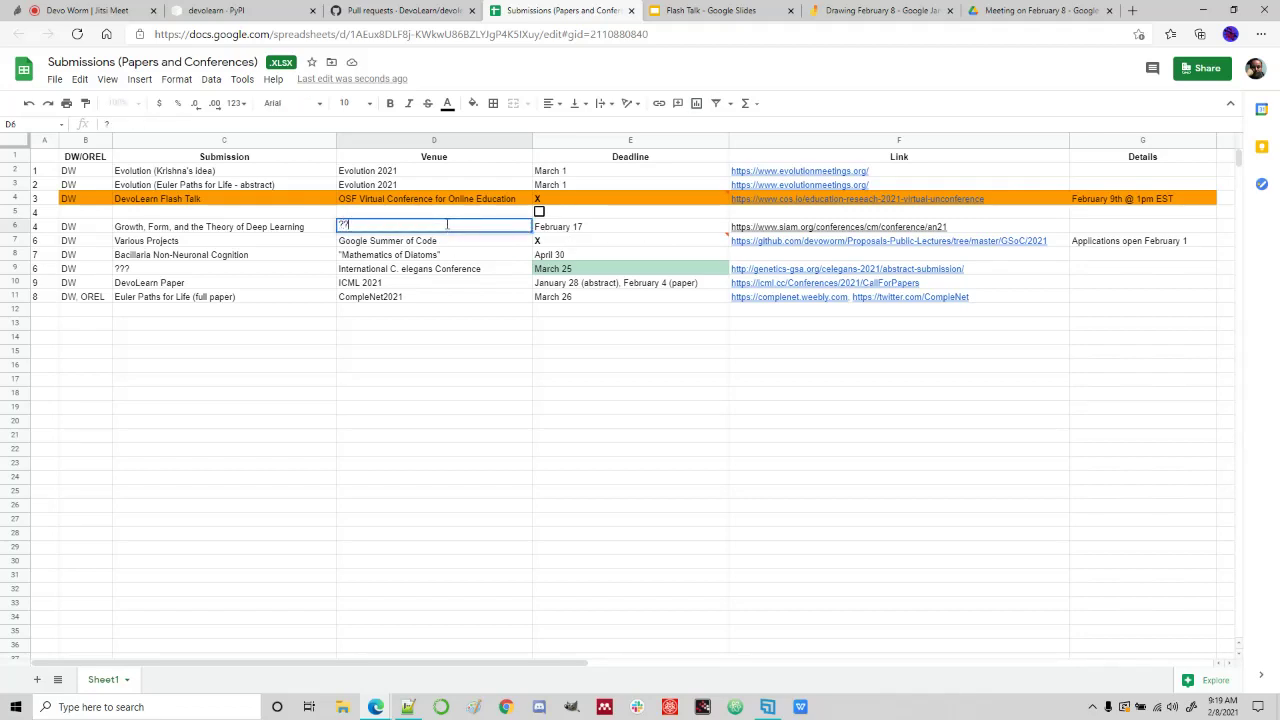
left_click(587, 232)
key("Delete")
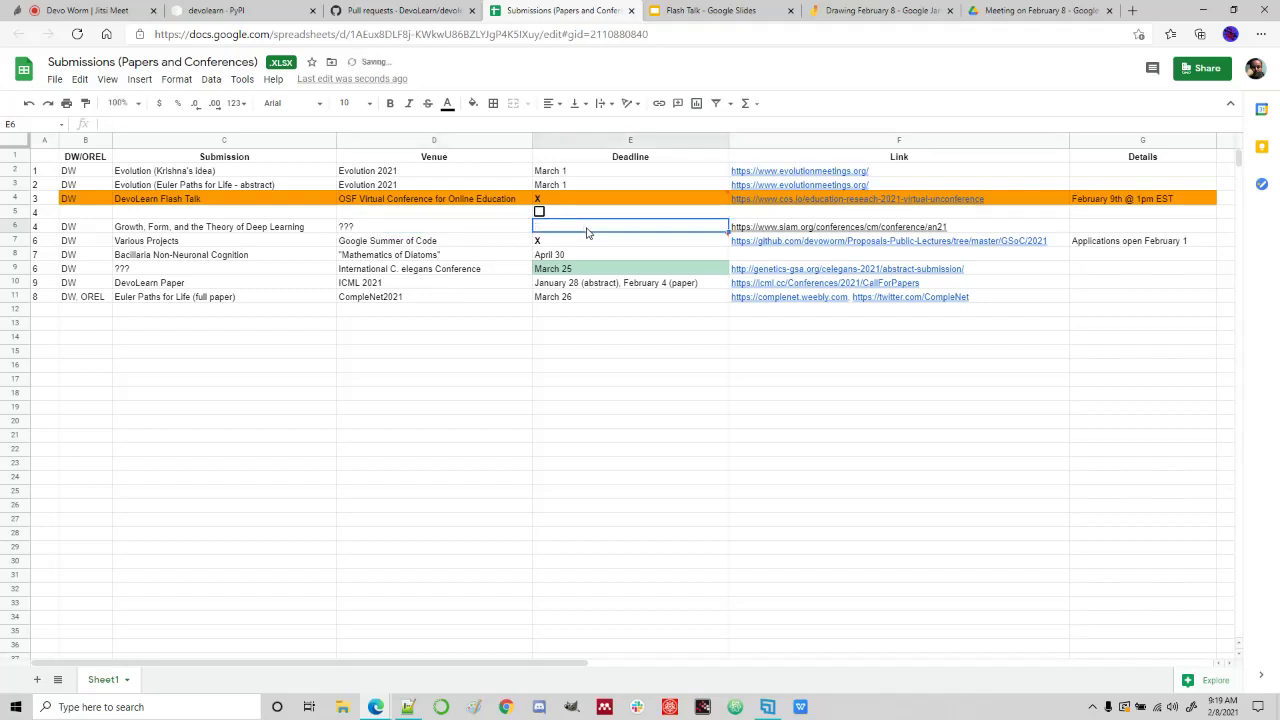
left_click(960, 228)
key("Delete")
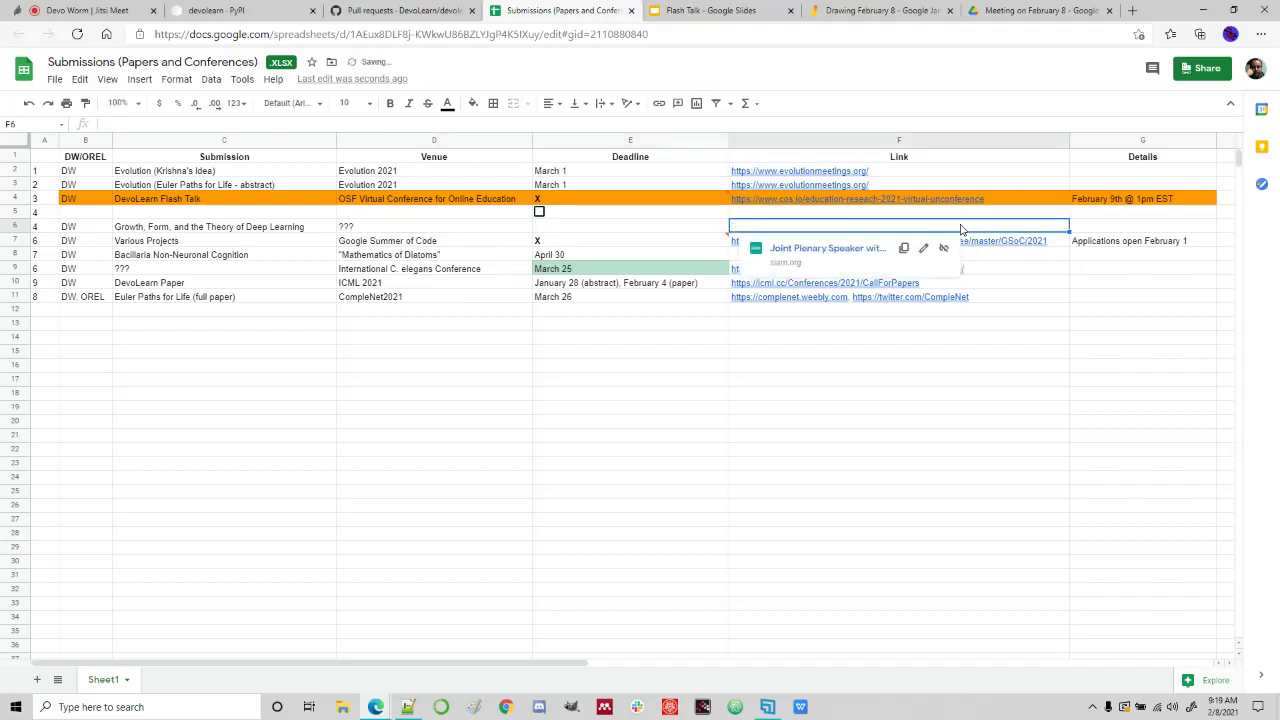
left_click(709, 226)
type("???")
left_click(667, 384)
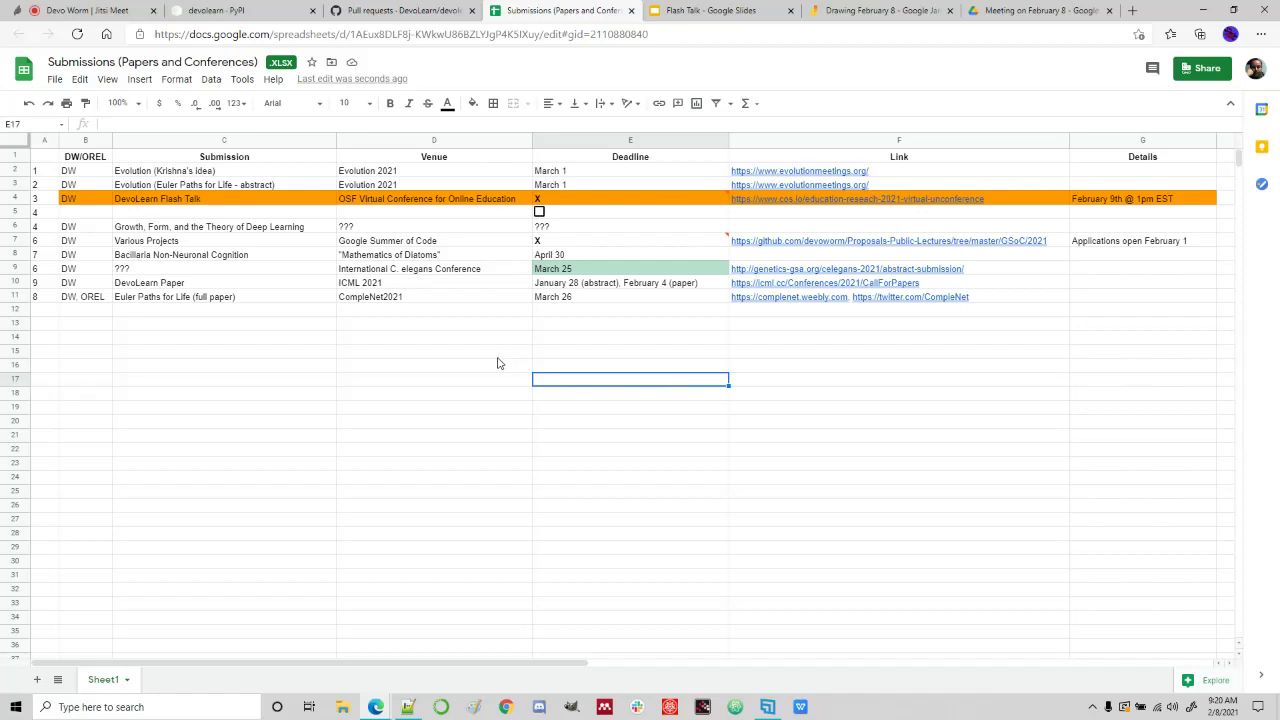
Select the Google Summer of Code row from the DW/OREL column through the Details column.
left_click(244, 230)
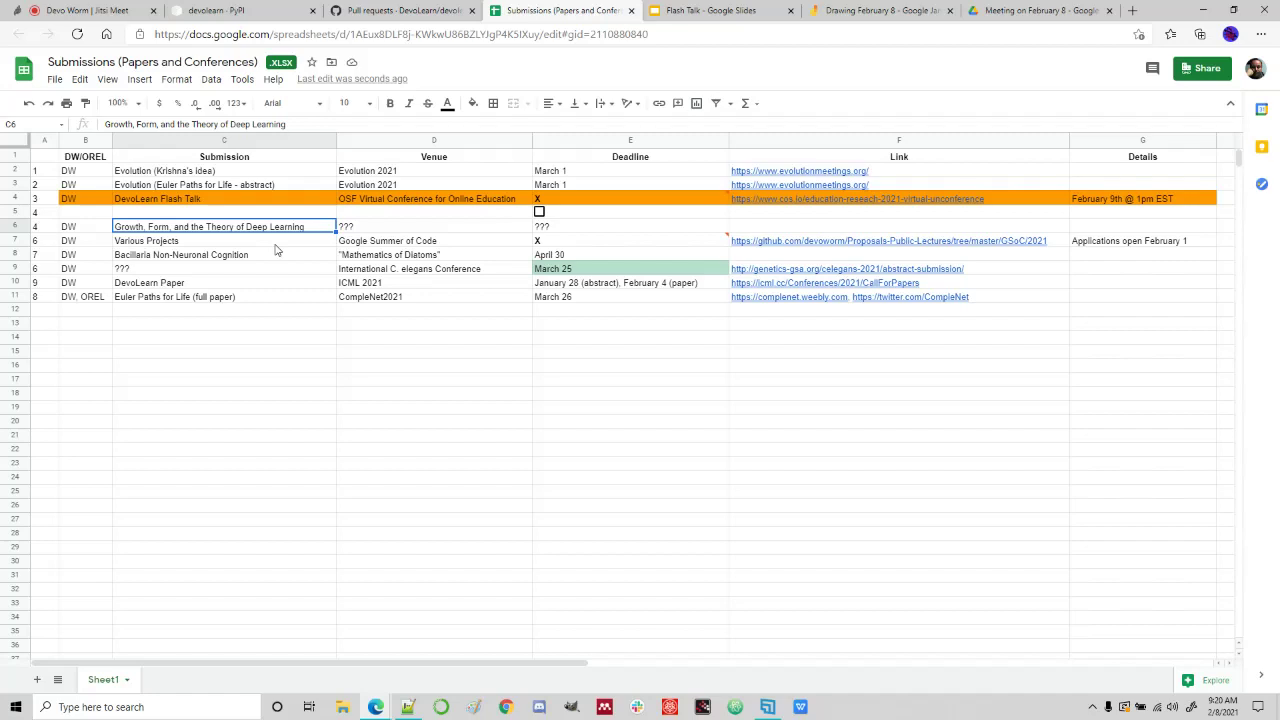
left_click(275, 254)
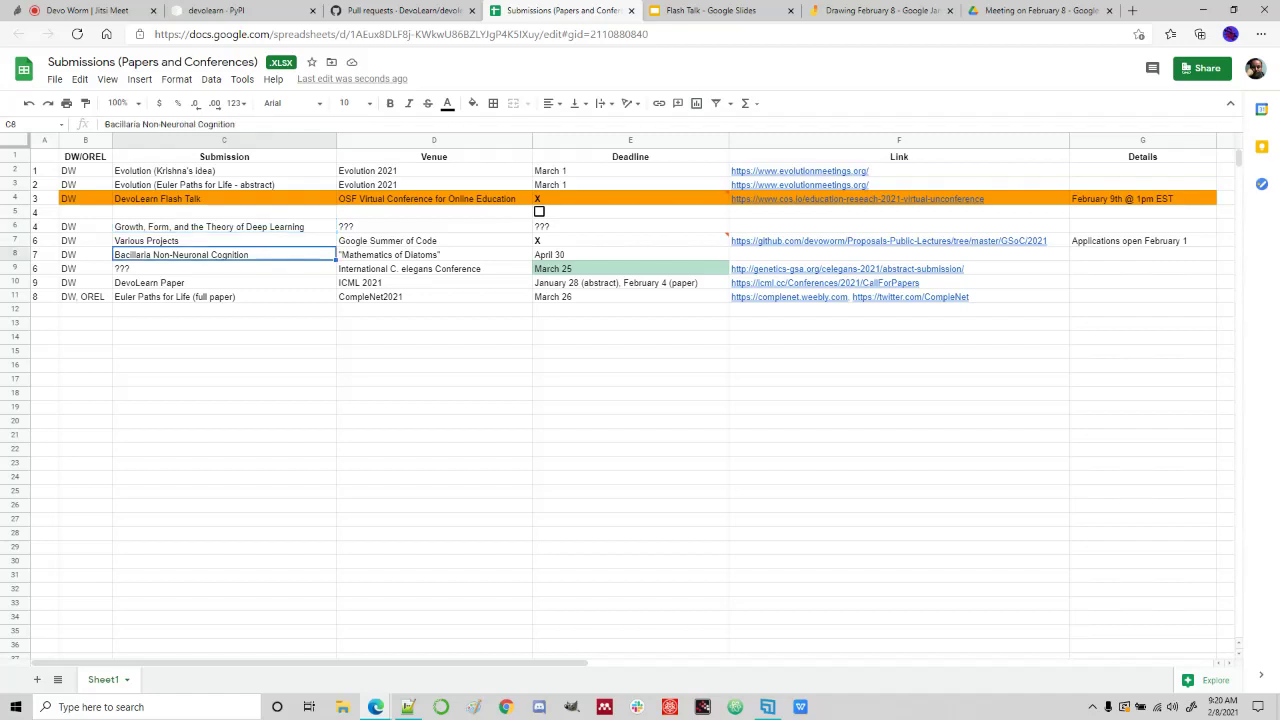
left_click(290, 242)
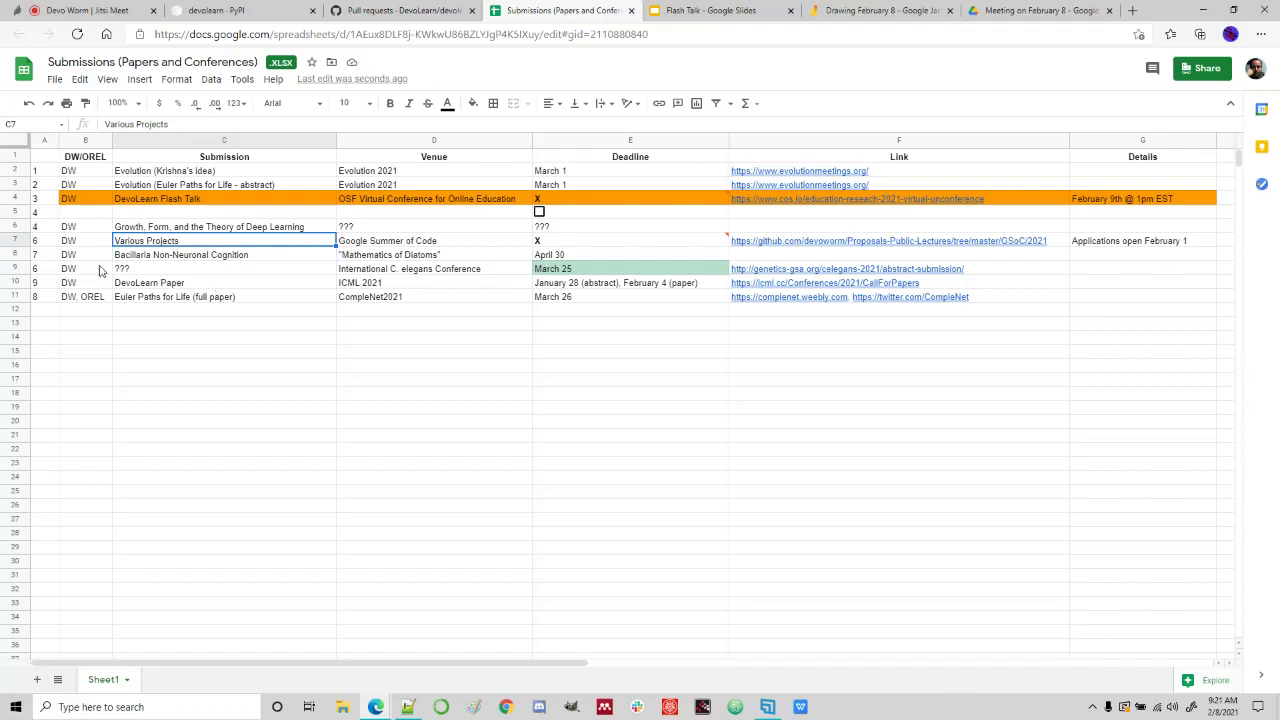
left_click_drag(78, 242, 1105, 250)
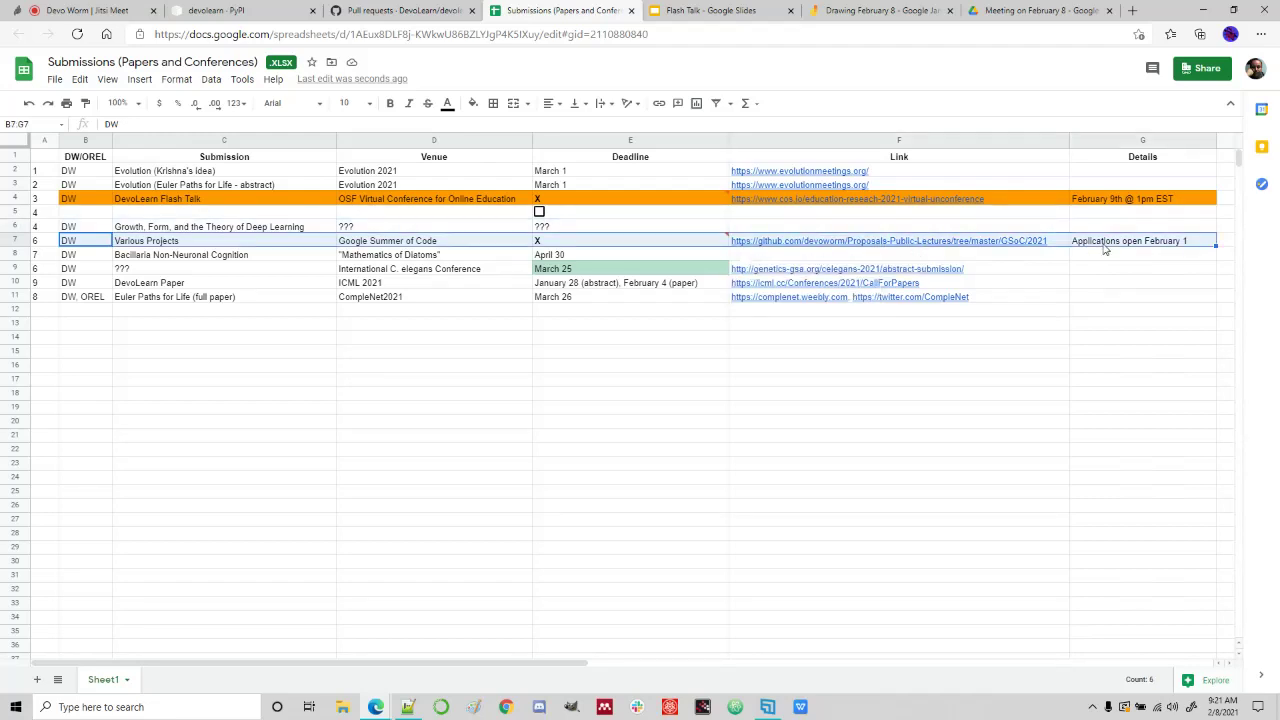
left_click(447, 104)
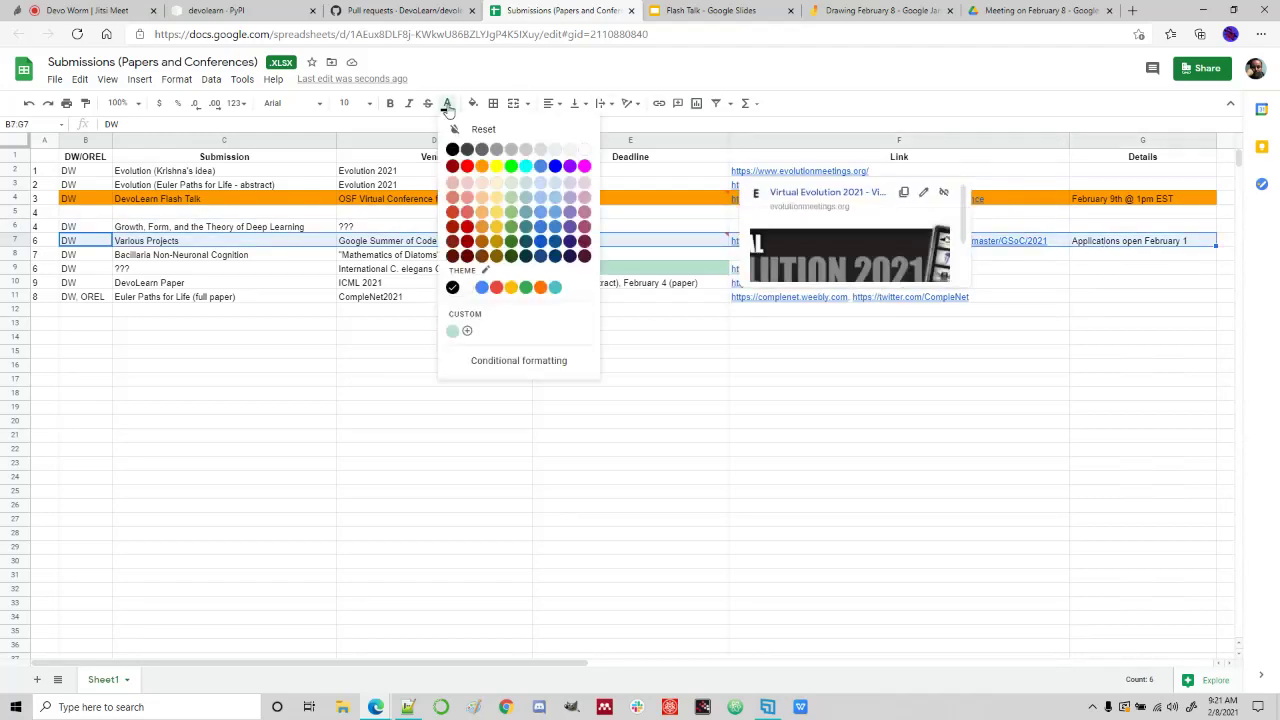
left_click(483, 167)
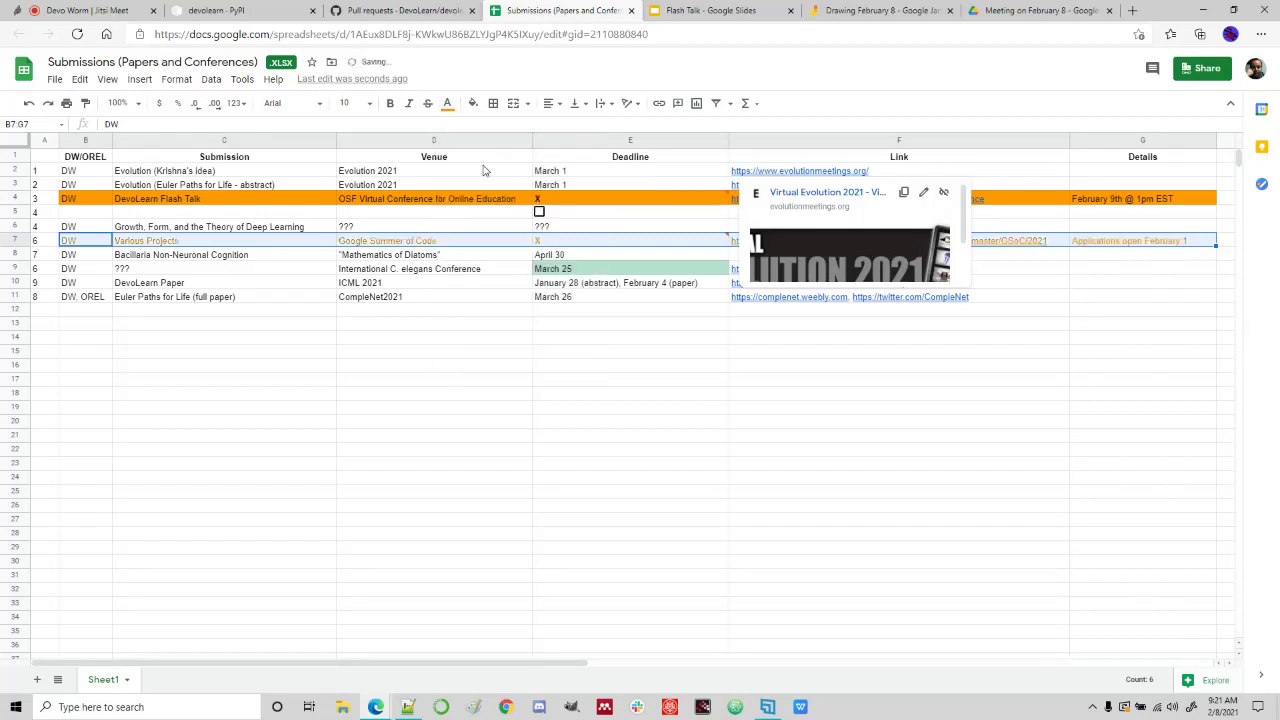
left_click(448, 104)
left_click(452, 129)
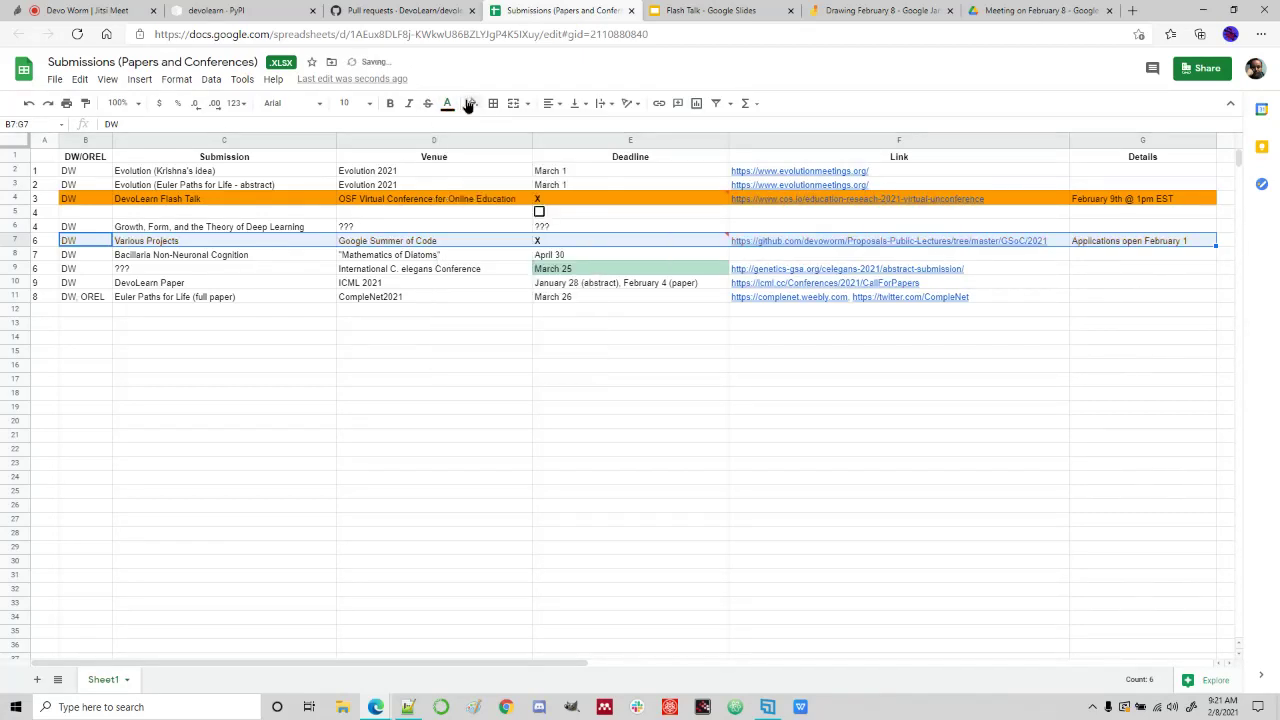
Fill the selected Google Summer of Code row with orange and change its details to "Deadline March 30 (application)".
left_click(469, 104)
left_click(508, 168)
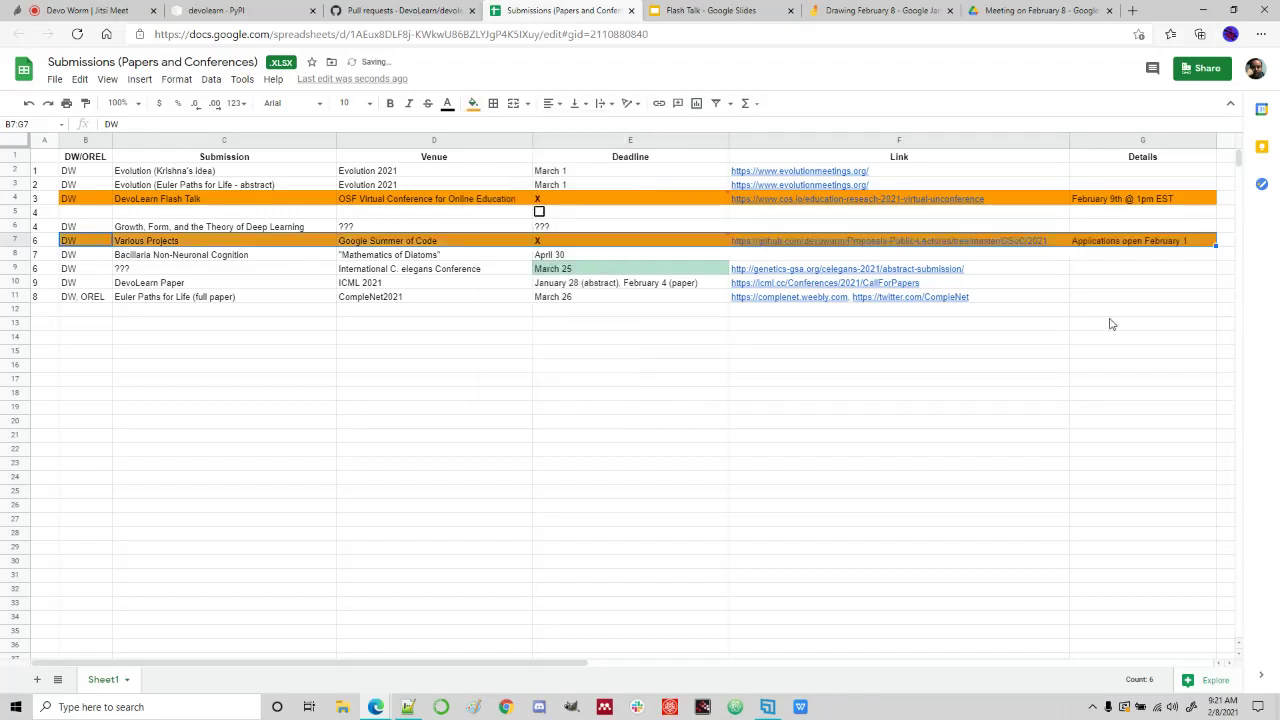
left_click(1109, 243)
key("Delete")
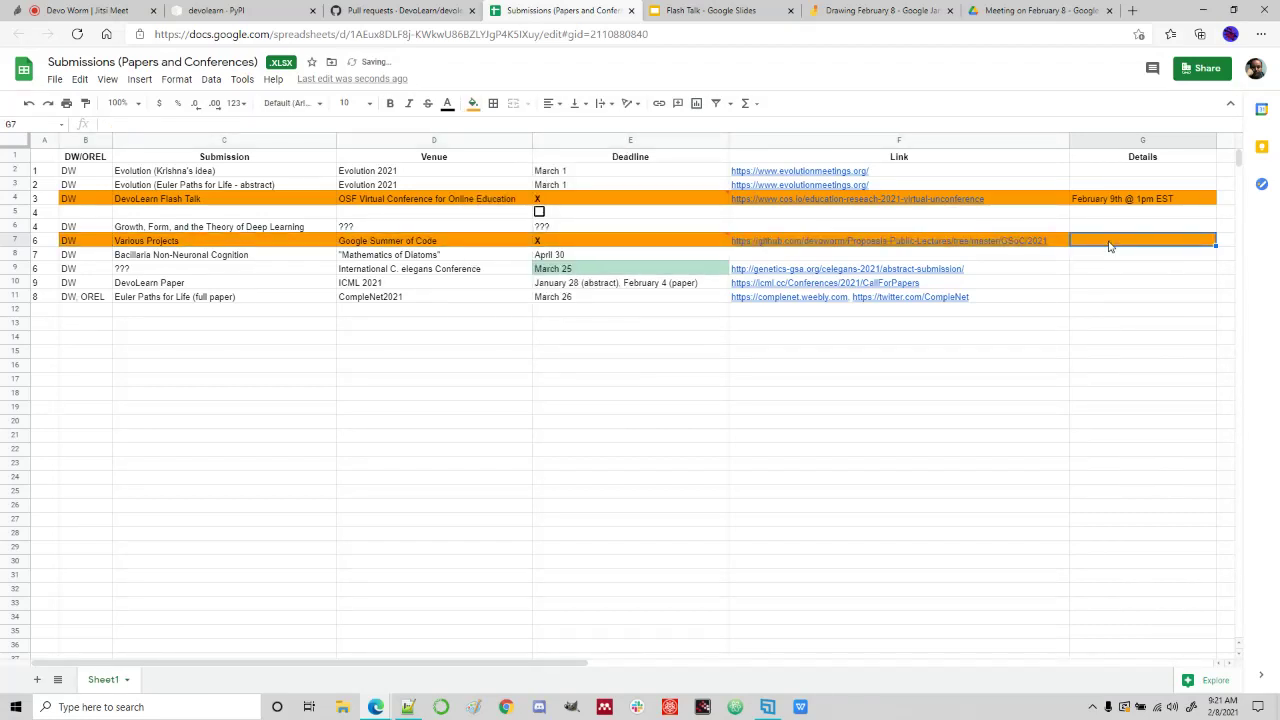
double_click(1109, 242)
type("Deadline")
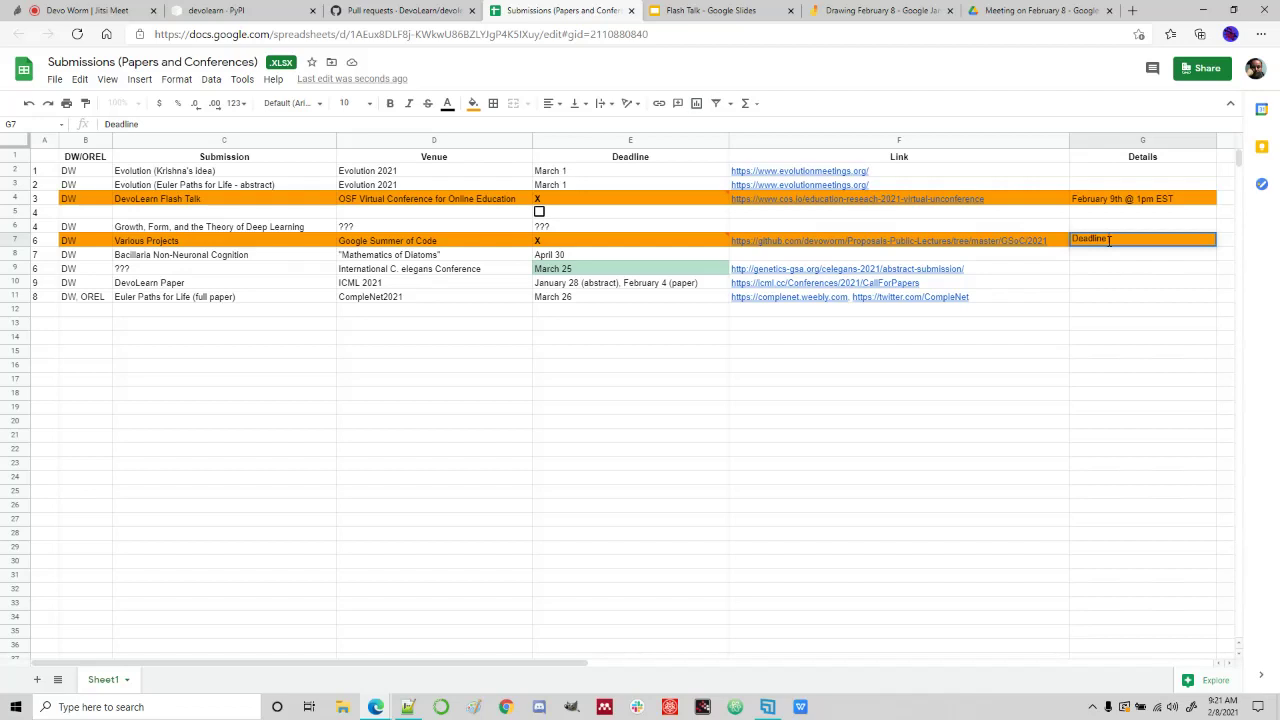
type("March 30 (application)")
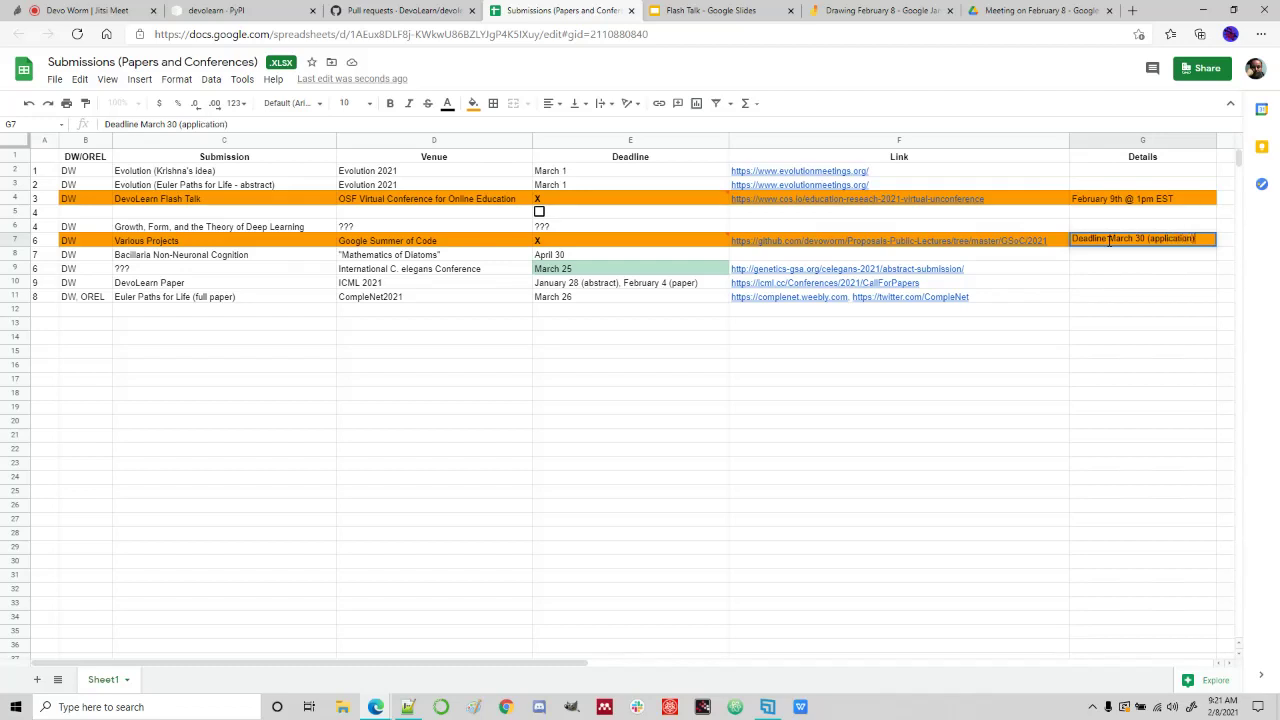
key("Return")
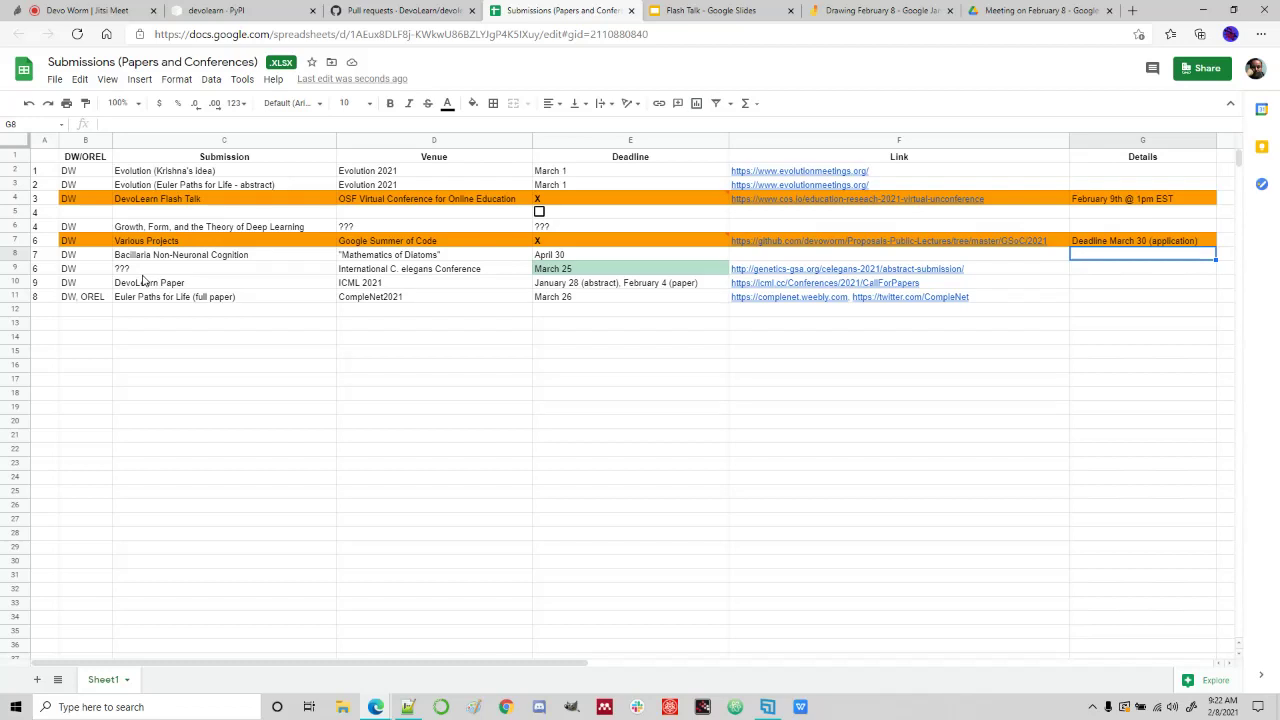
Review the submission, venue and deadline of the Bacillaria Non-Neuronal Cognition entry, checking the Jitsi meeting in between.
left_click(91, 257)
left_click(146, 257)
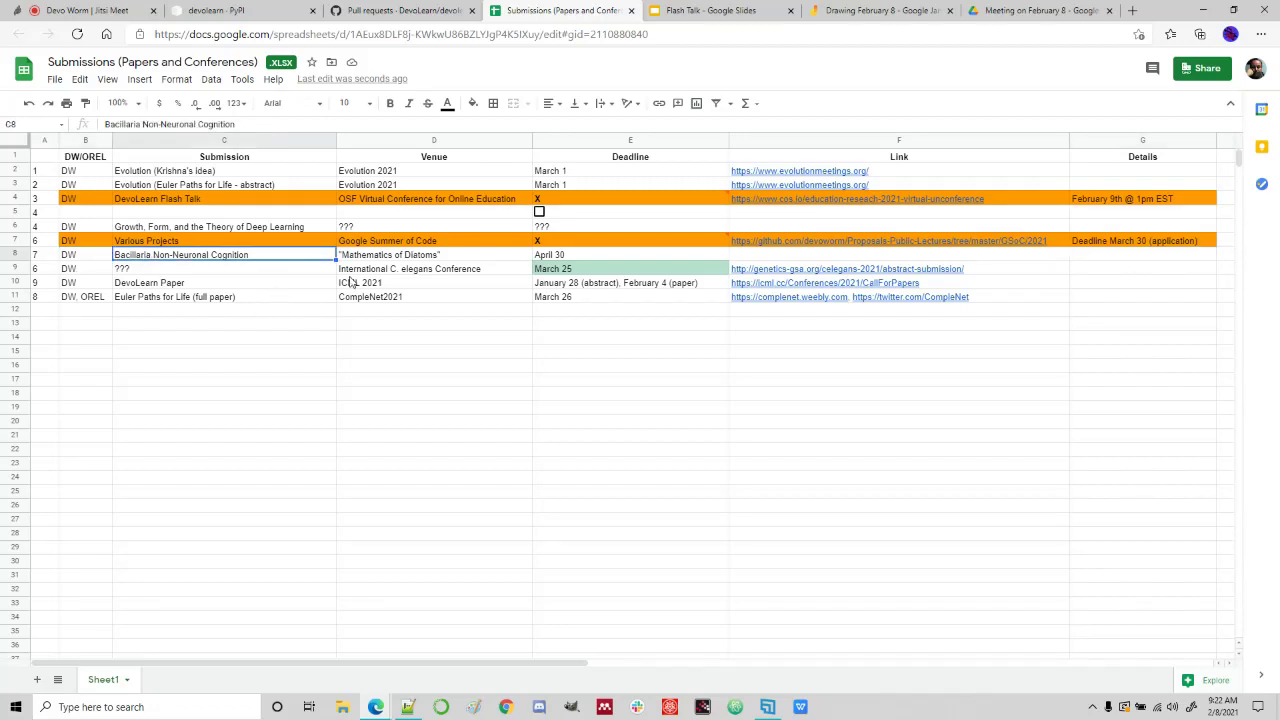
left_click(380, 257)
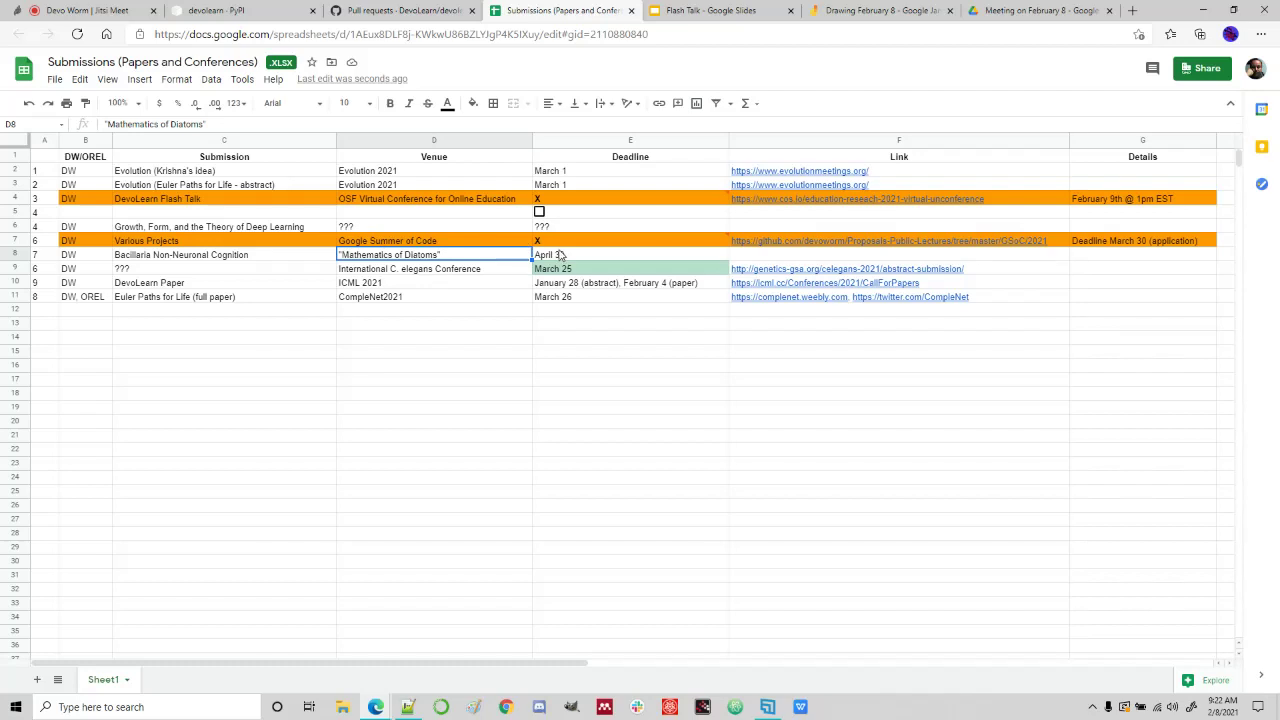
left_click(560, 255)
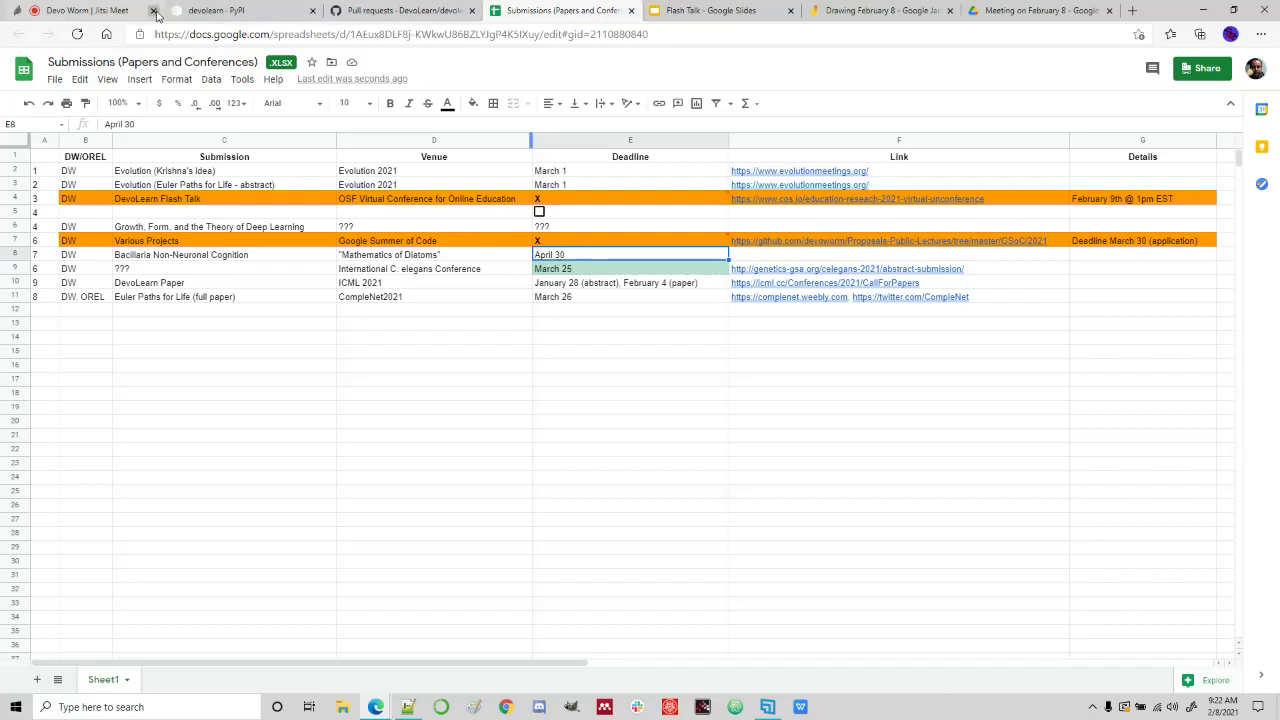
left_click(122, 9)
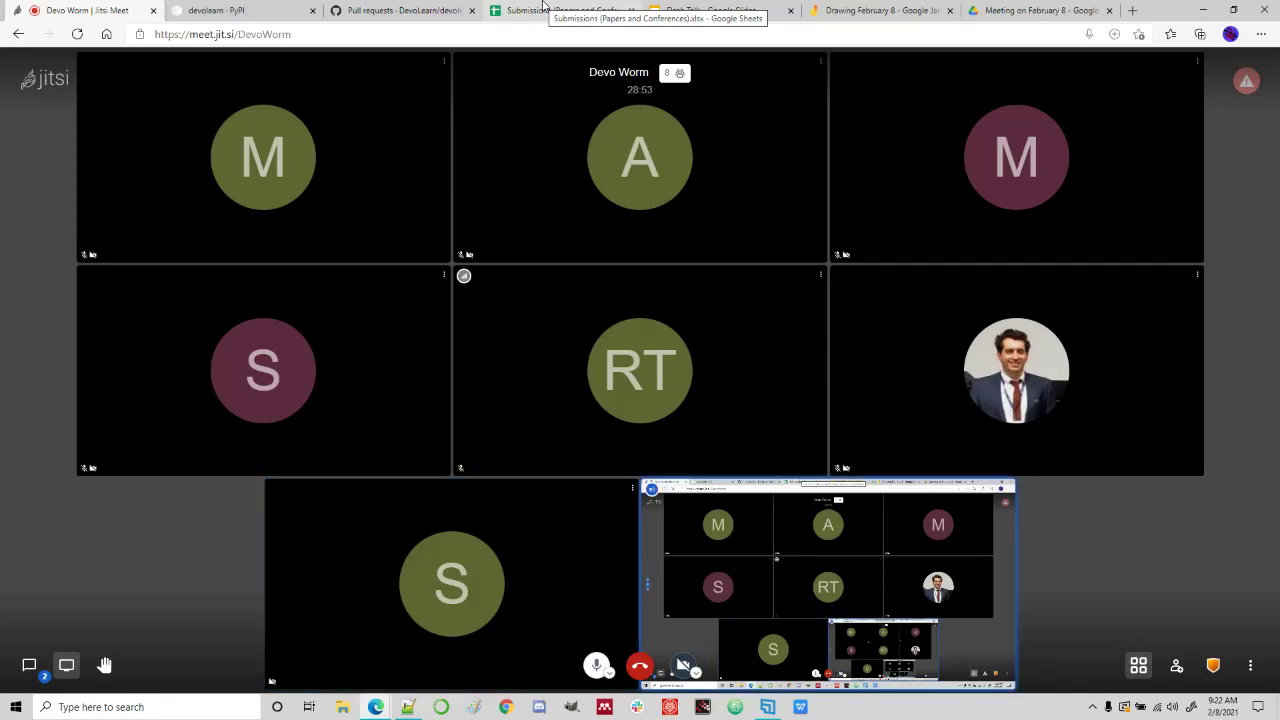
left_click(543, 8)
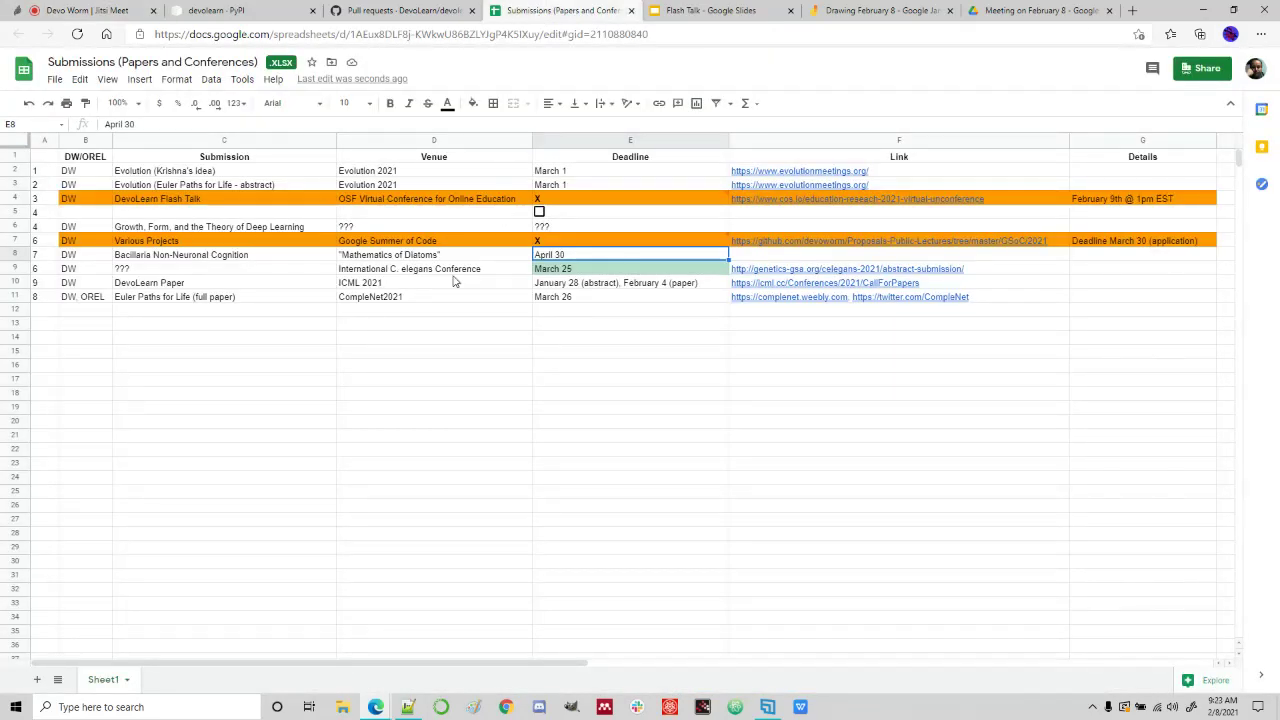
left_click(406, 262)
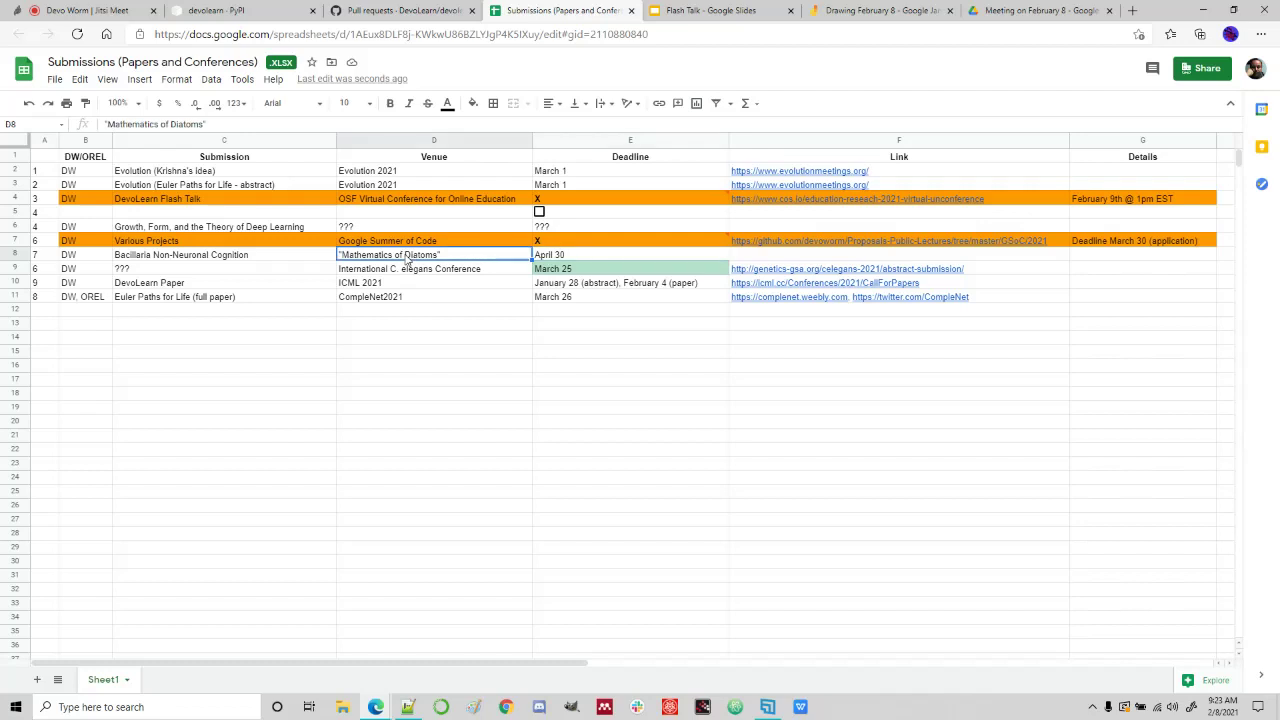
left_click(313, 258)
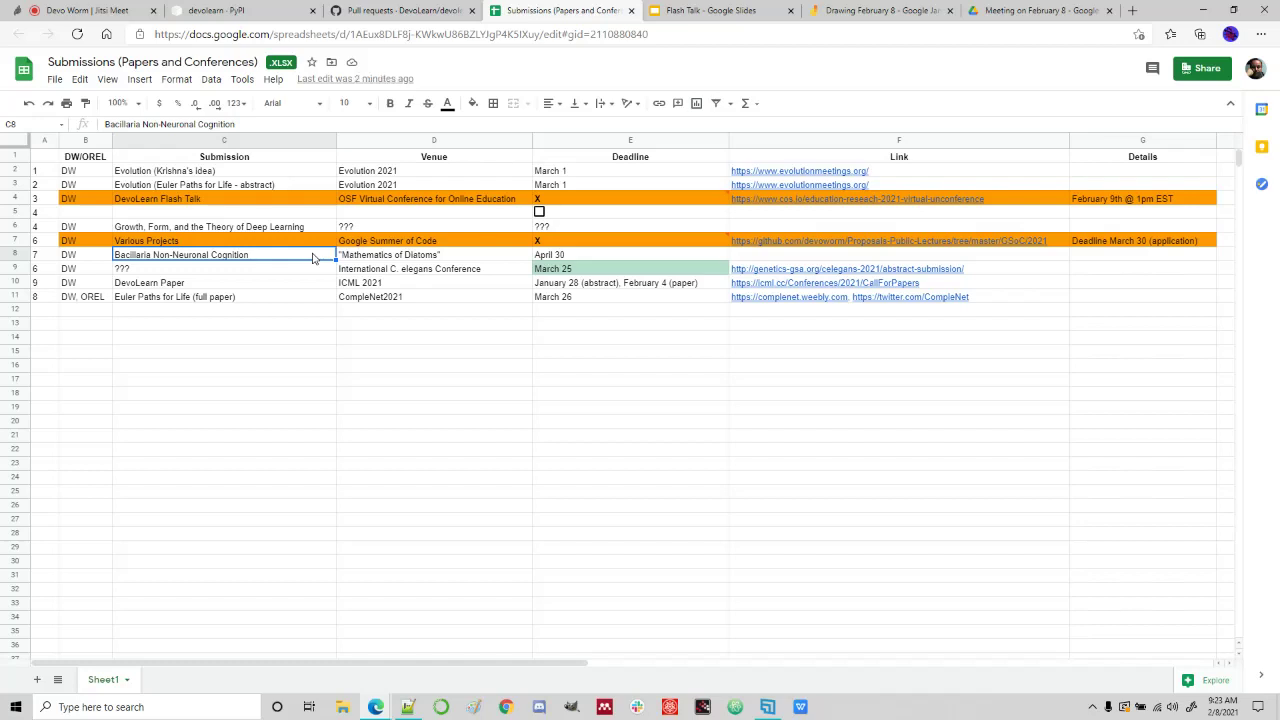
left_click(436, 259)
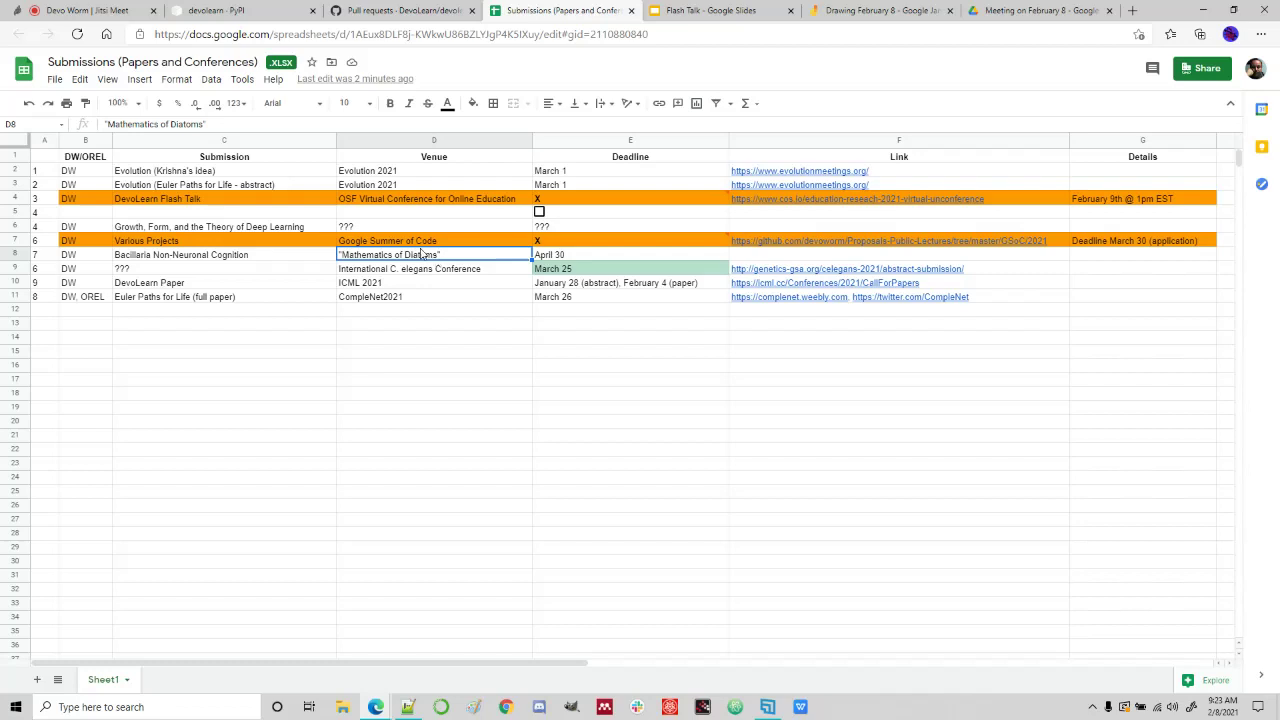
left_click(303, 257)
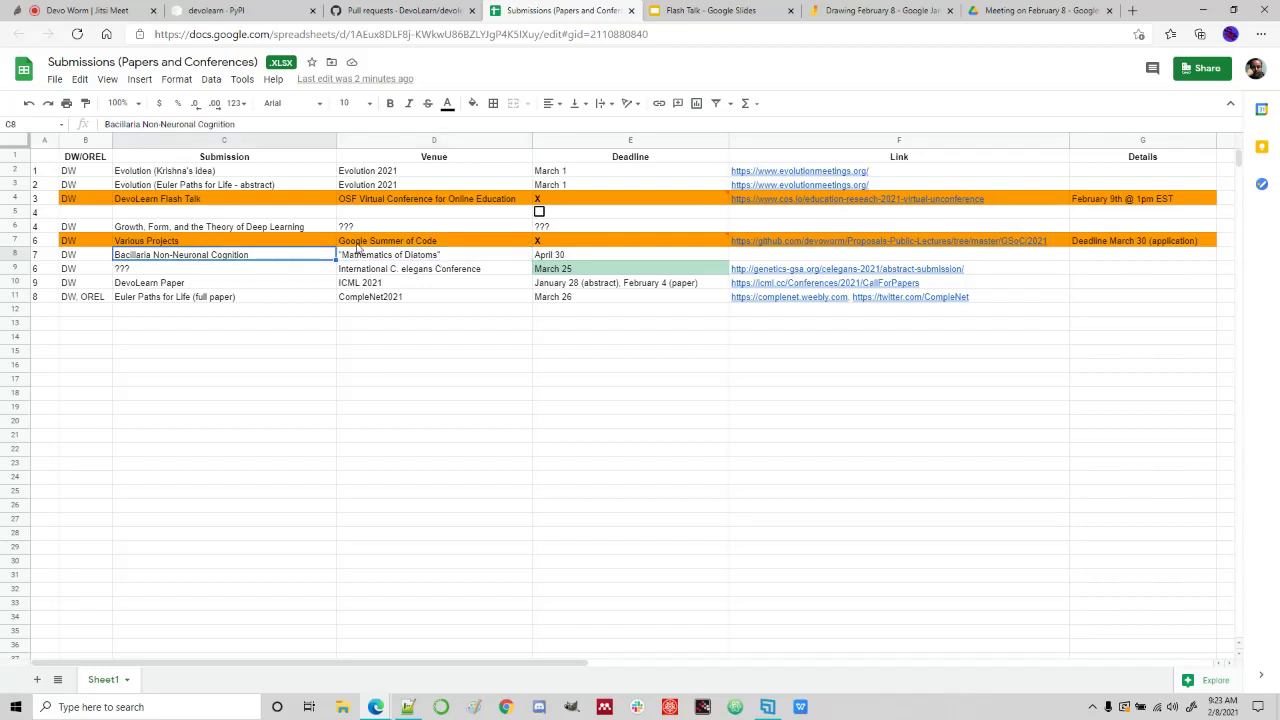
left_click(553, 258)
left_click(484, 256)
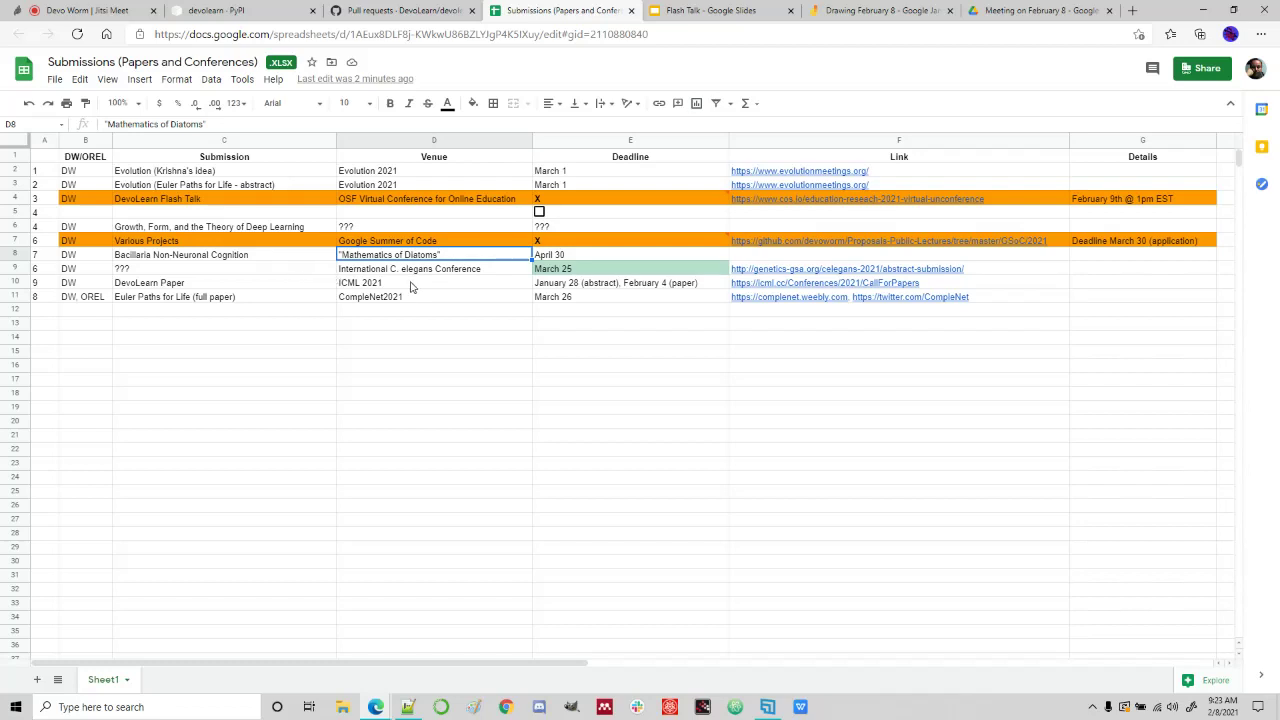
Check the International C. elegans Conference entry's deadline and open the abstract submission page from its link.
left_click(494, 272)
left_click(567, 270)
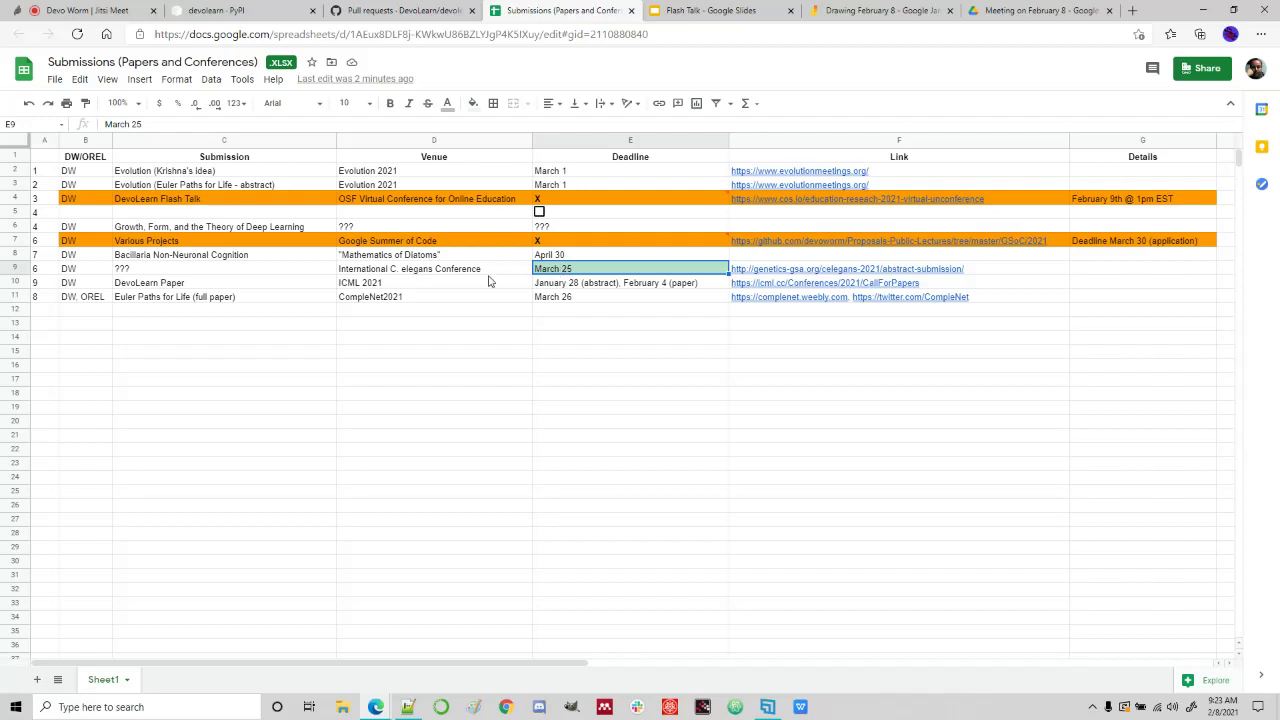
mouse_move(770, 276)
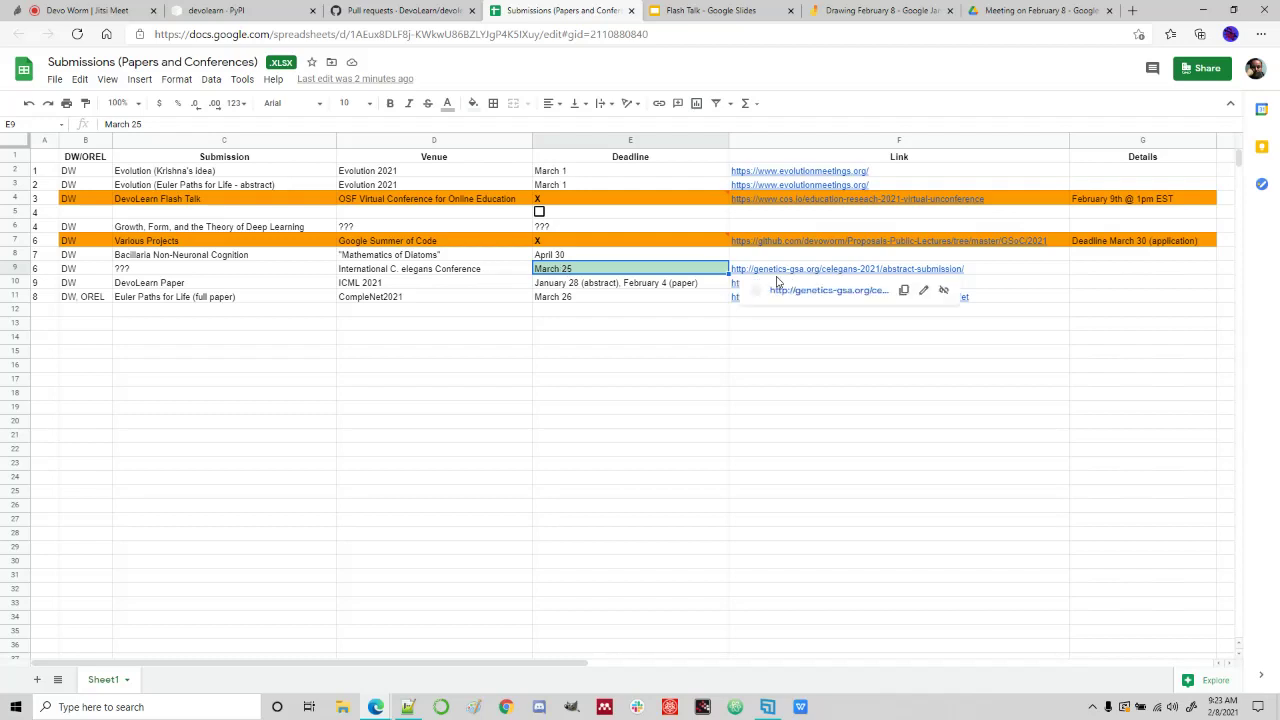
left_click(794, 291)
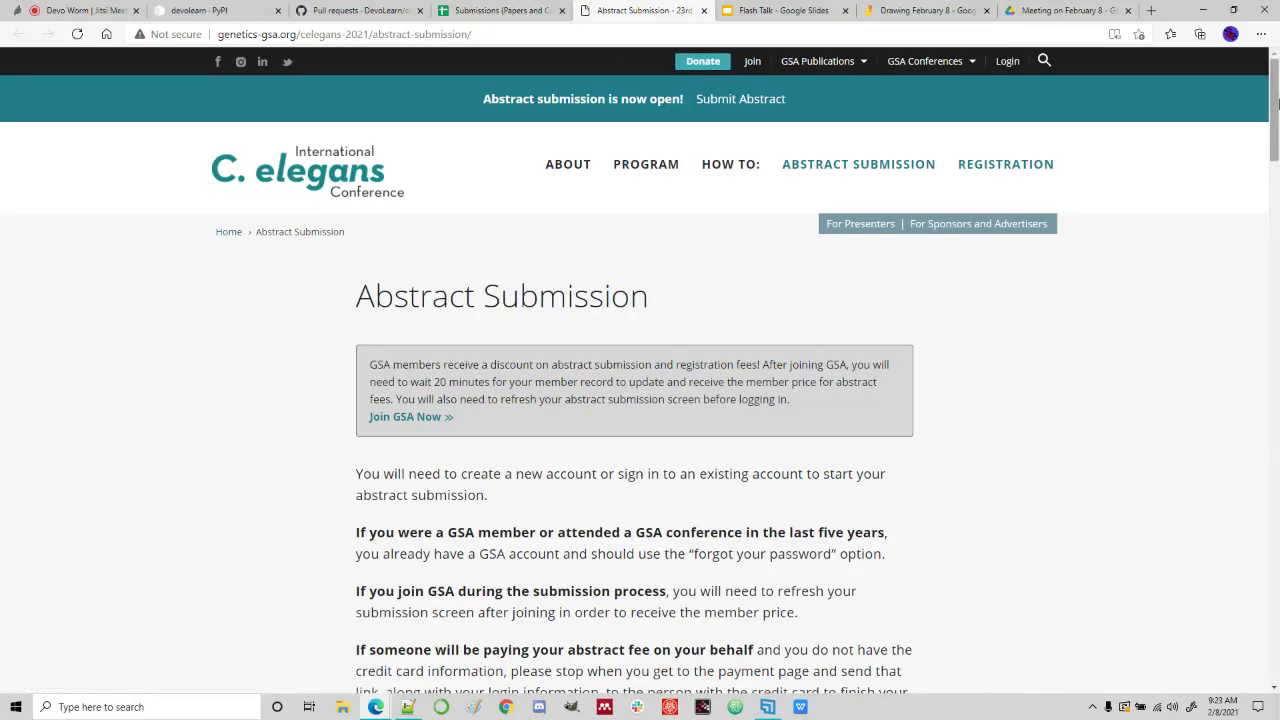
Examine the C. elegans Conference abstract submission page for its checklist, deadline, submission rules and FAQs.
scroll(1275, 100, "down", 1)
scroll(1276, 95, "up", 1)
left_click_drag(1277, 90, 1268, 163)
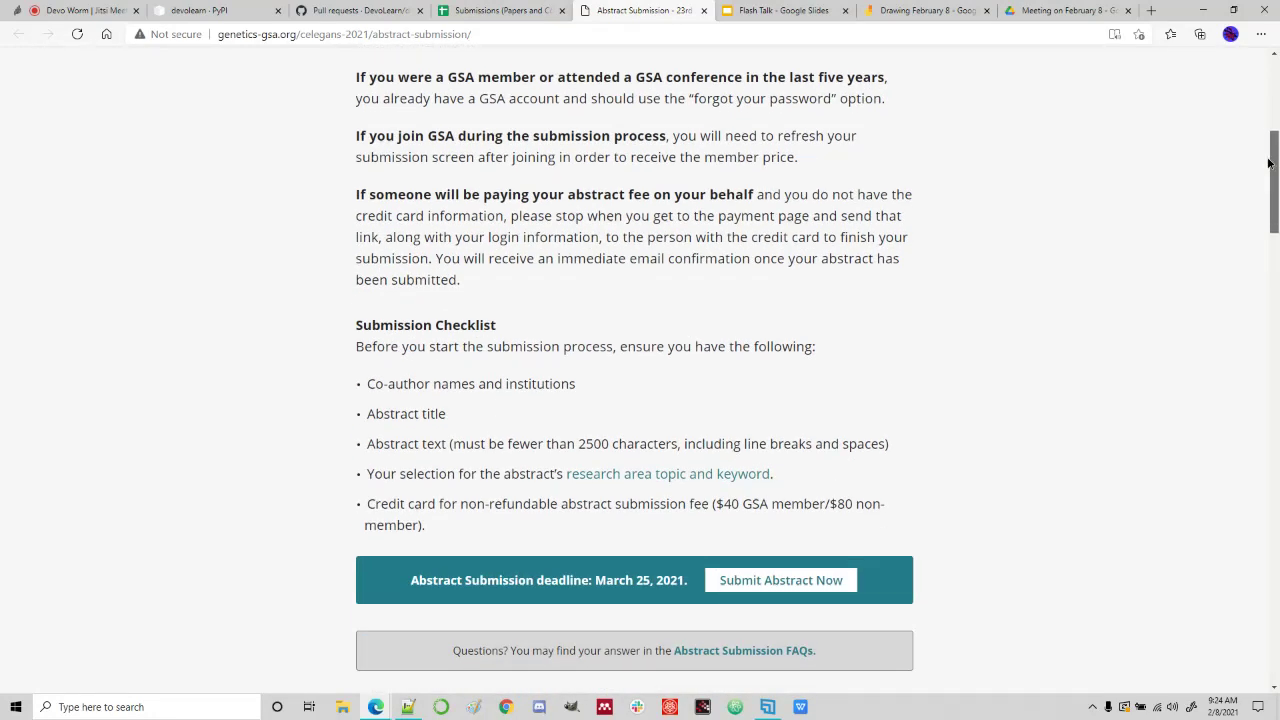
left_click_drag(1268, 163, 1251, 345)
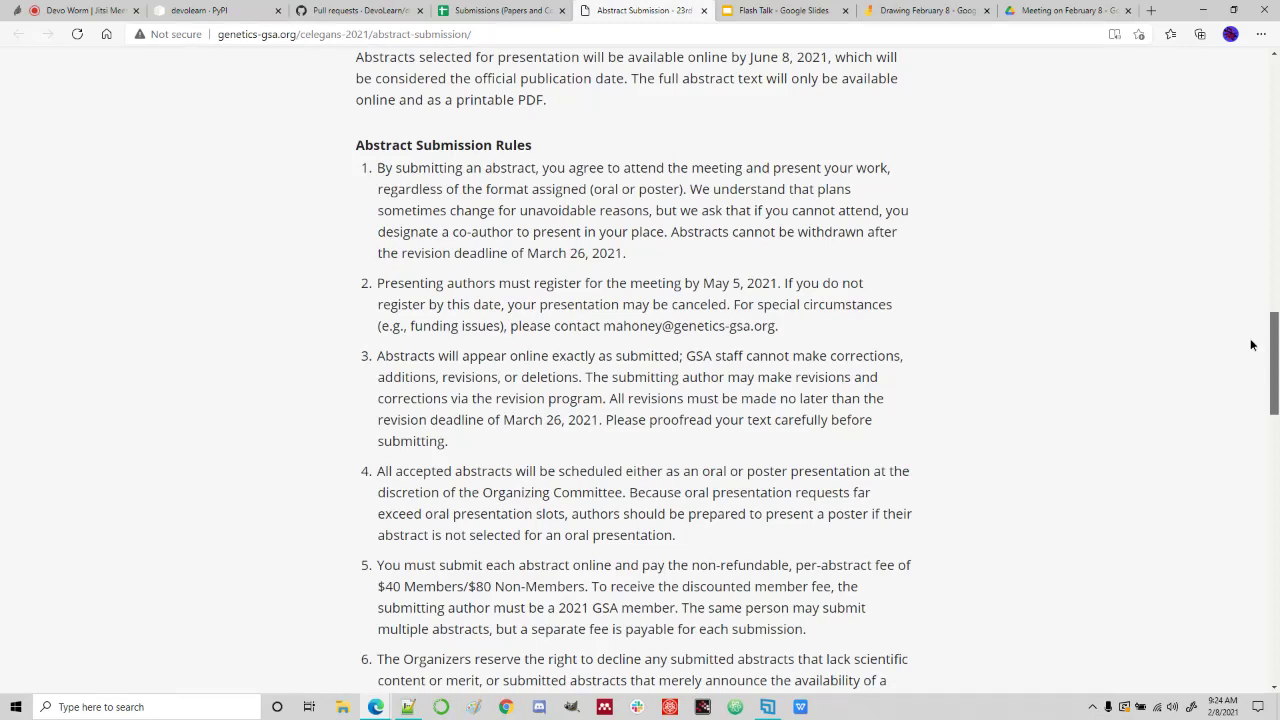
left_click_drag(1251, 345, 1249, 352)
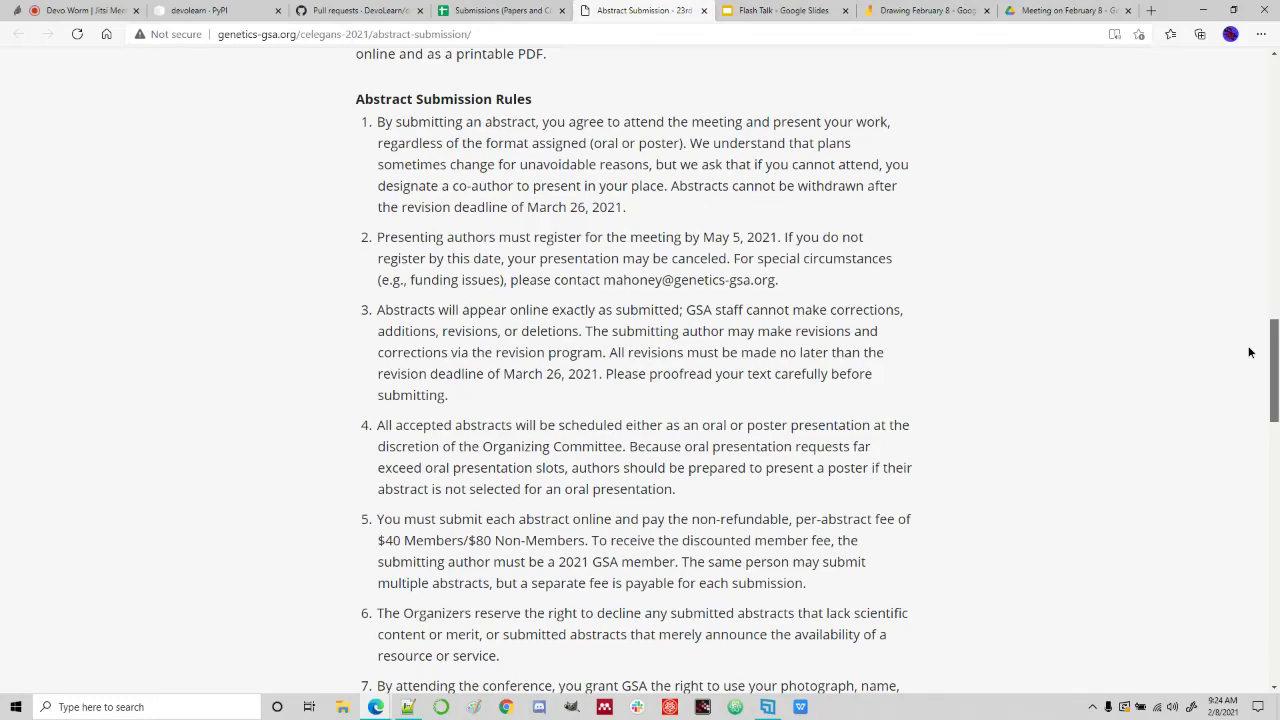
left_click_drag(1249, 352, 1244, 451)
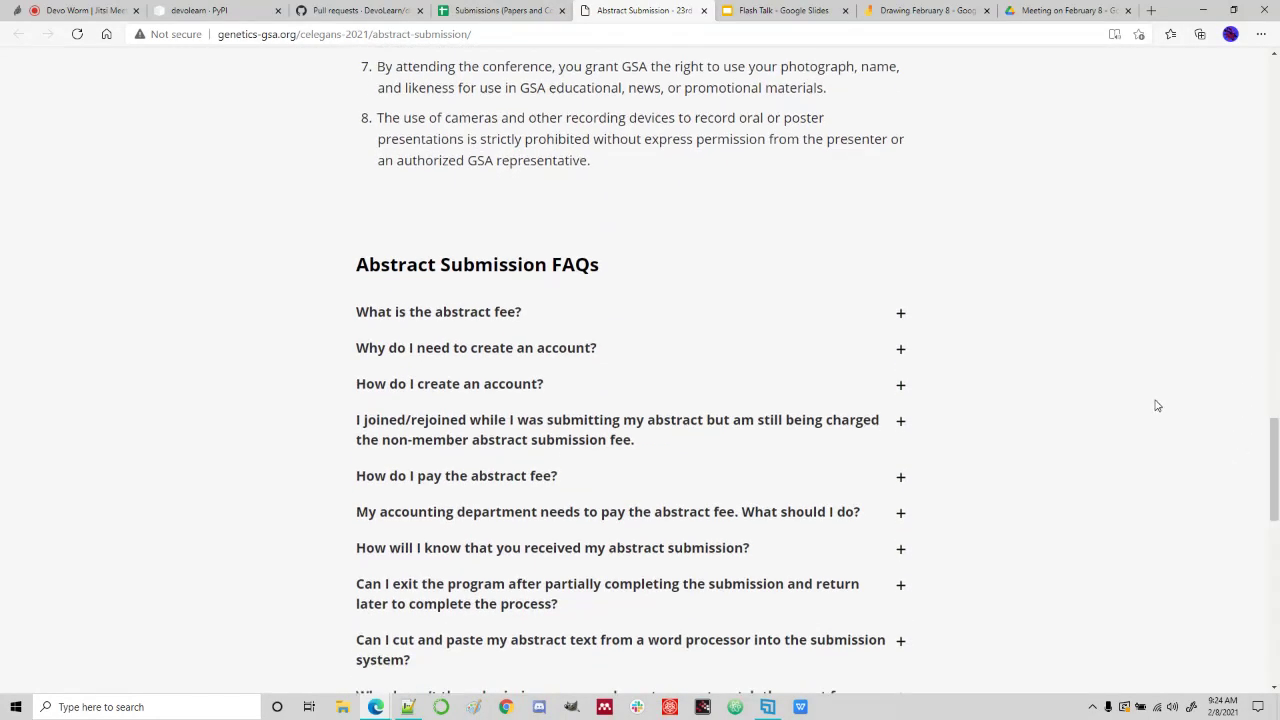
right_click(897, 317)
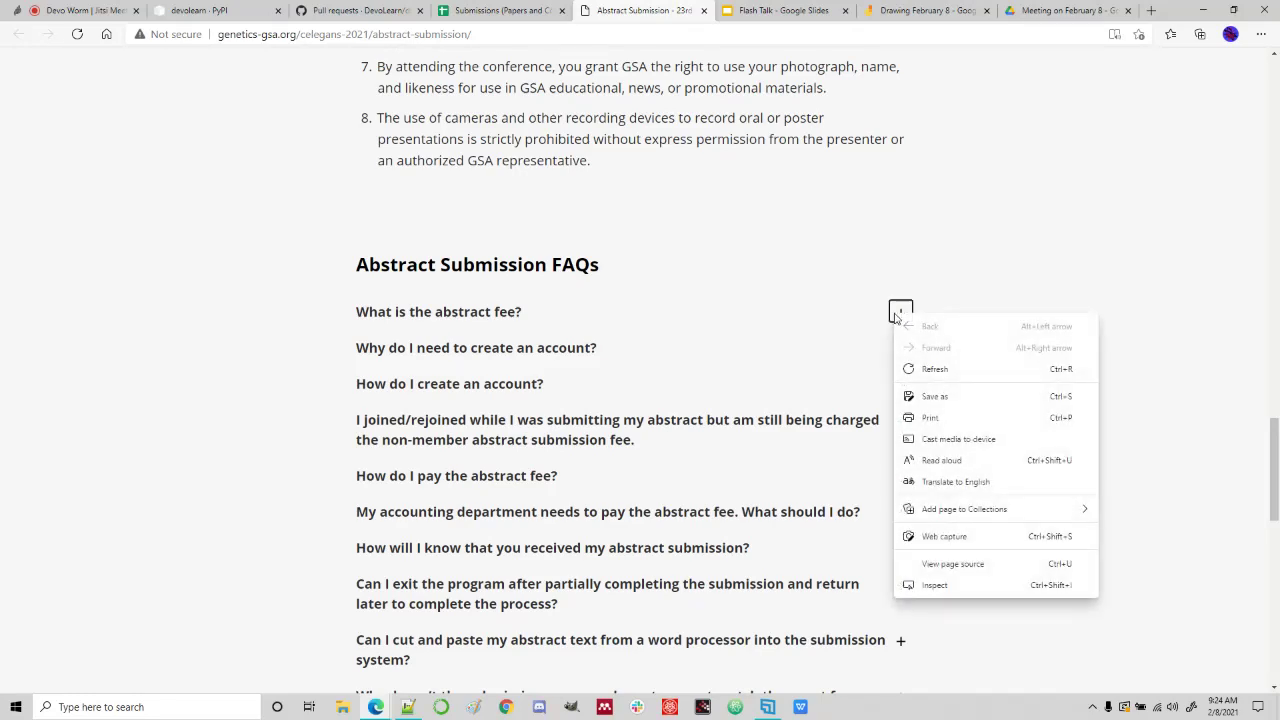
left_click(986, 247)
left_click_drag(1275, 487, 1275, 118)
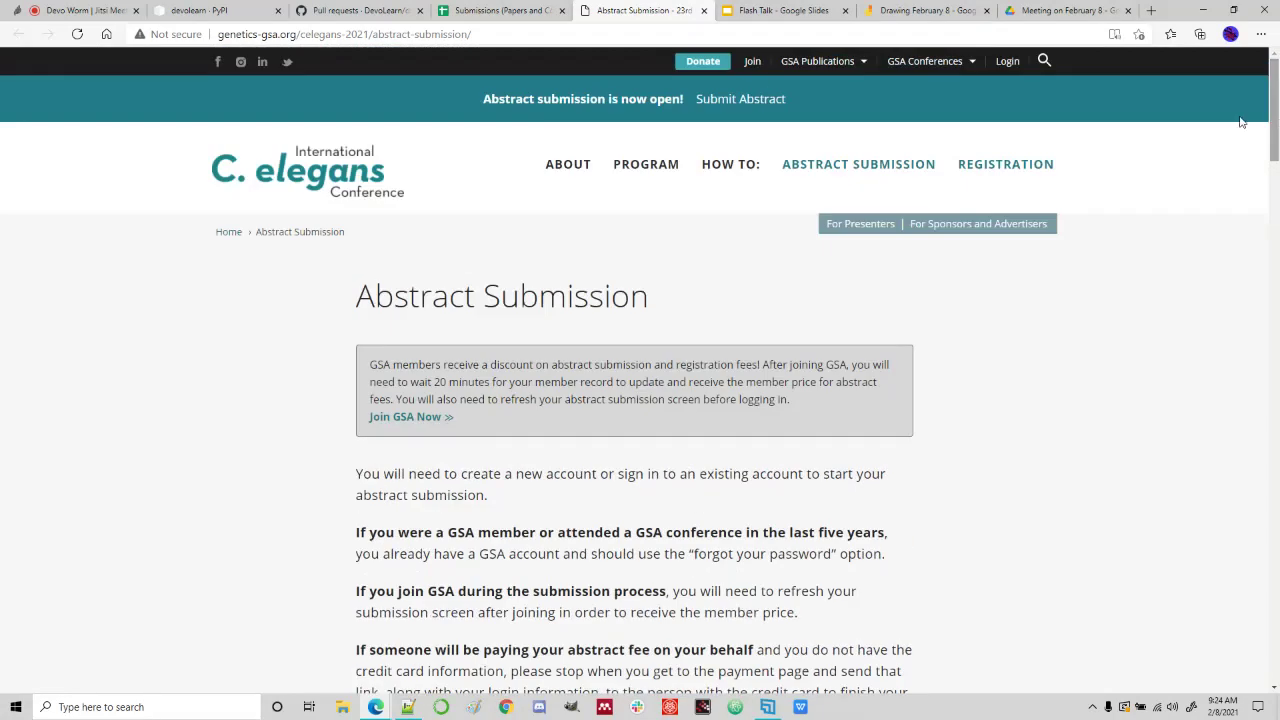
mouse_move(617, 261)
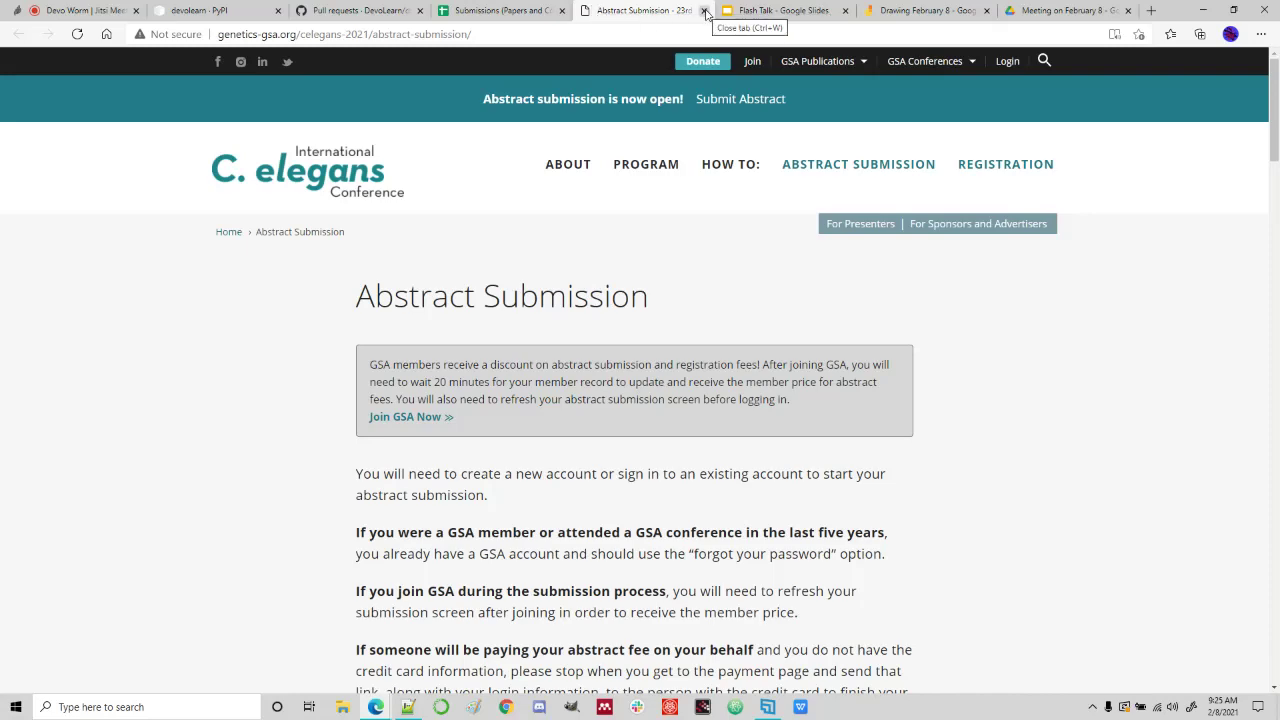
mouse_move(1274, 121)
left_mouse_down()
mouse_move(1250, 520)
mouse_move(1268, 113)
left_mouse_up()
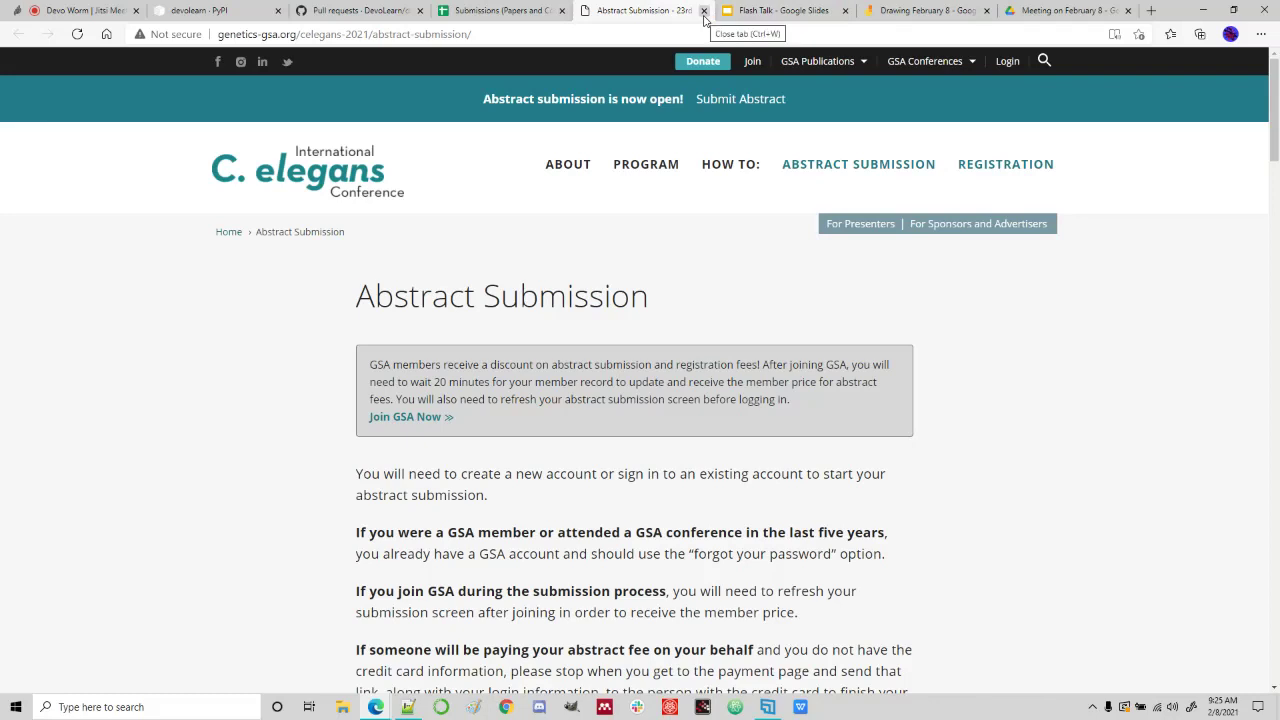
In the Submissions spreadsheet, clear the venue, deadline and link of the DevoLearn Paper entry.
left_click(518, 12)
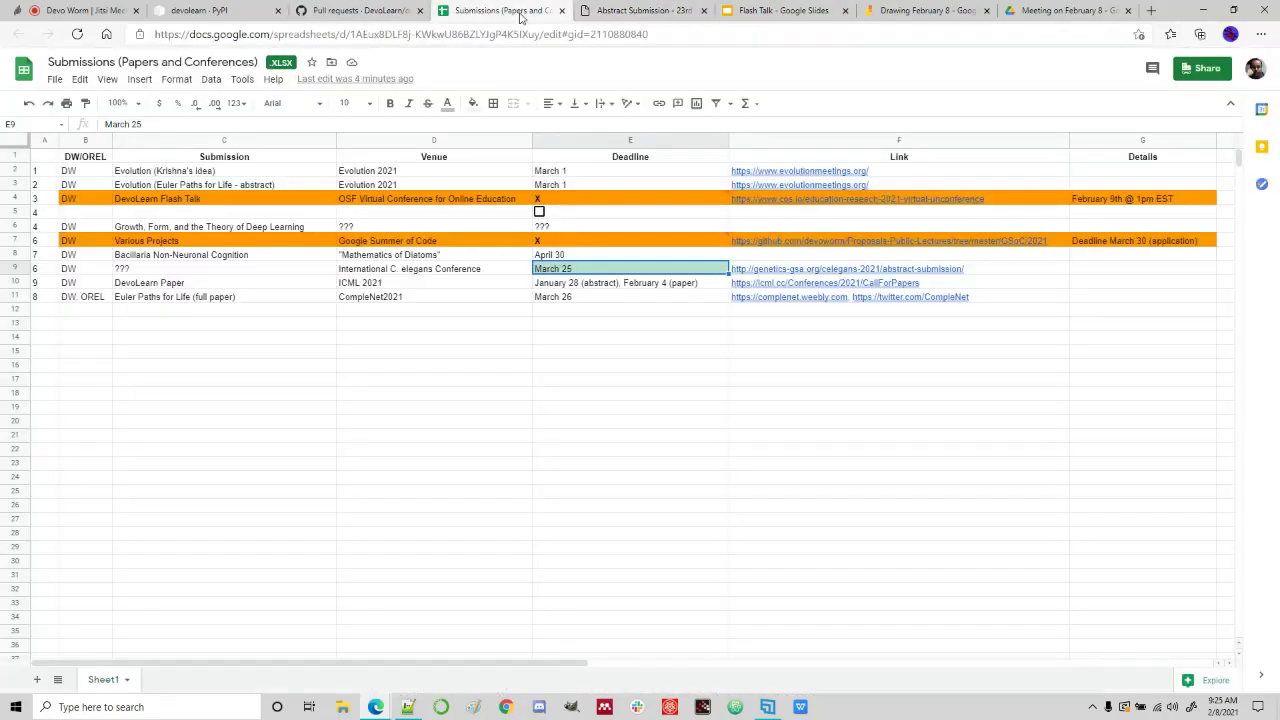
left_click(252, 287)
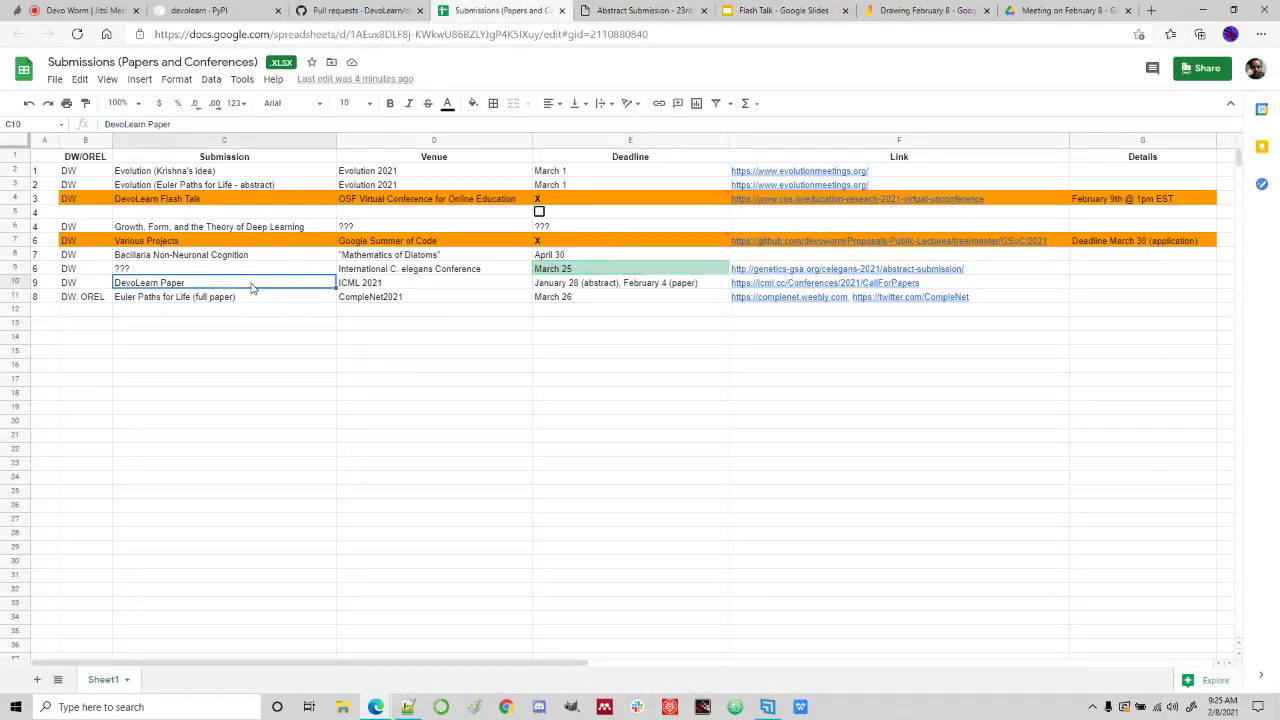
left_click(453, 288)
key("Delete")
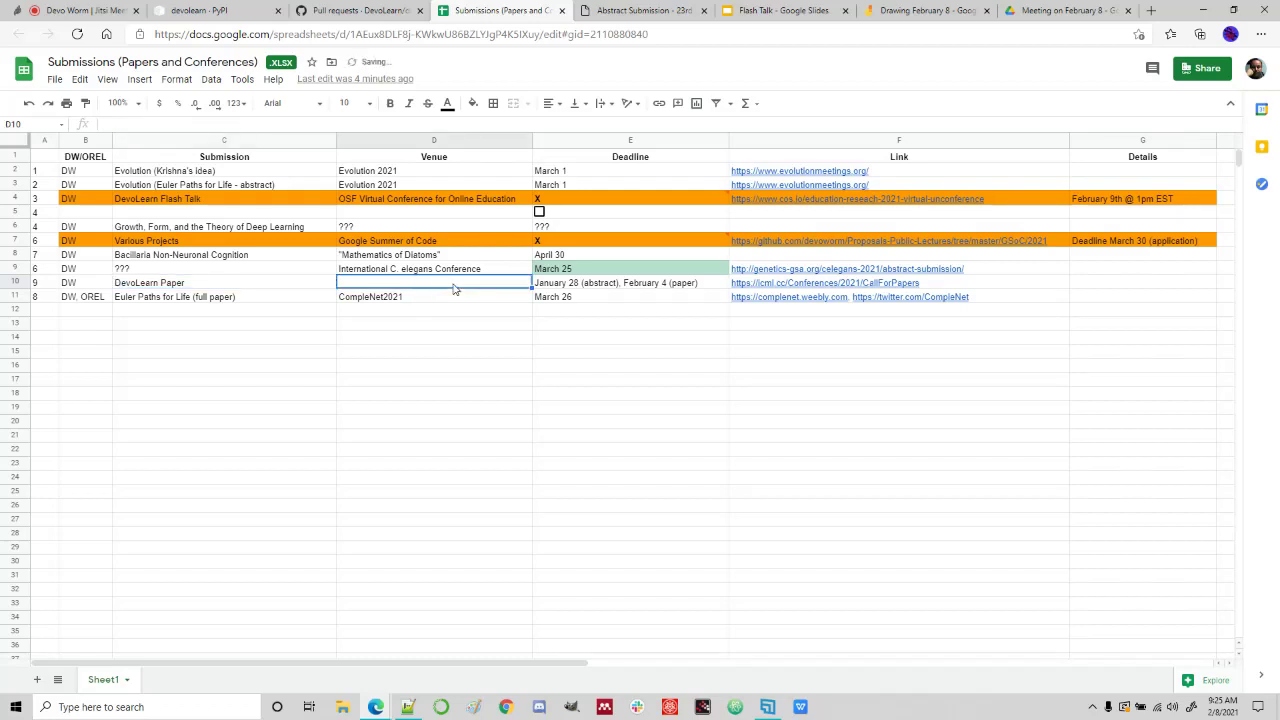
left_click(572, 288)
key("Delete")
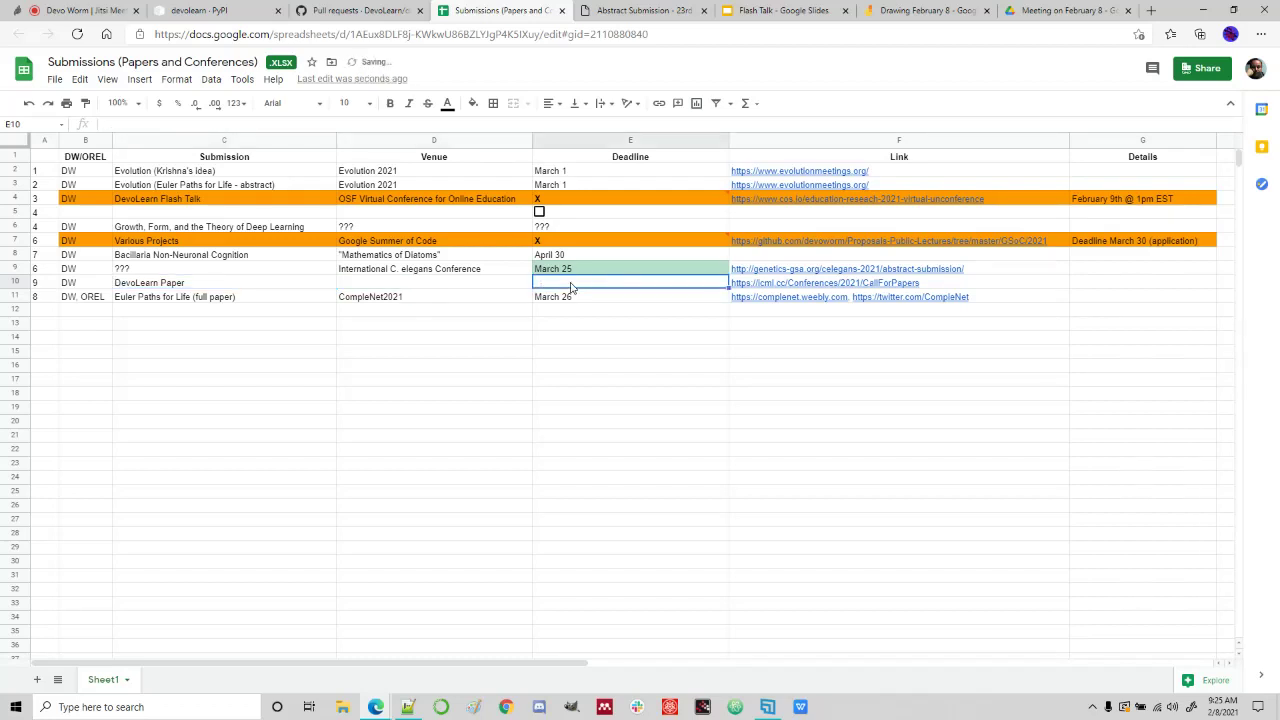
left_click(930, 284)
key("Delete")
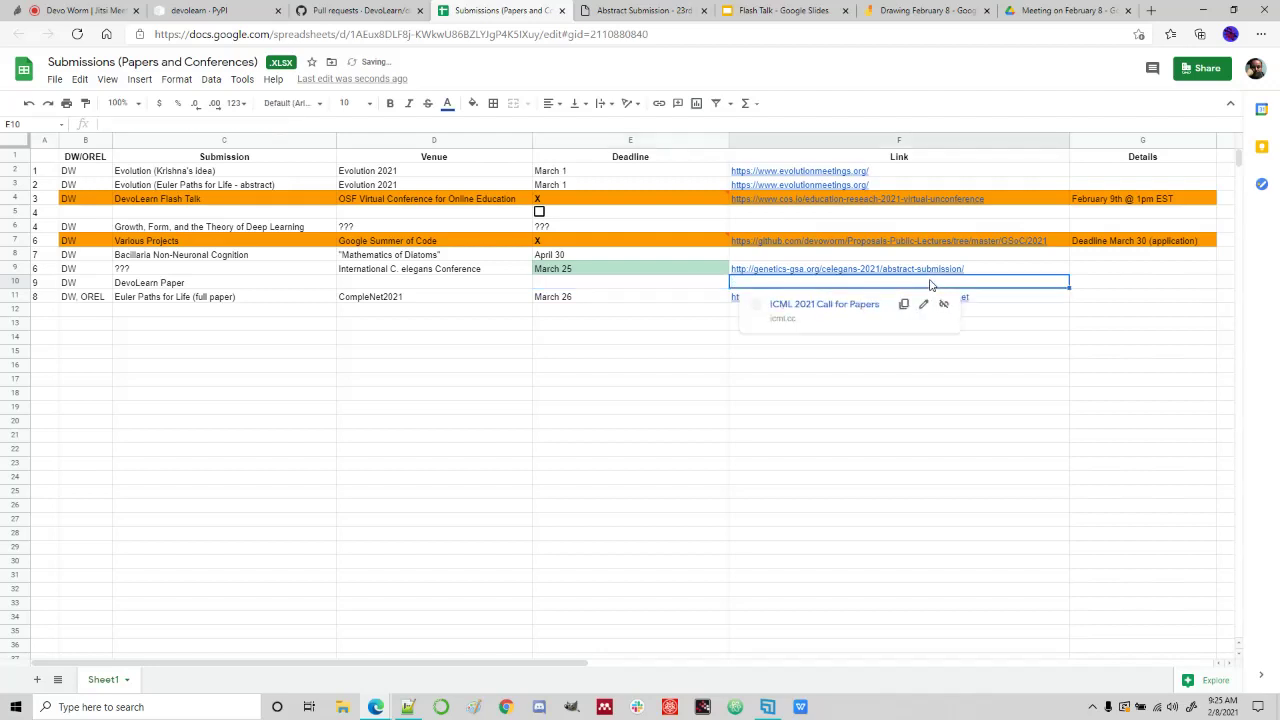
Set the venue of the DevoLearn Paper entry to "???".
left_click(406, 284)
type("???")
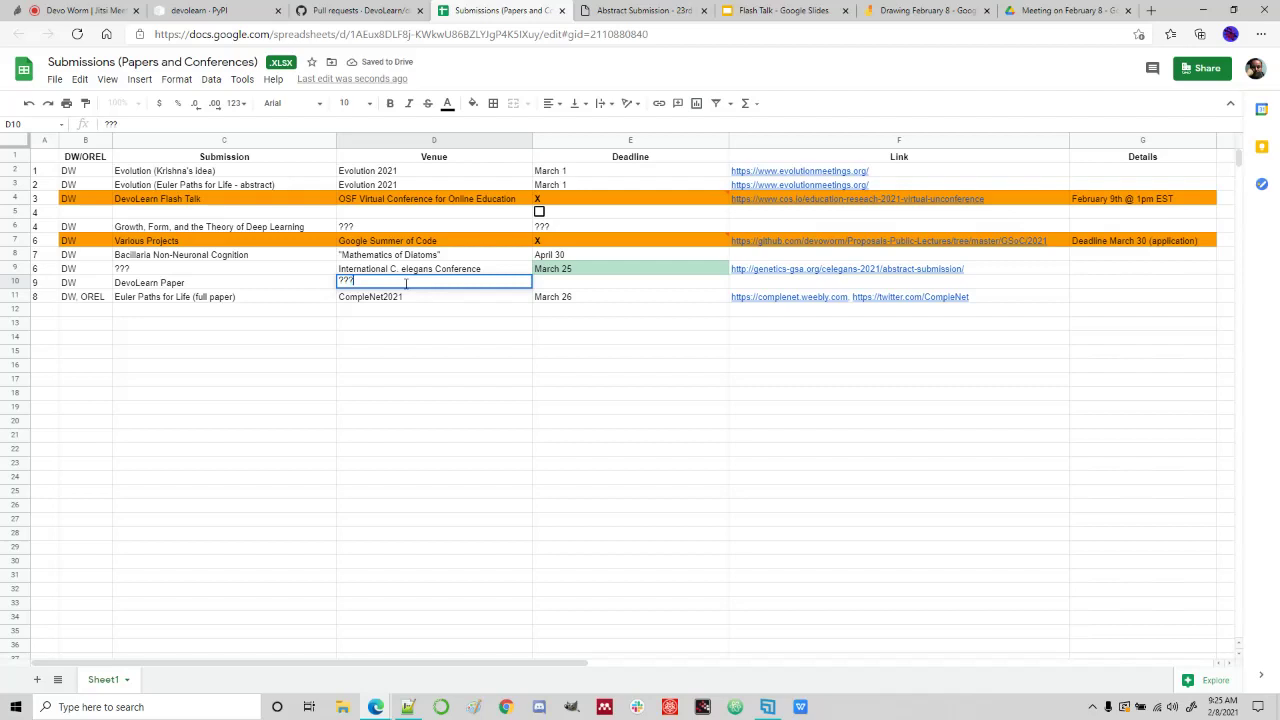
left_click(493, 435)
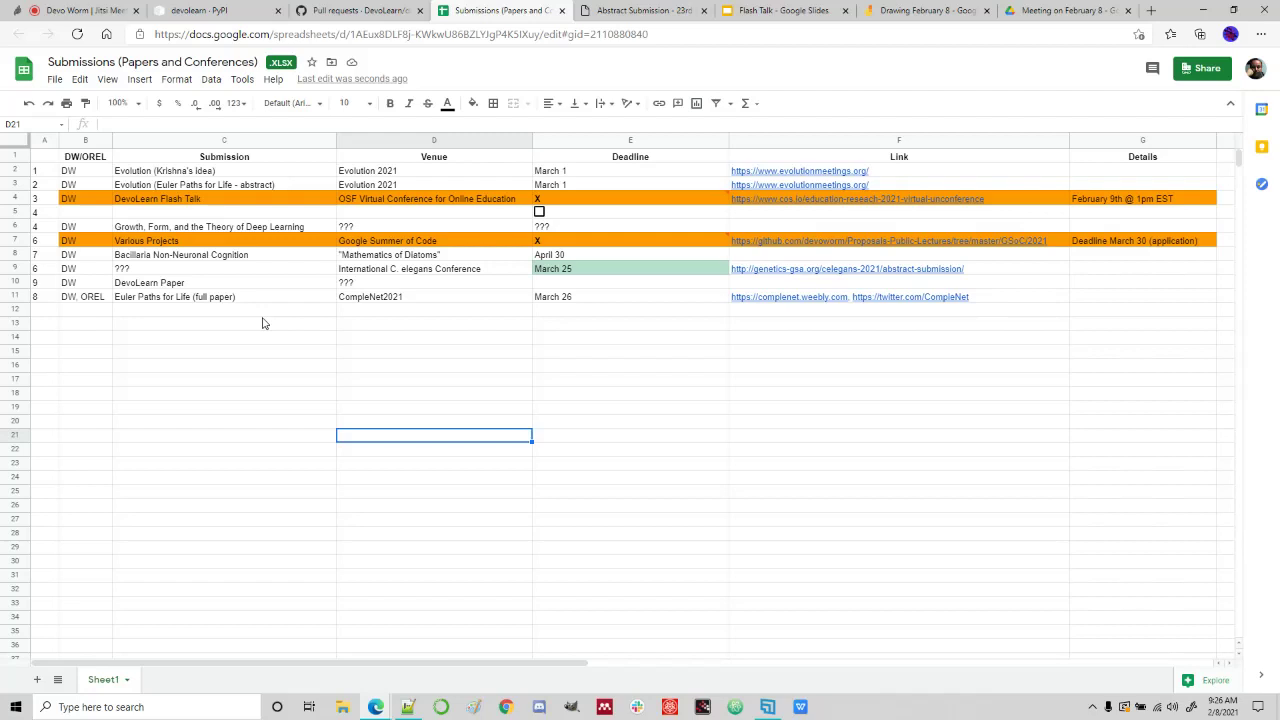
Review the DevoLearn Paper submission, the Growth, Form, and the Theory of Deep Learning entry, and the first Evolution 2021 venue.
left_click(234, 286)
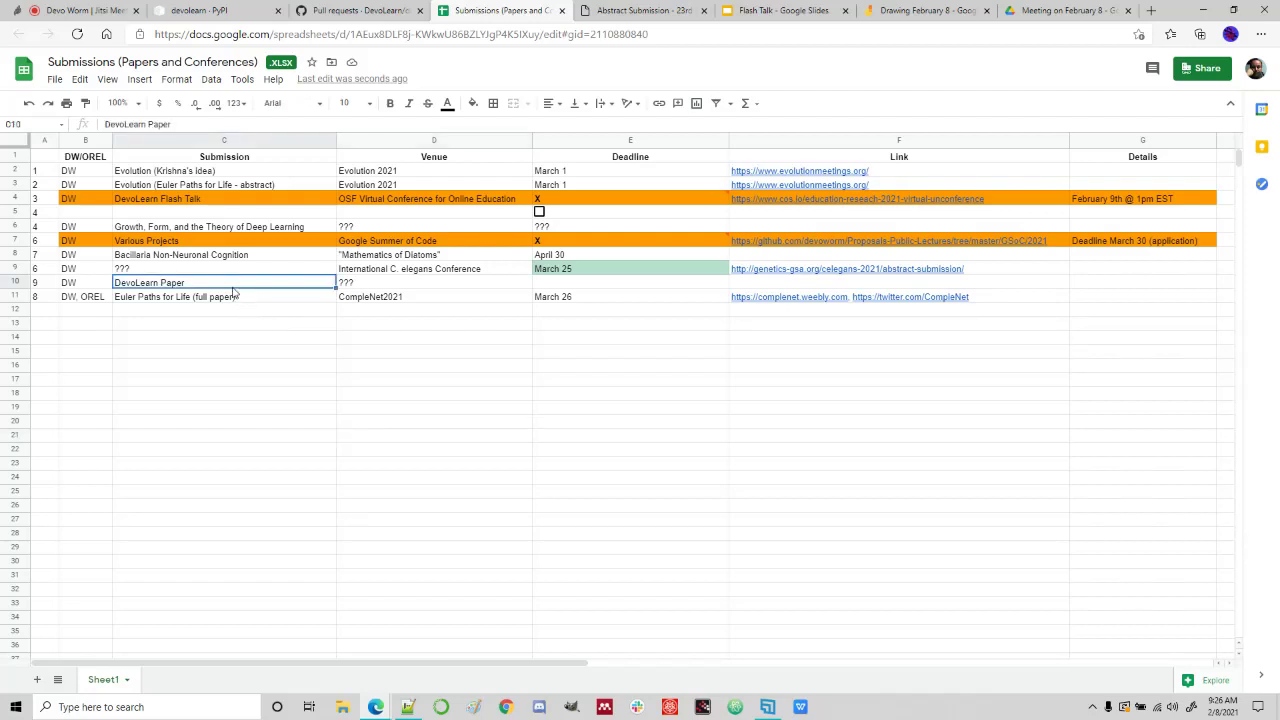
left_click(229, 228)
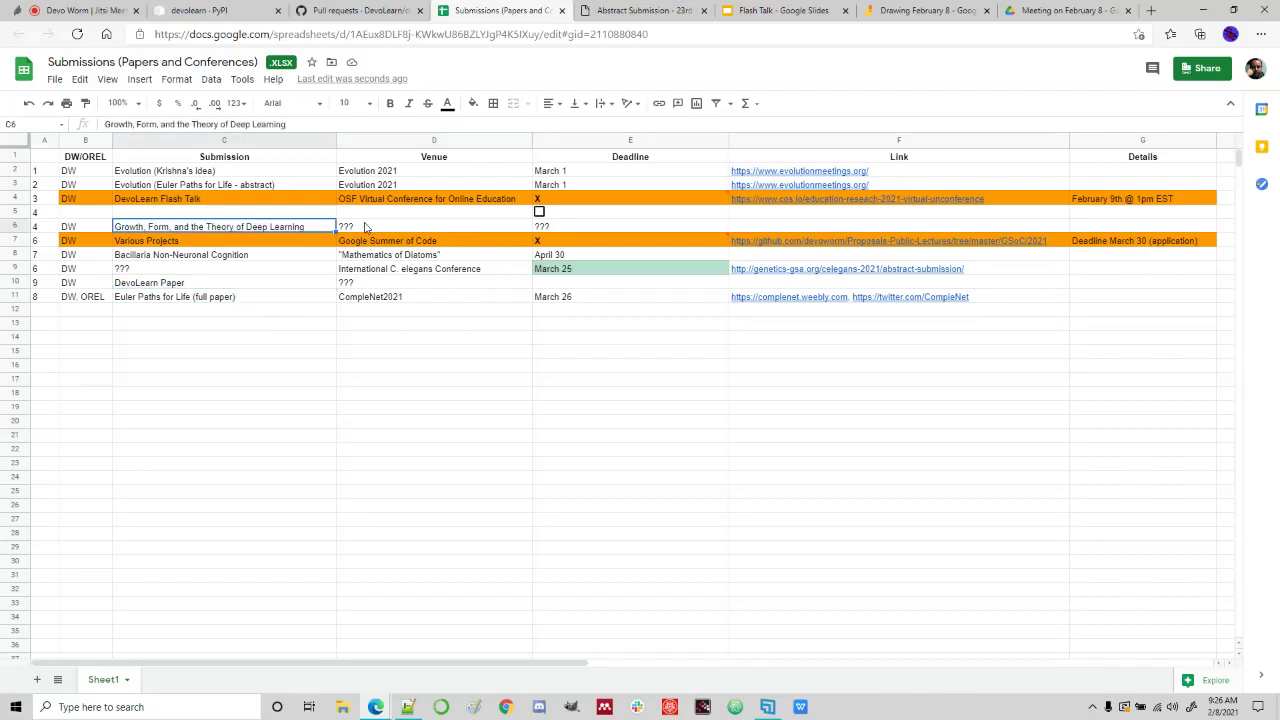
left_click(365, 227)
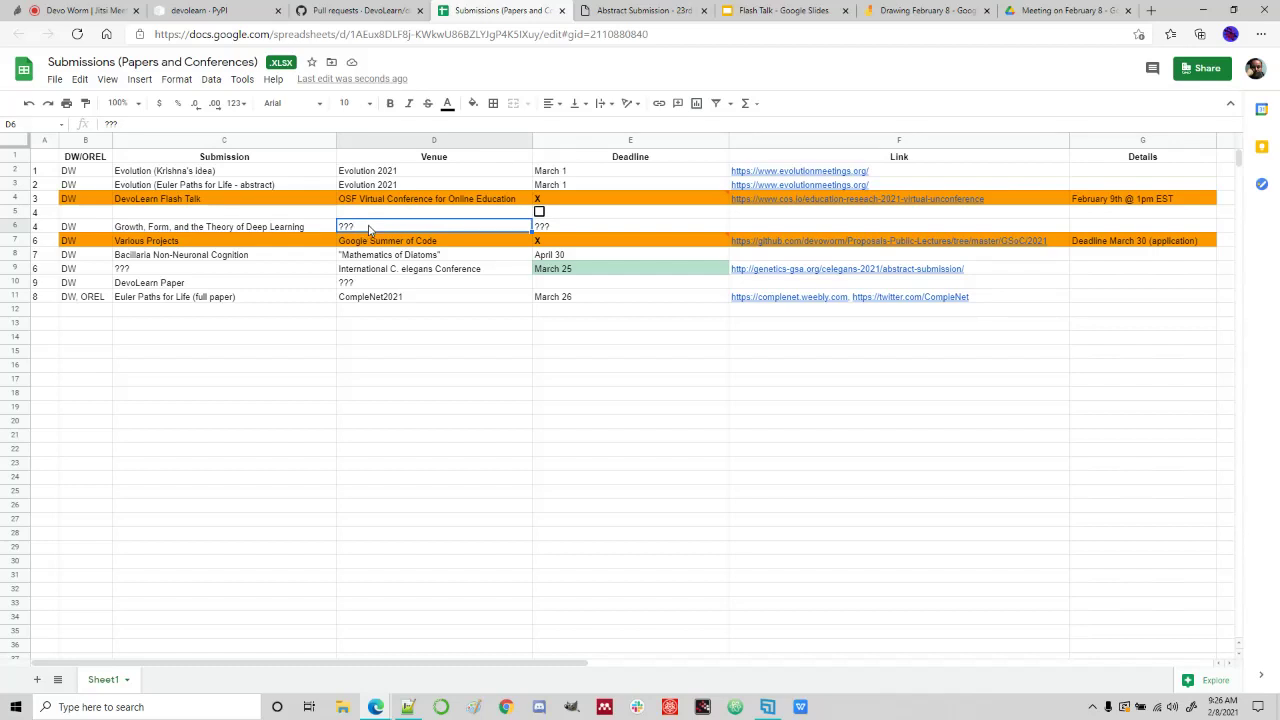
left_click(396, 171)
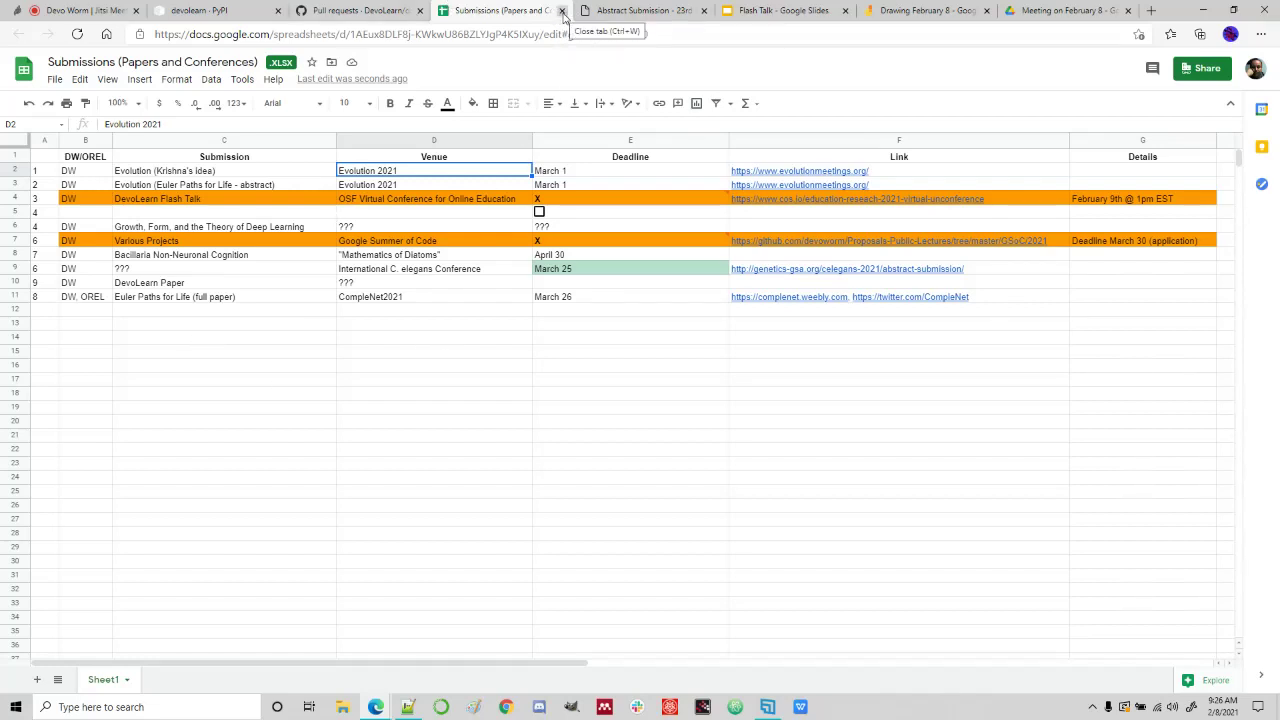
Close the abstract submission page, switch to the Devo Worm Jitsi meeting and stop sharing the screen.
left_click(704, 11)
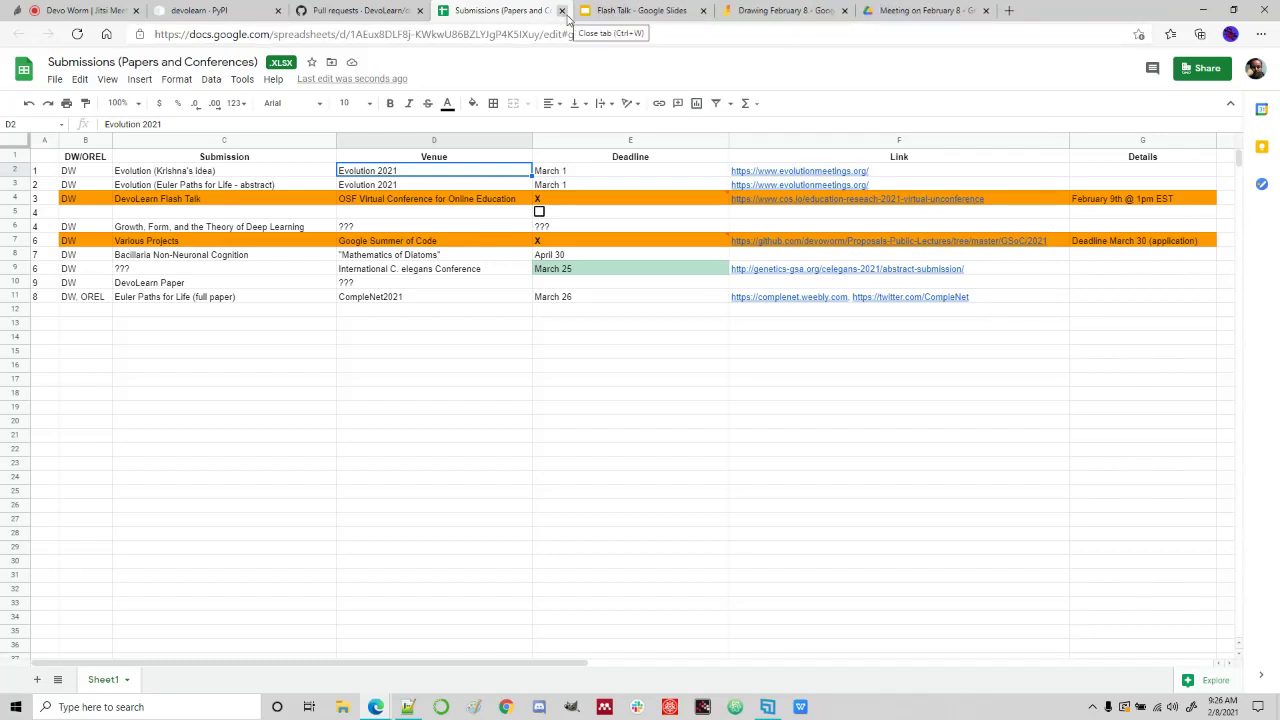
left_click(80, 10)
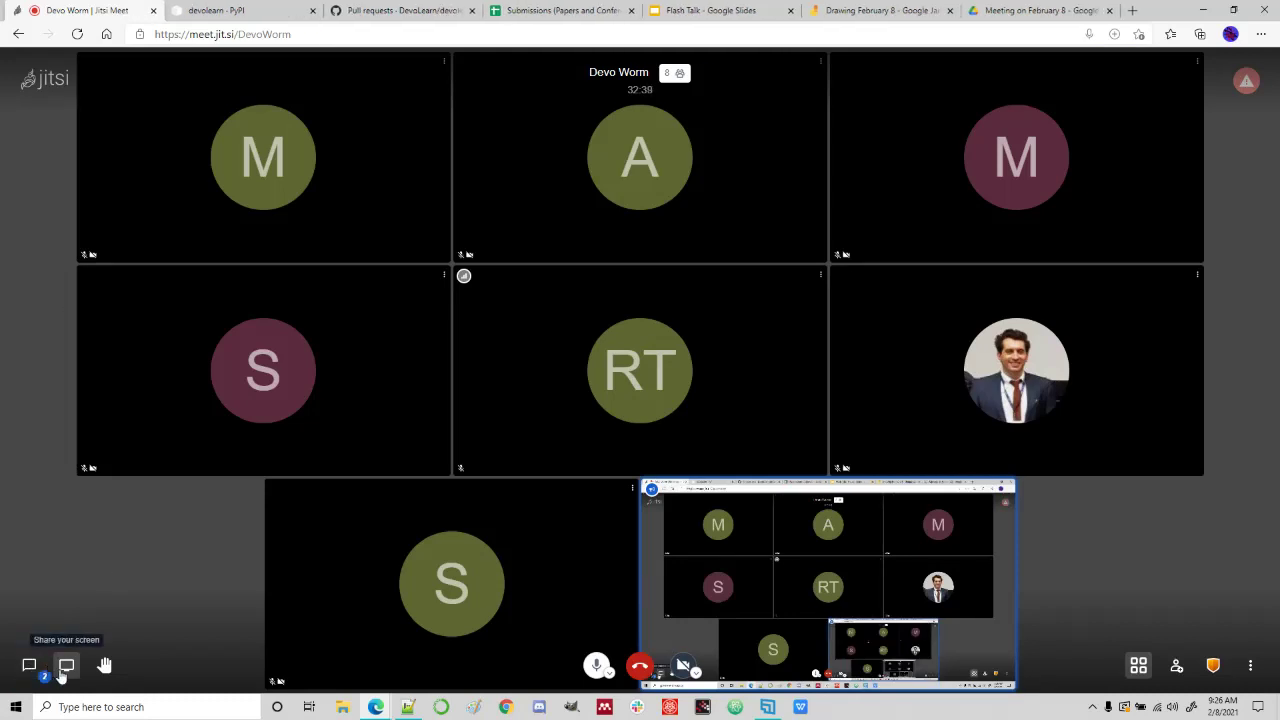
left_click(66, 667)
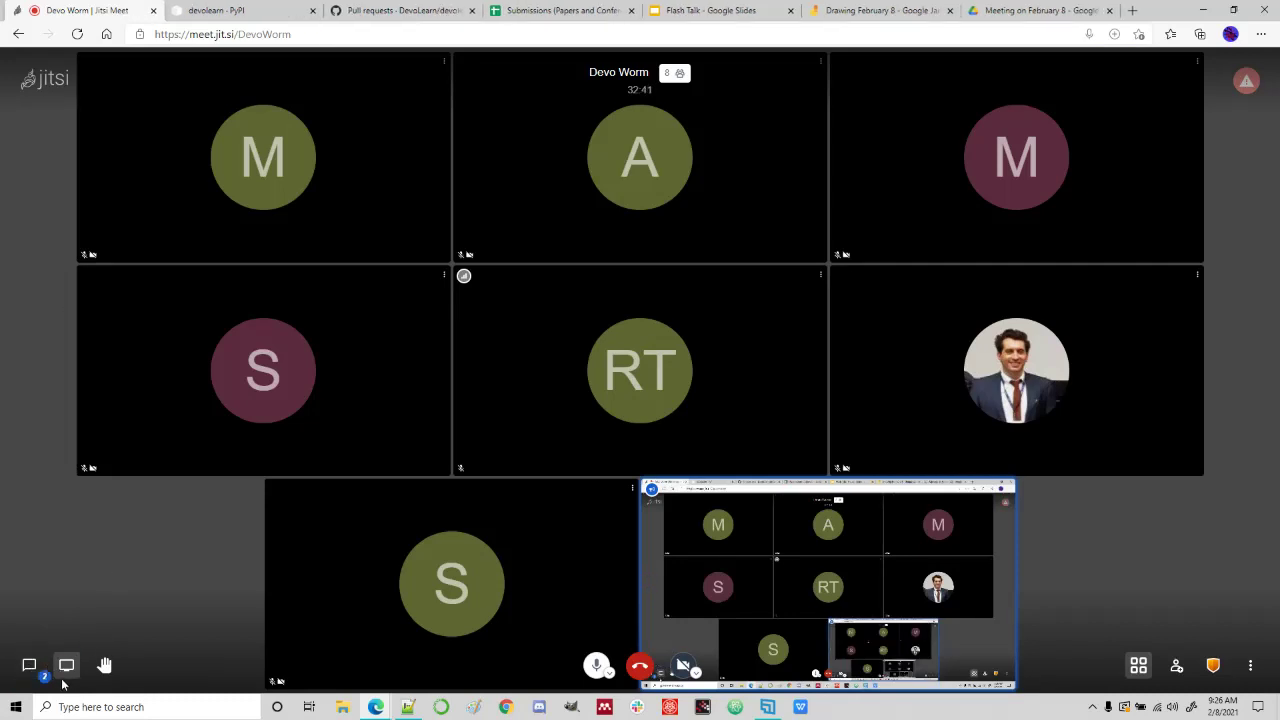
Copy the Submissions spreadsheet's link and post it in the Jitsi meeting chat, closing the chat when done.
left_click(29, 665)
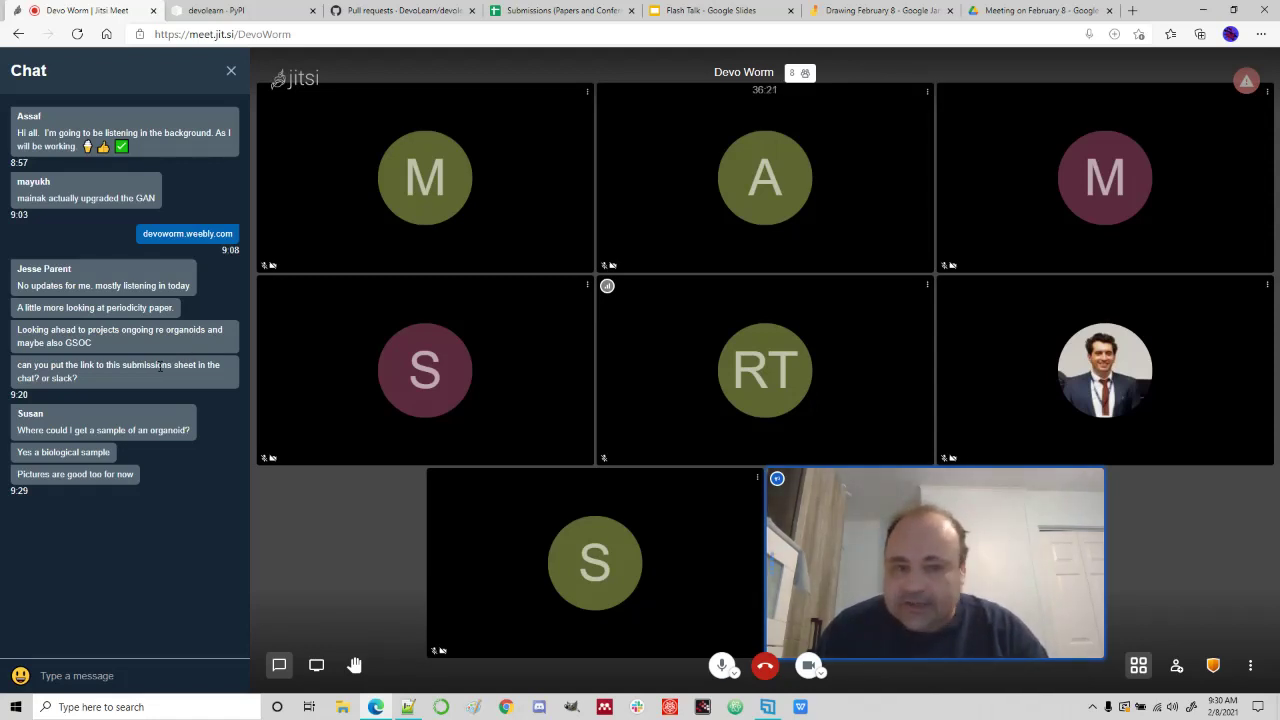
left_click(545, 10)
left_click(516, 34)
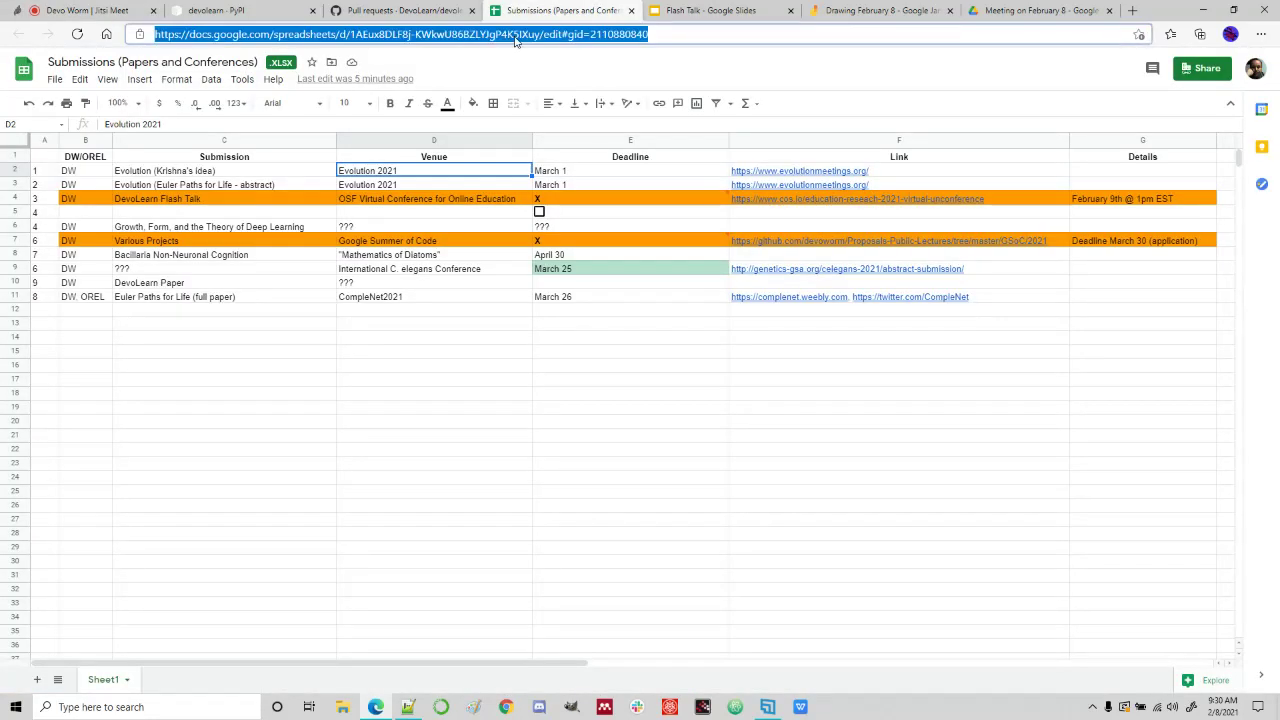
left_click(80, 10)
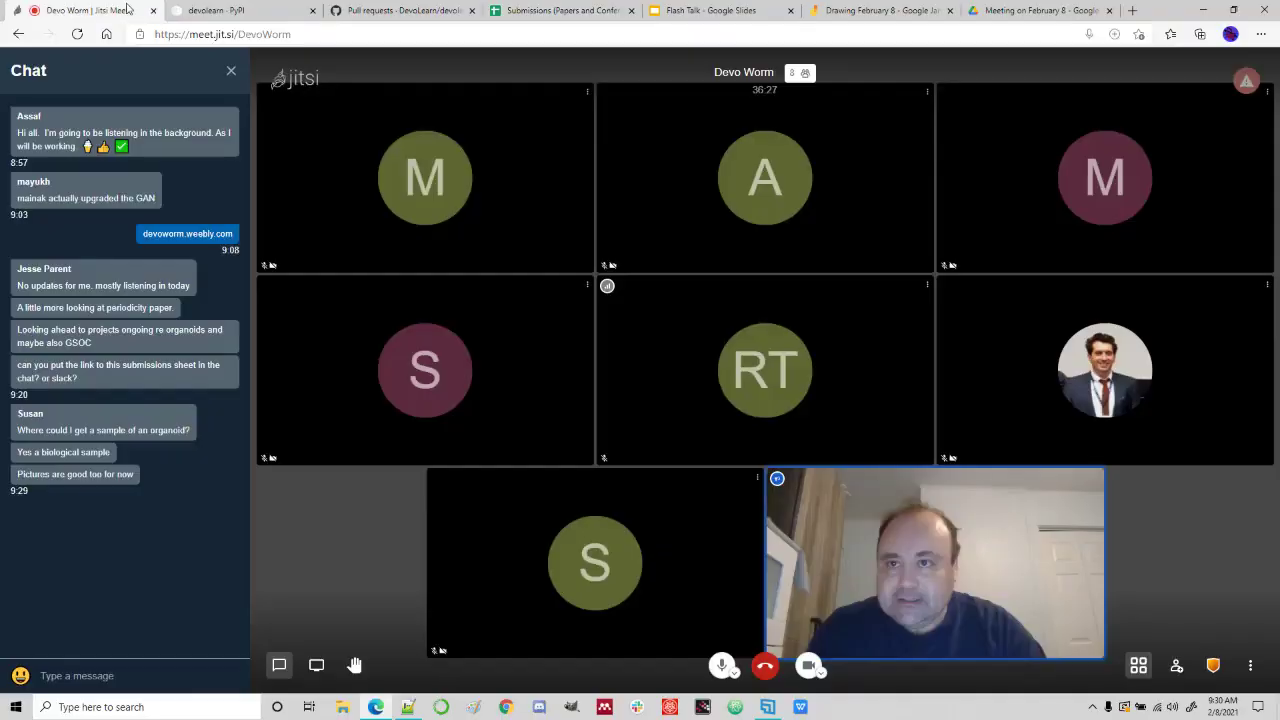
left_click(40, 675)
key("ctrl+v")
key("Return")
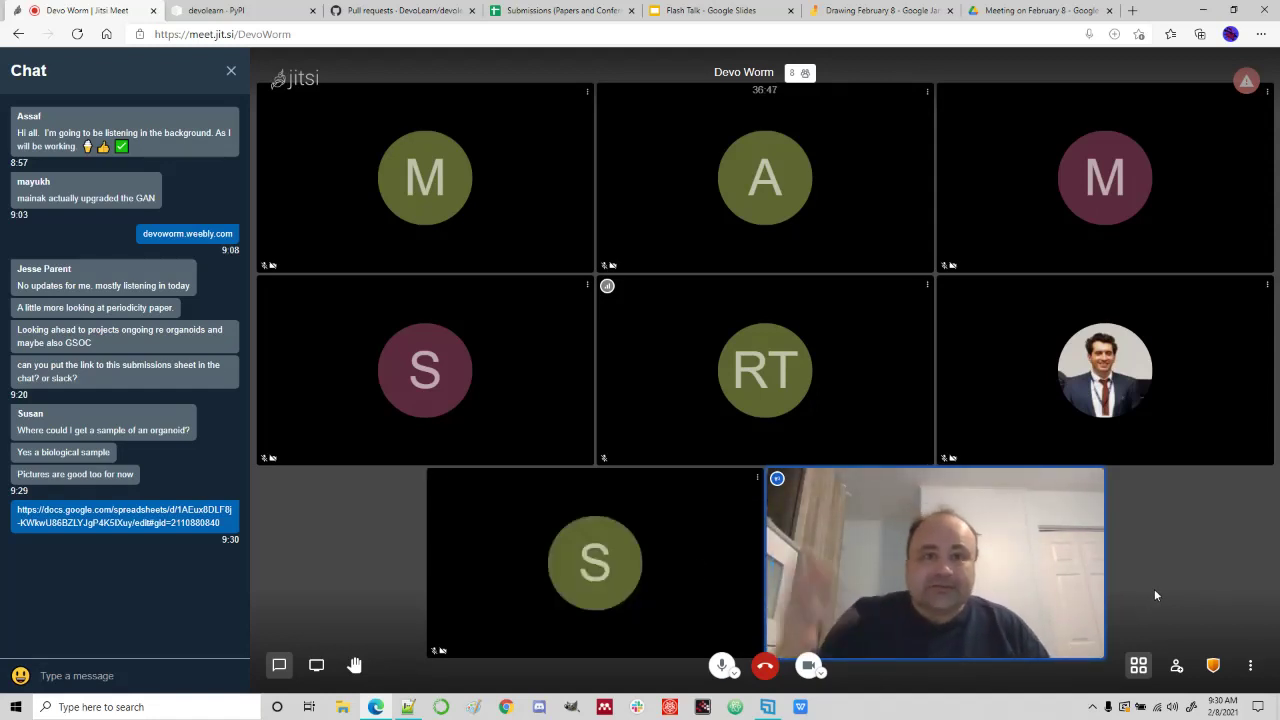
left_click(231, 71)
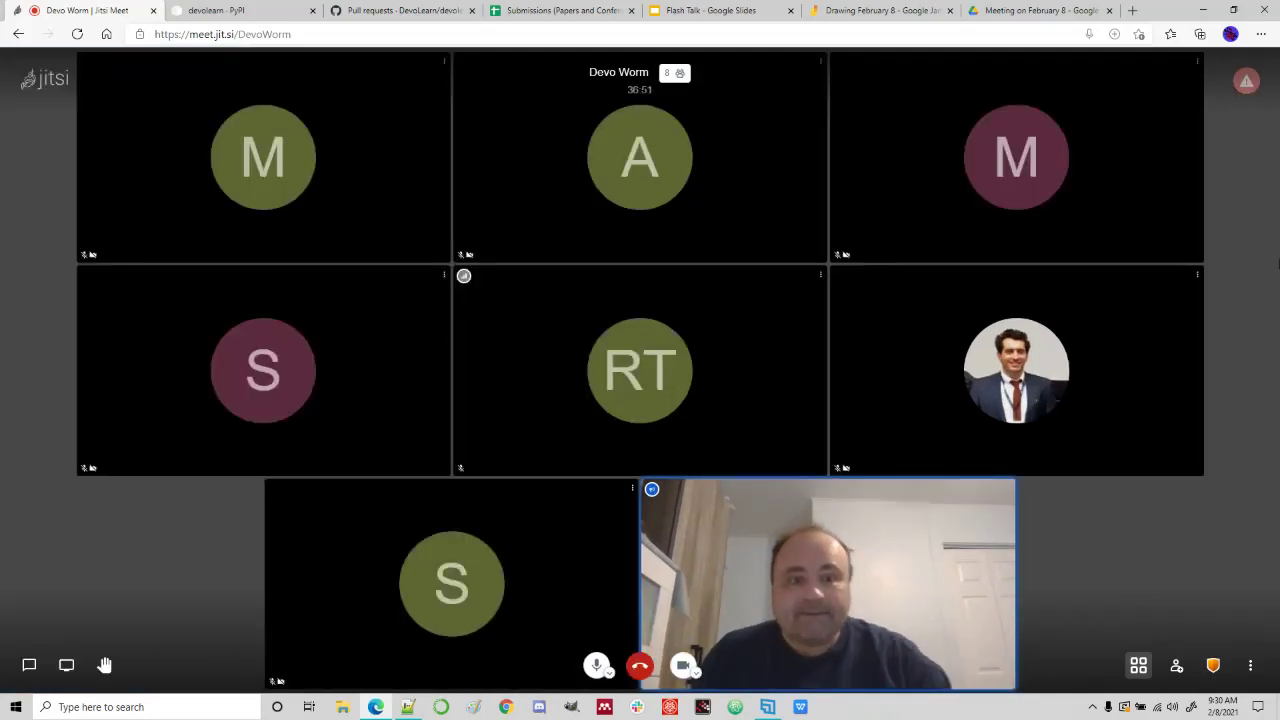